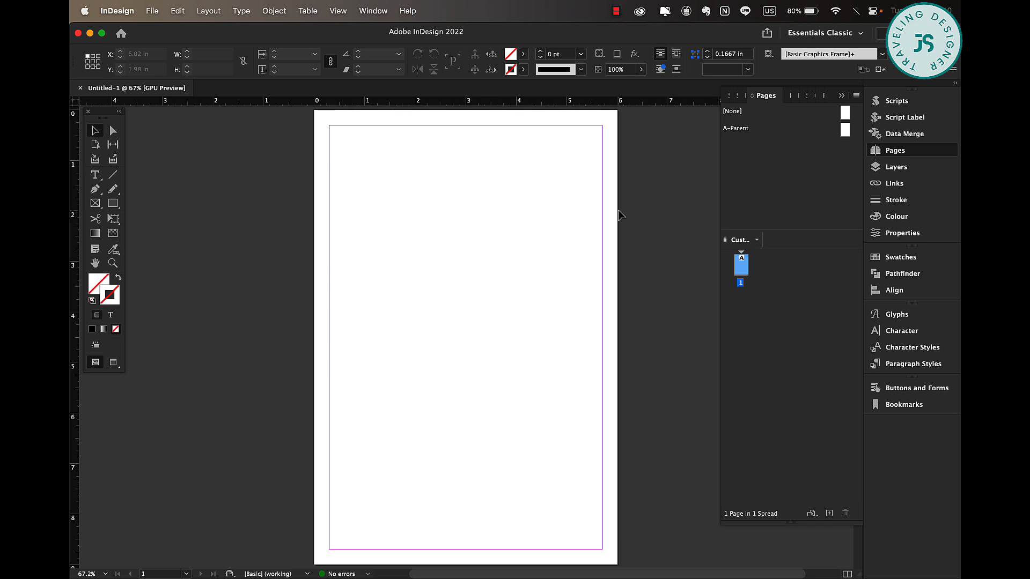
Open the A-Parent page and draw a rectangle spanning the page width across the top, about 6.26 × 1.02 in.
{"action": "left_click", "coordinate": [772, 190]}
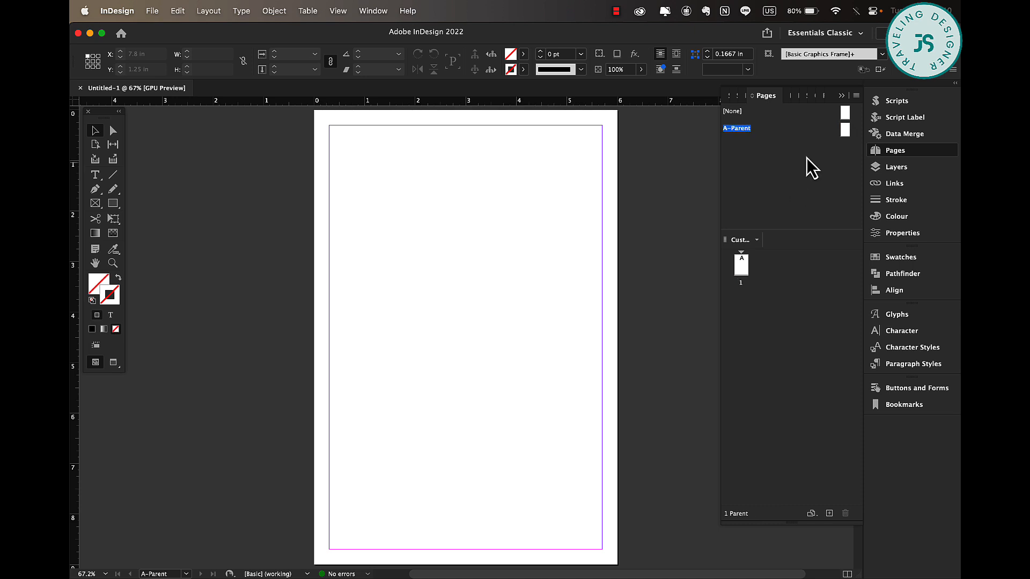
{"action": "double_click", "coordinate": [845, 129]}
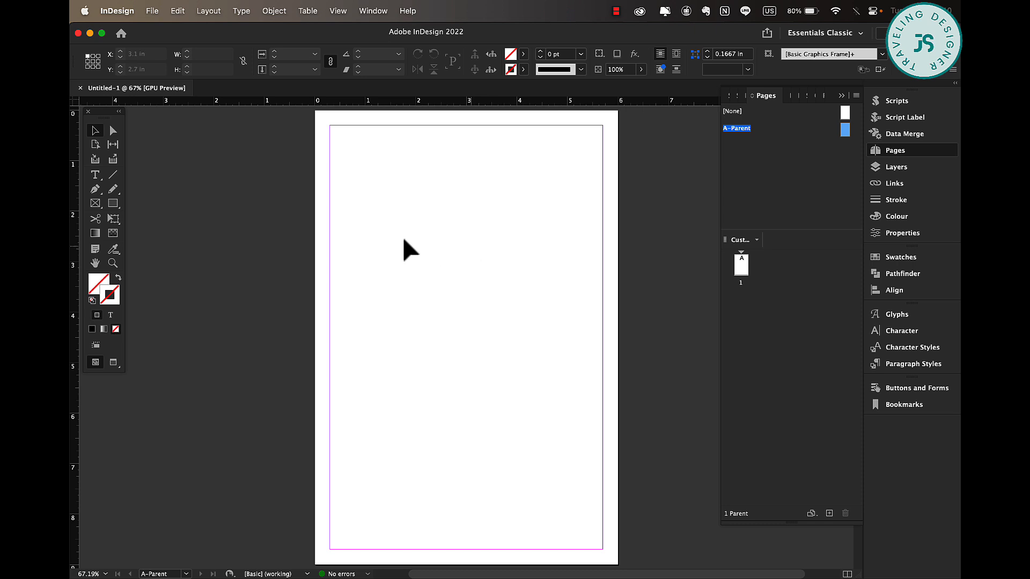
{"action": "key", "text": "m"}
{"action": "left_click_drag", "start_coordinate": [308, 108], "coordinate": [625, 174]}
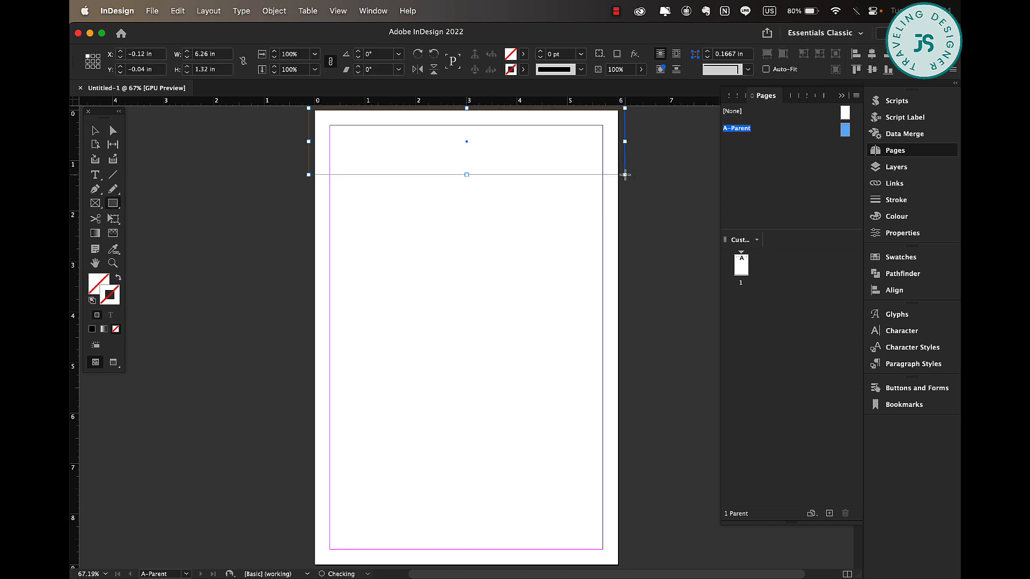
{"action": "left_click_drag", "start_coordinate": [465, 174], "coordinate": [465, 160]}
{"action": "key", "text": "v"}
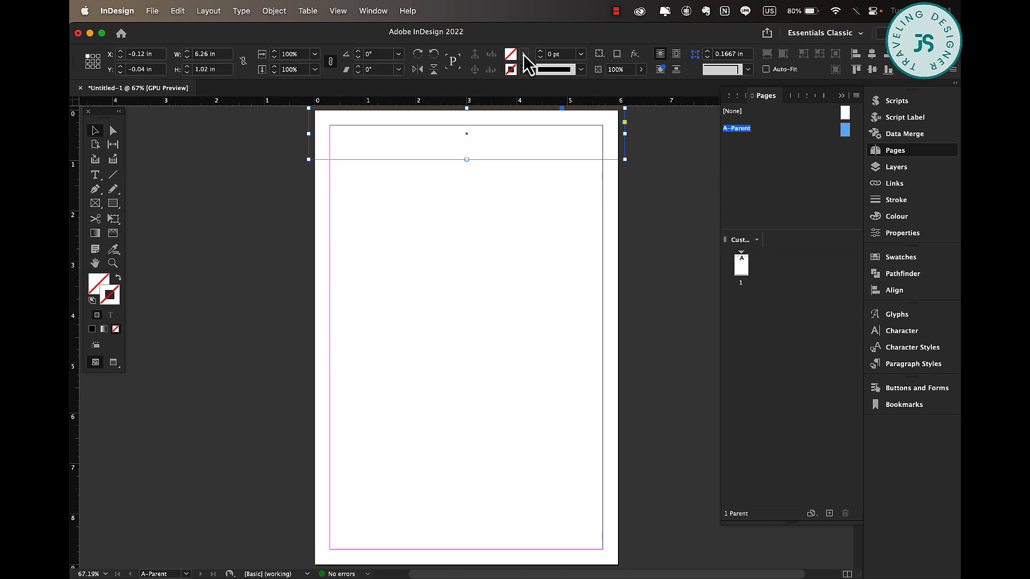
Fill the top rectangle with the magenta swatch C=0 M=100 Y=0 K=0 at a 20% tint.
{"action": "left_click", "coordinate": [523, 54]}
{"action": "left_click", "coordinate": [462, 156]}
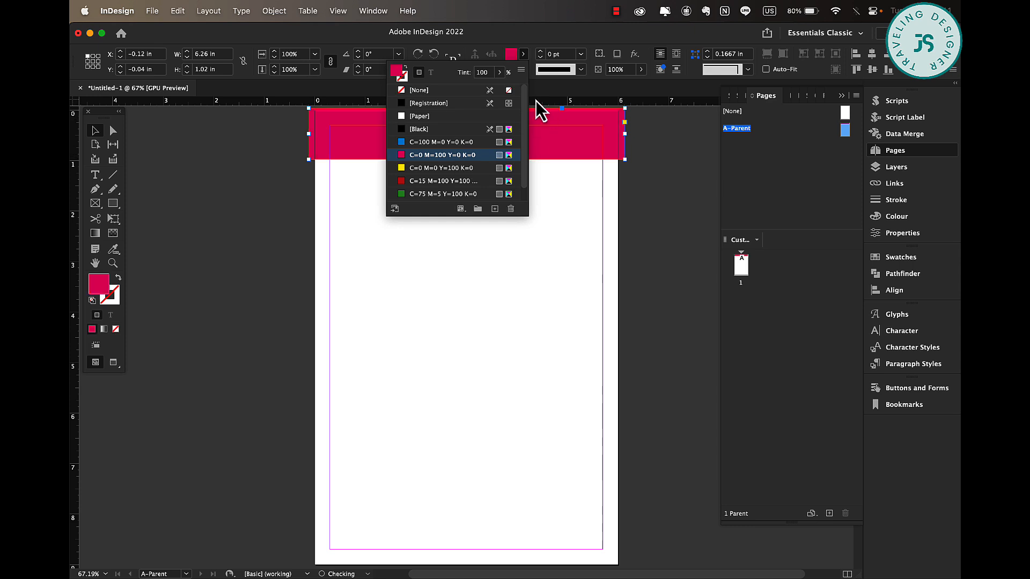
{"action": "left_click", "coordinate": [499, 72]}
{"action": "left_click_drag", "start_coordinate": [499, 87], "coordinate": [448, 89]}
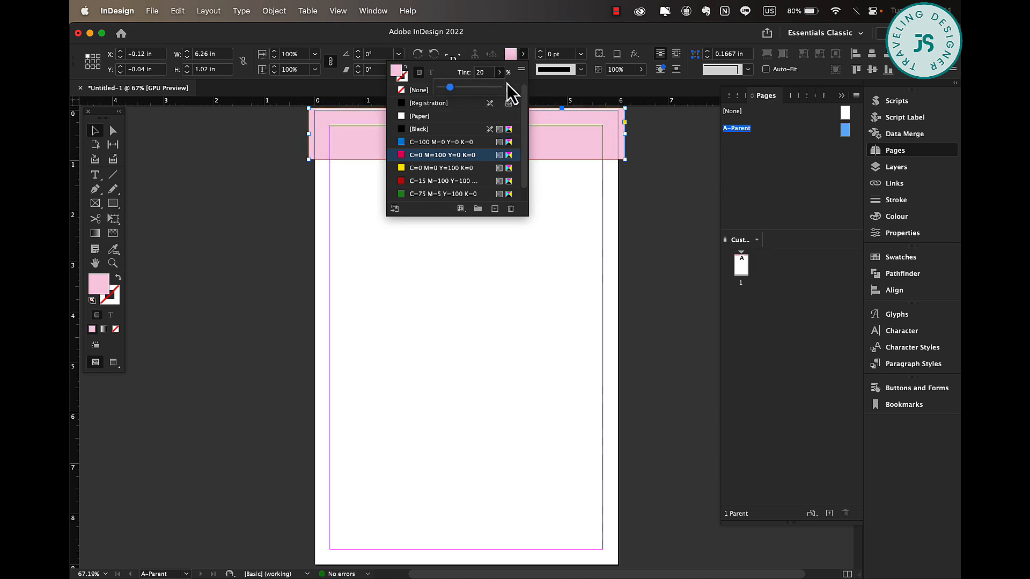
{"action": "left_click", "coordinate": [651, 200]}
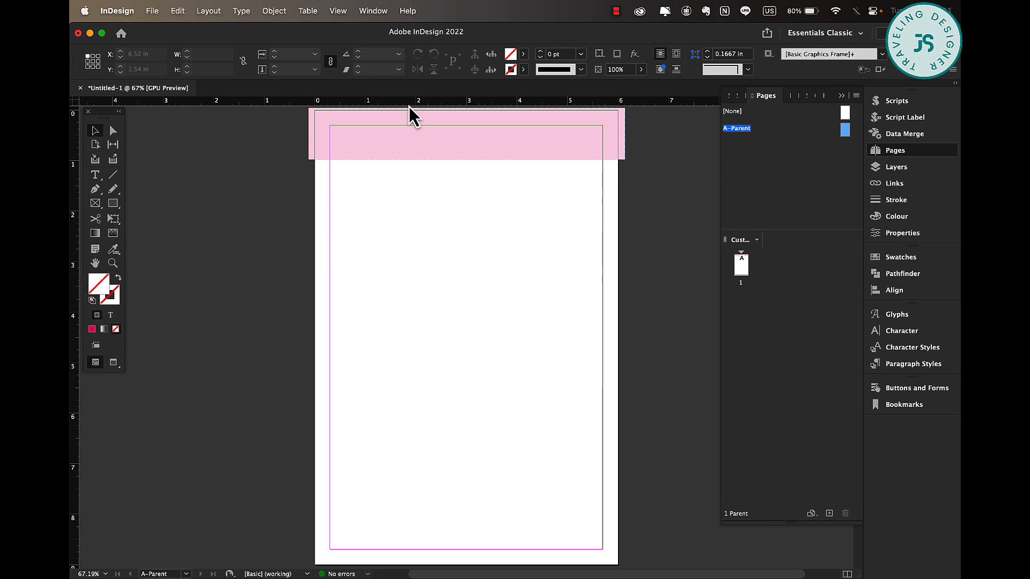
Create a text frame below the band, enter the heading "Monthly Plans" and select all its text.
{"action": "left_click", "coordinate": [95, 174]}
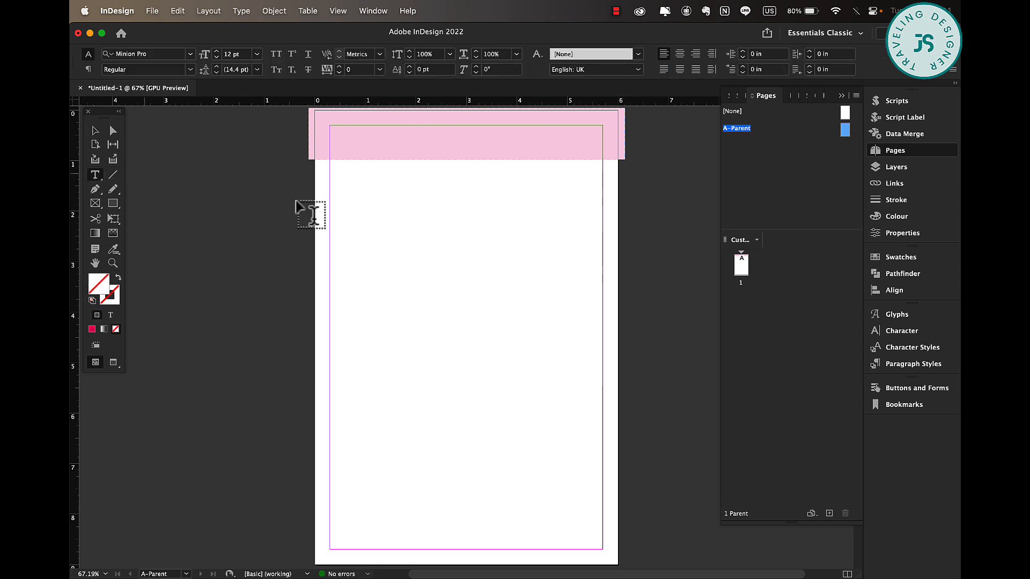
{"action": "left_click_drag", "start_coordinate": [372, 177], "coordinate": [511, 211]}
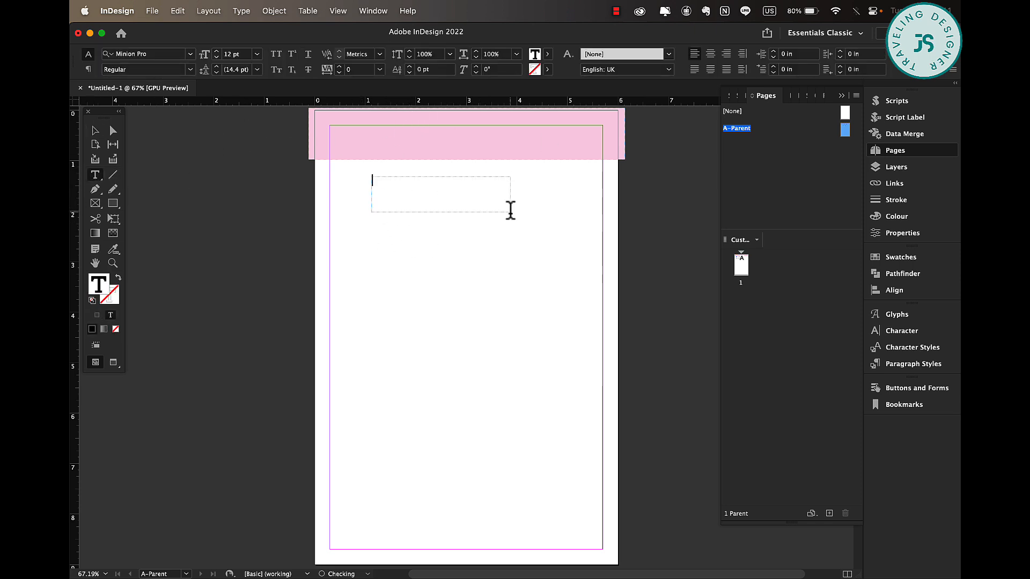
{"action": "type", "text": "Monthly Plans"}
{"action": "key", "text": "super+a"}
Set the heading's font size to 16 pt and adjust its tracking.
{"action": "left_click", "coordinate": [216, 52]}
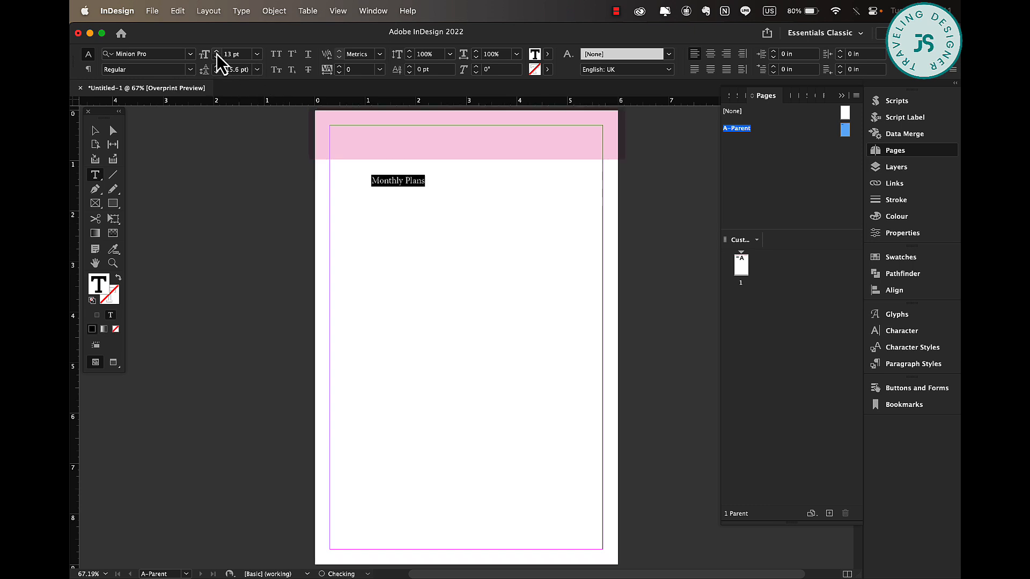
{"action": "left_click", "coordinate": [216, 51]}
{"action": "left_click", "coordinate": [216, 51]}
{"action": "left_click", "coordinate": [217, 51]}
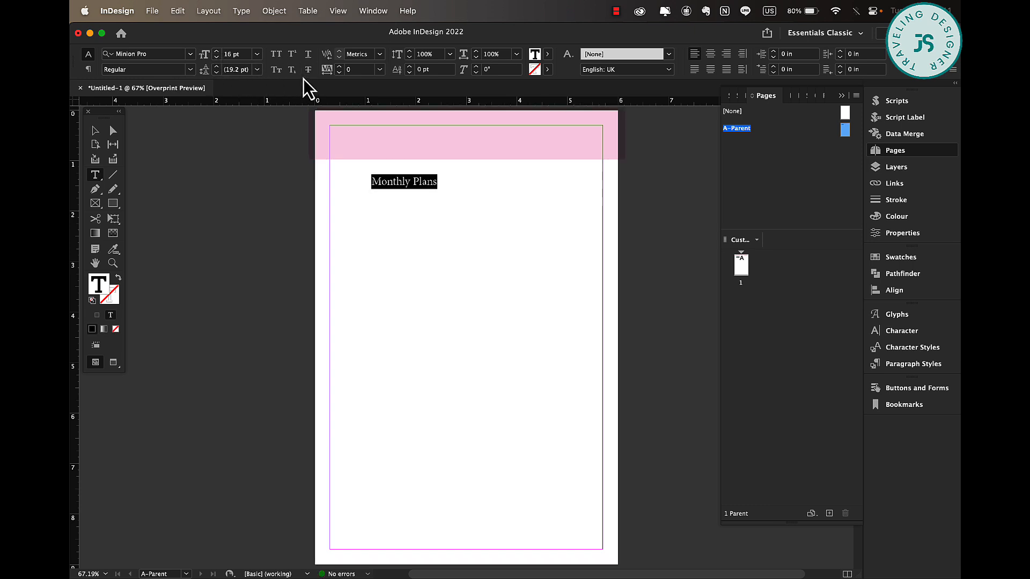
{"action": "left_click", "coordinate": [340, 68]}
{"action": "left_click", "coordinate": [339, 68]}
{"action": "left_click", "coordinate": [340, 68]}
{"action": "left_click", "coordinate": [340, 68]}
{"action": "left_click", "coordinate": [340, 68]}
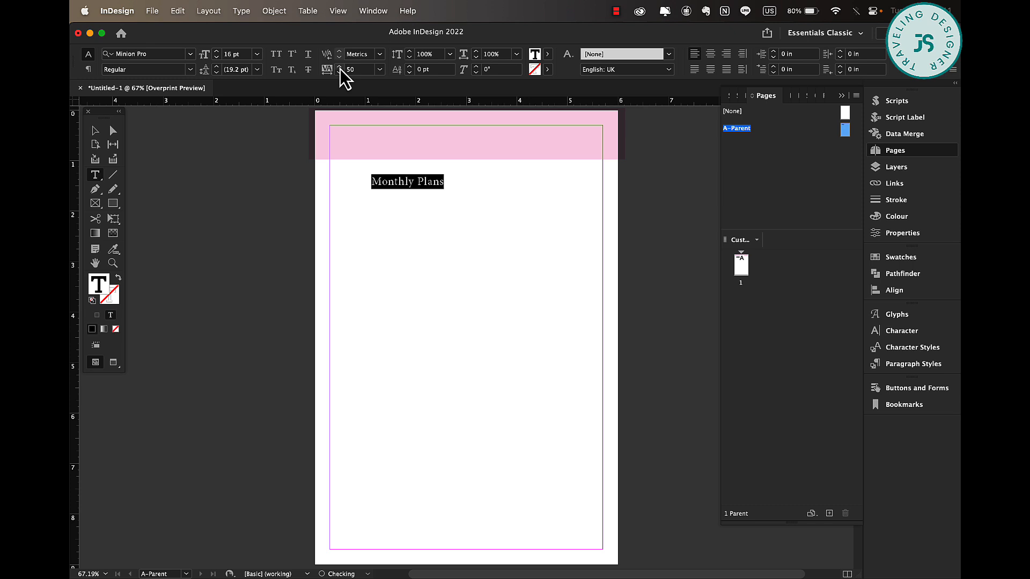
{"action": "left_click", "coordinate": [341, 73]}
{"action": "left_click", "coordinate": [341, 74]}
{"action": "left_click", "coordinate": [342, 74]}
{"action": "left_click", "coordinate": [341, 74]}
Fit the heading's text frame to its content and move it up into the pink band.
{"action": "left_click", "coordinate": [95, 130]}
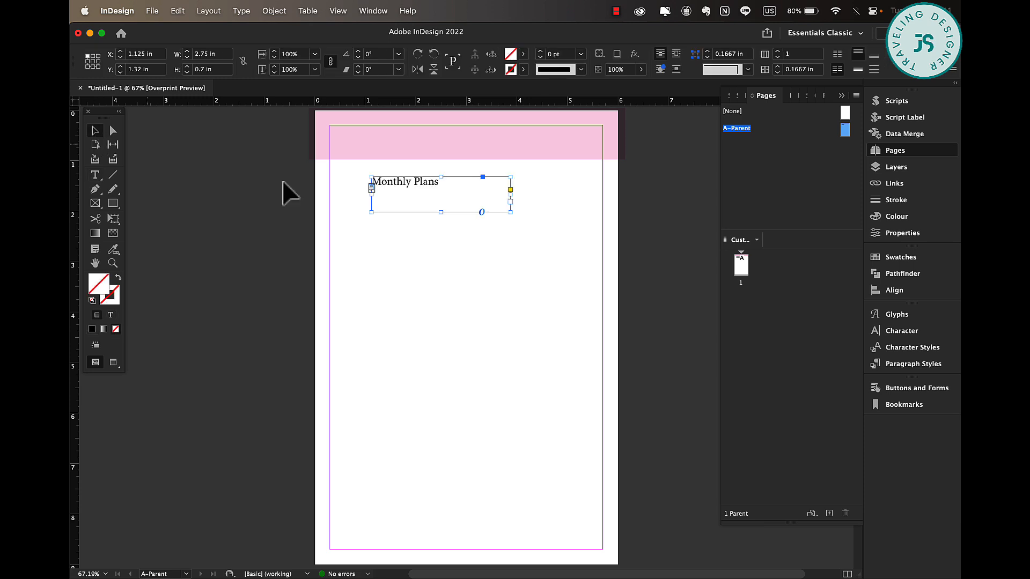
{"action": "double_click", "coordinate": [507, 214]}
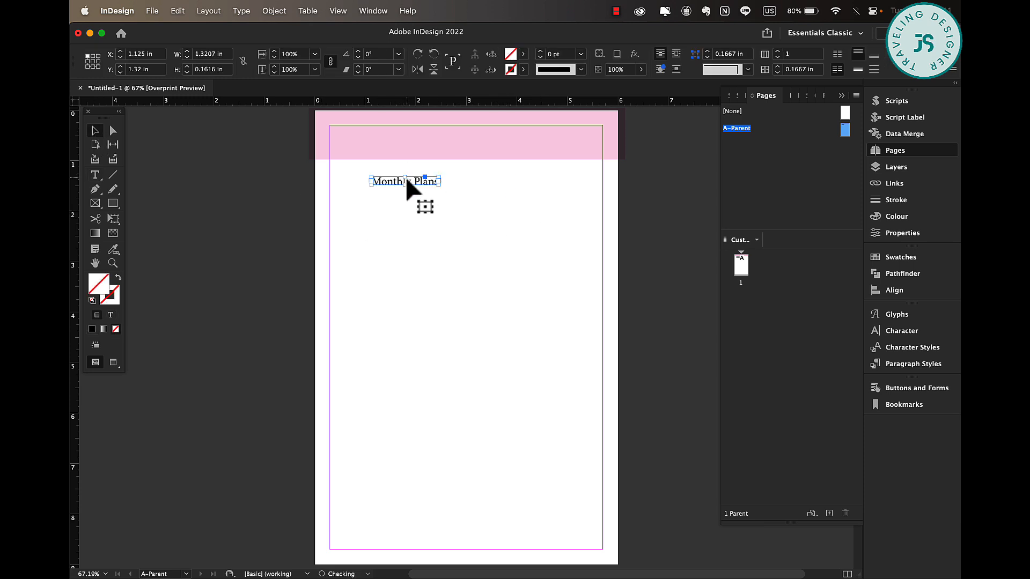
{"action": "left_click_drag", "start_coordinate": [421, 193], "coordinate": [383, 169]}
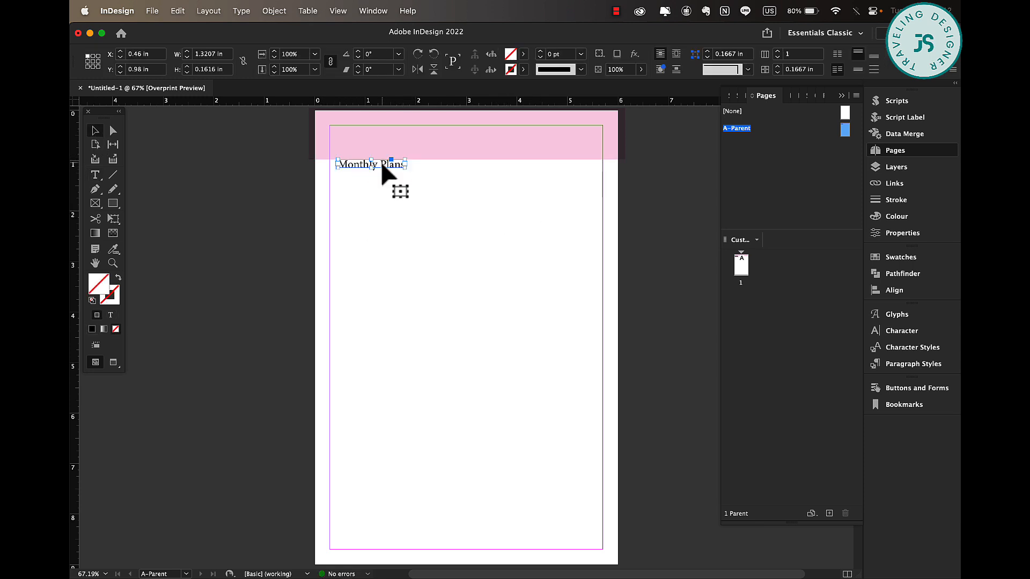
Enlarge the heading text to 21 pt and expand its frame so all the text fits.
{"action": "triple_click", "coordinate": [382, 165]}
{"action": "left_click", "coordinate": [219, 52]}
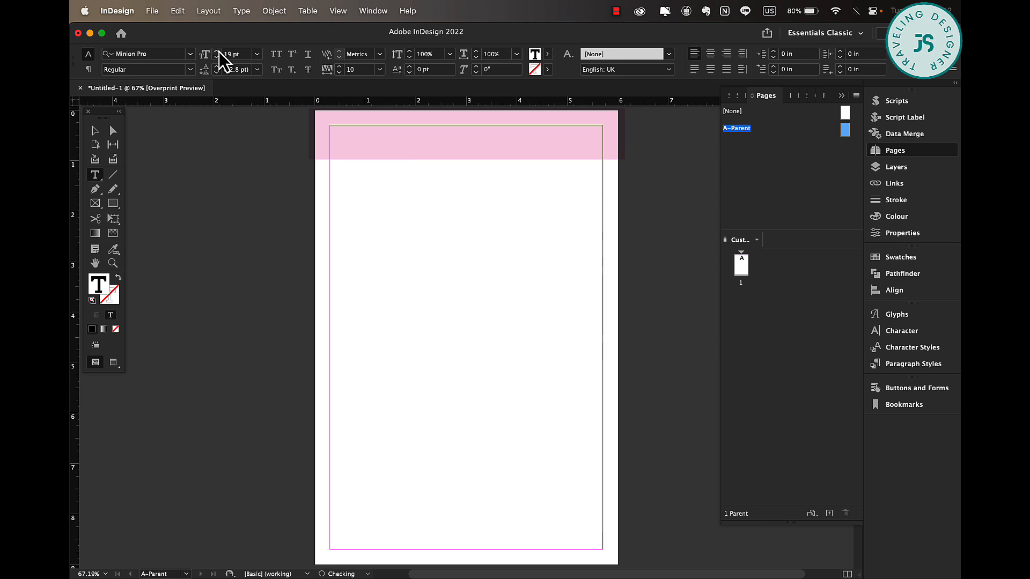
{"action": "left_click", "coordinate": [430, 240]}
{"action": "left_click", "coordinate": [93, 135]}
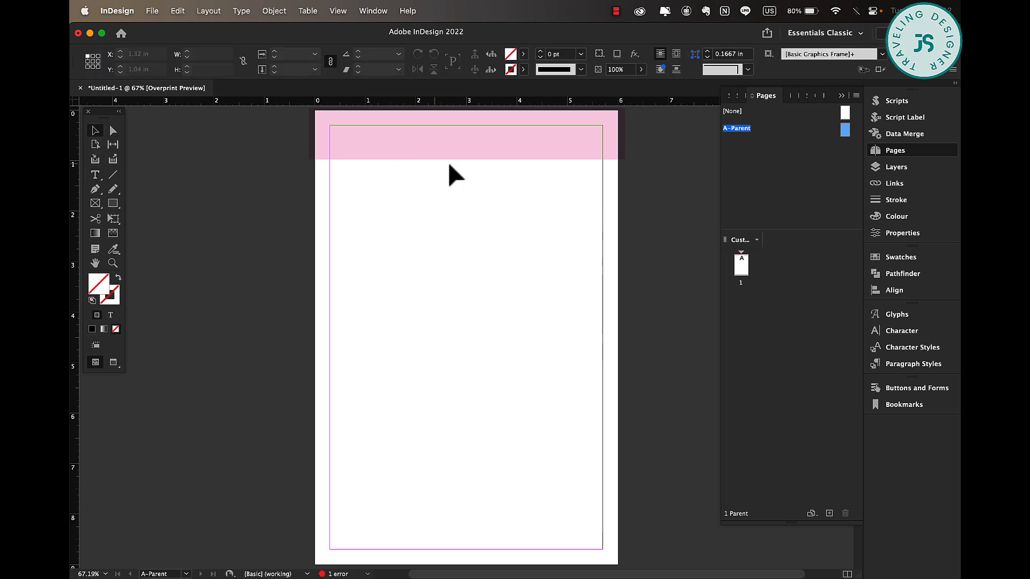
{"action": "left_click", "coordinate": [365, 153]}
{"action": "left_click", "coordinate": [365, 163]}
{"action": "left_click_drag", "start_coordinate": [402, 164], "coordinate": [436, 182]}
Change the heading's font style to Minion Pro Semibold.
{"action": "triple_click", "coordinate": [410, 166]}
{"action": "left_click", "coordinate": [189, 69]}
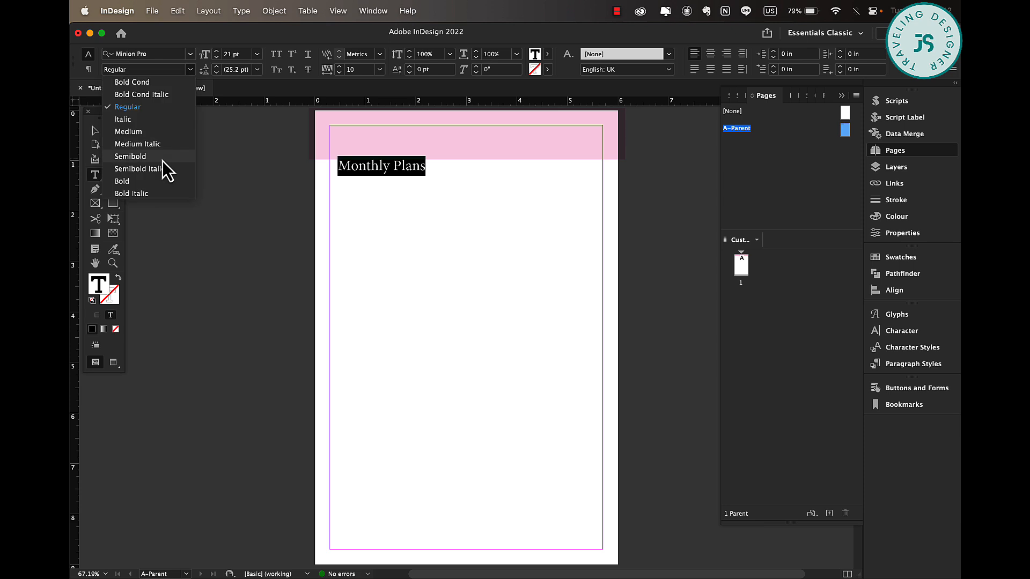
{"action": "left_click", "coordinate": [162, 160]}
Nudge the heading frame slightly down within the band and deselect it.
{"action": "left_click", "coordinate": [95, 130]}
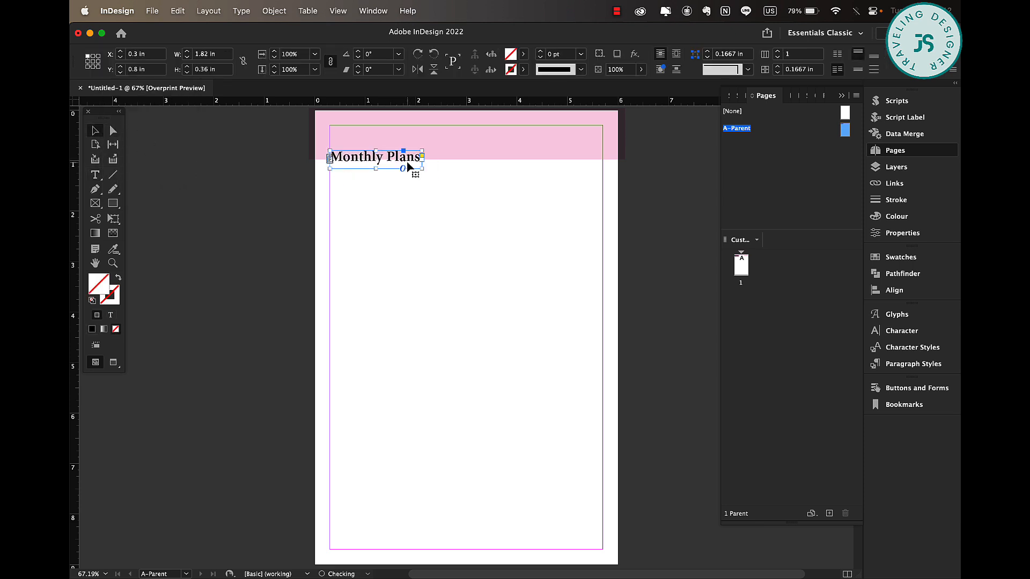
{"action": "key", "text": "Down"}
{"action": "key", "text": "Down"}
{"action": "key", "text": "Down"}
{"action": "key", "text": "Down"}
{"action": "key", "text": "Down"}
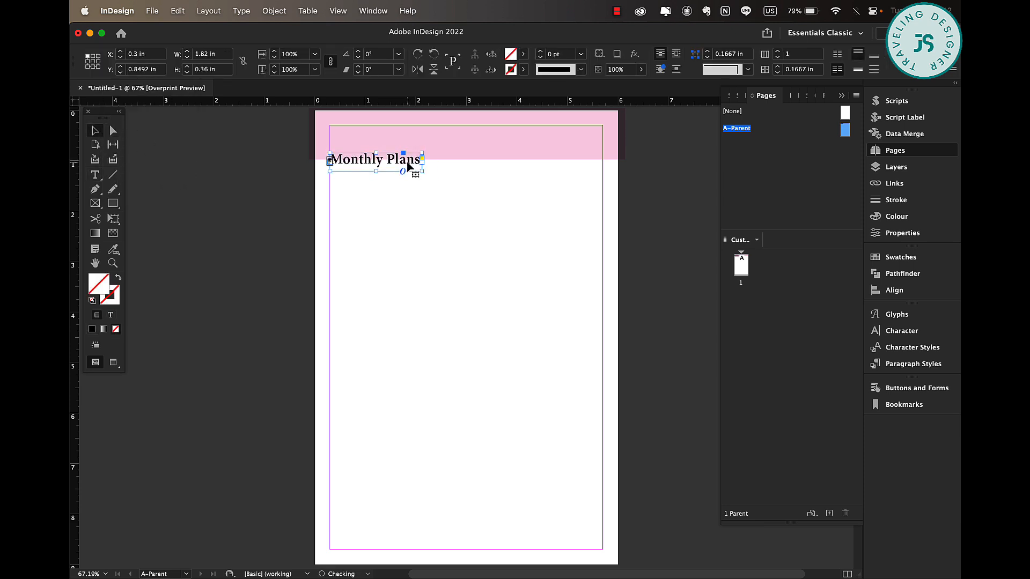
{"action": "left_click", "coordinate": [444, 198]}
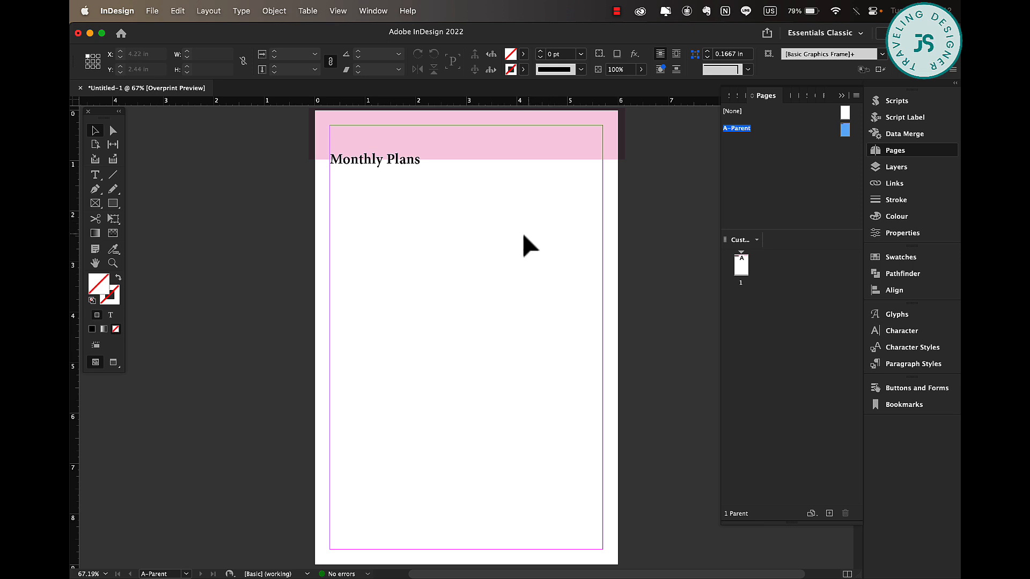
Create a table with 6 body rows and 7 columns, drawing it from below the heading down to about mid-page.
{"action": "left_click", "coordinate": [303, 10]}
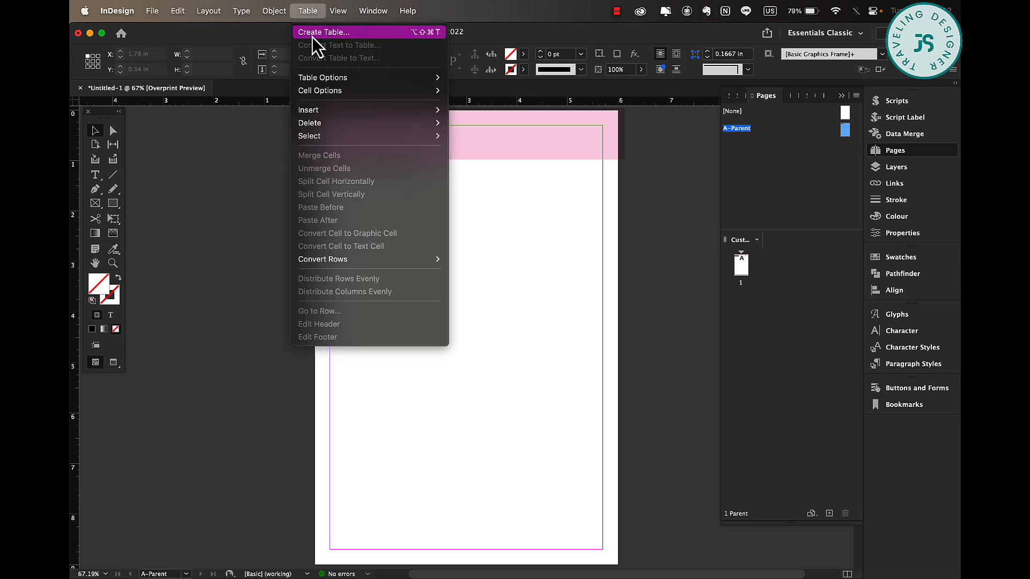
{"action": "left_click", "coordinate": [313, 36]}
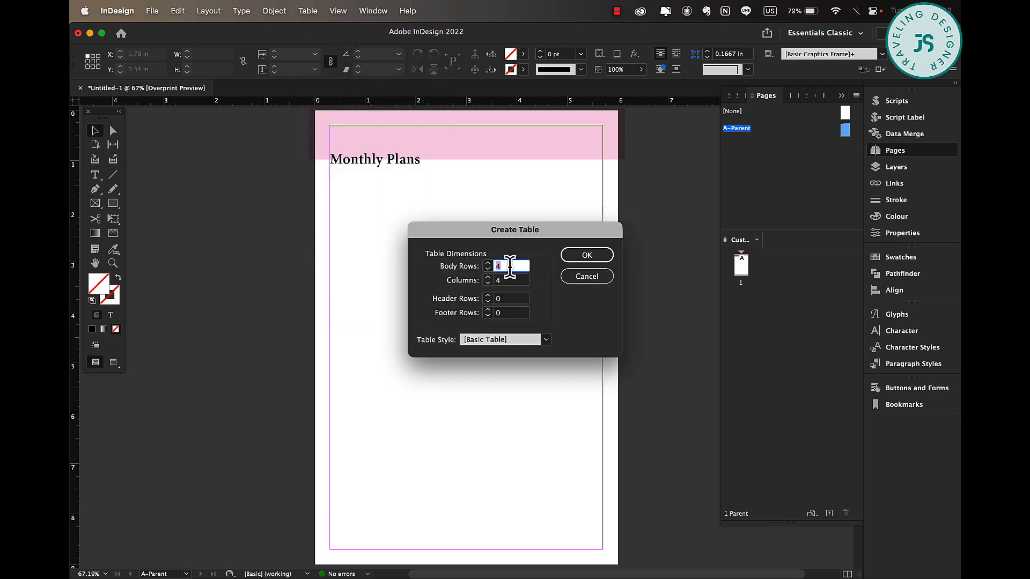
{"action": "type", "text": "6"}
{"action": "left_click", "coordinate": [589, 258]}
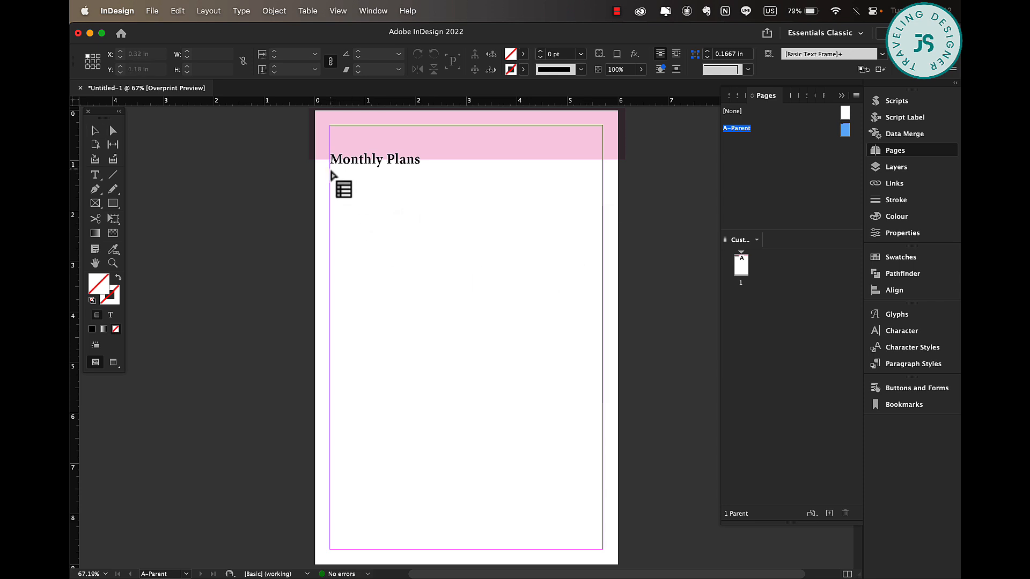
{"action": "left_click_drag", "start_coordinate": [330, 171], "coordinate": [602, 412]}
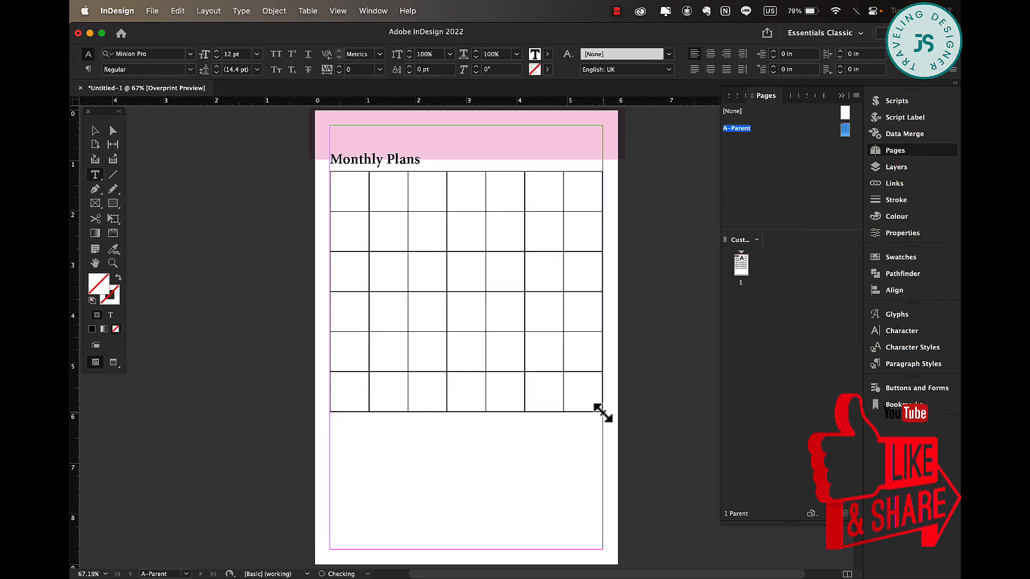
Select all table cells and set their stroke weight to 0.5 pt.
{"action": "left_click", "coordinate": [326, 168]}
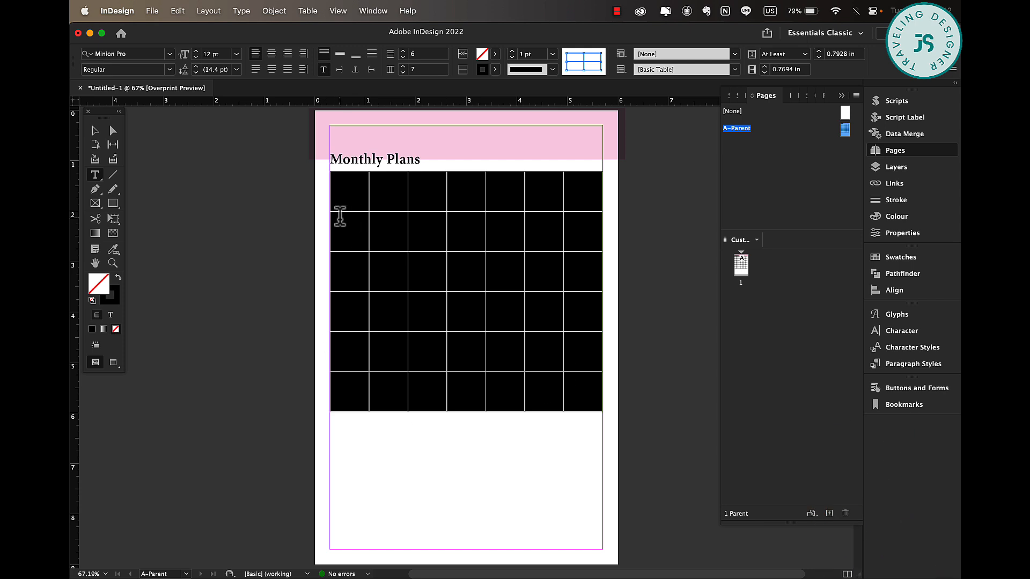
{"action": "left_click_drag", "start_coordinate": [341, 196], "coordinate": [601, 408]}
{"action": "left_click", "coordinate": [553, 54]}
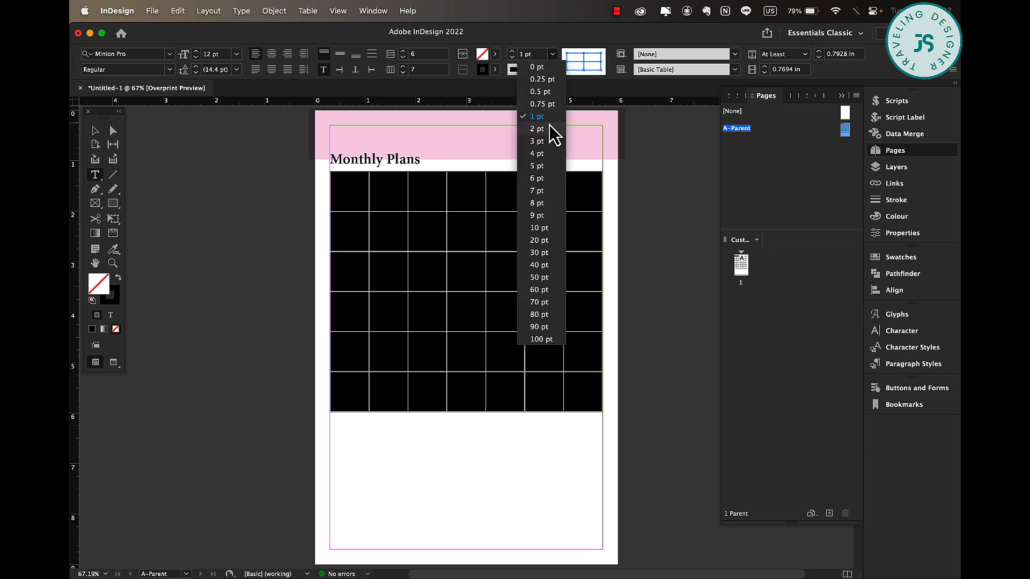
{"action": "left_click", "coordinate": [549, 93]}
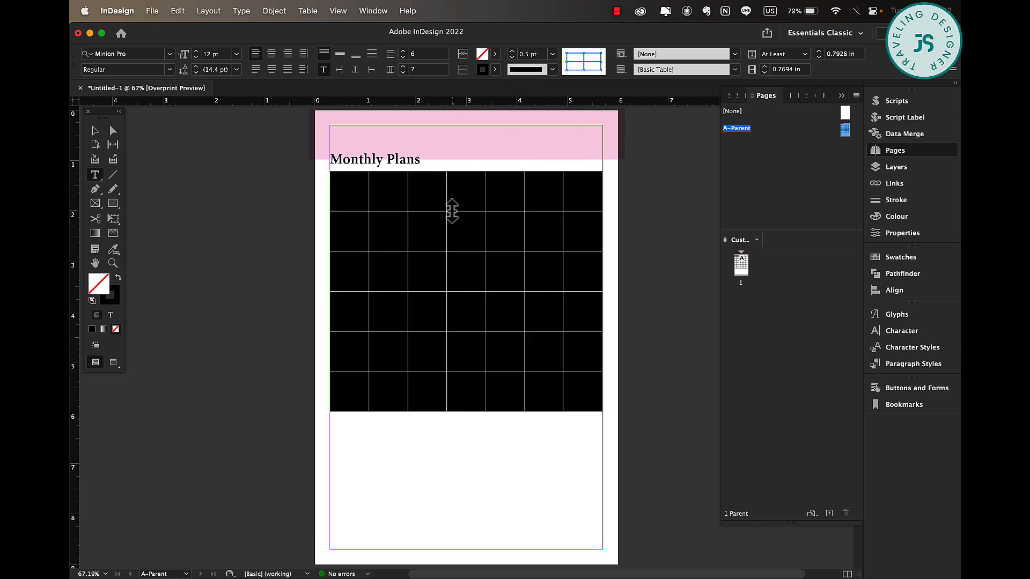
Make the table's top row shallow and drag the bottom edge down so the table keeps its full height.
{"action": "left_click_drag", "start_coordinate": [453, 210], "coordinate": [452, 188]}
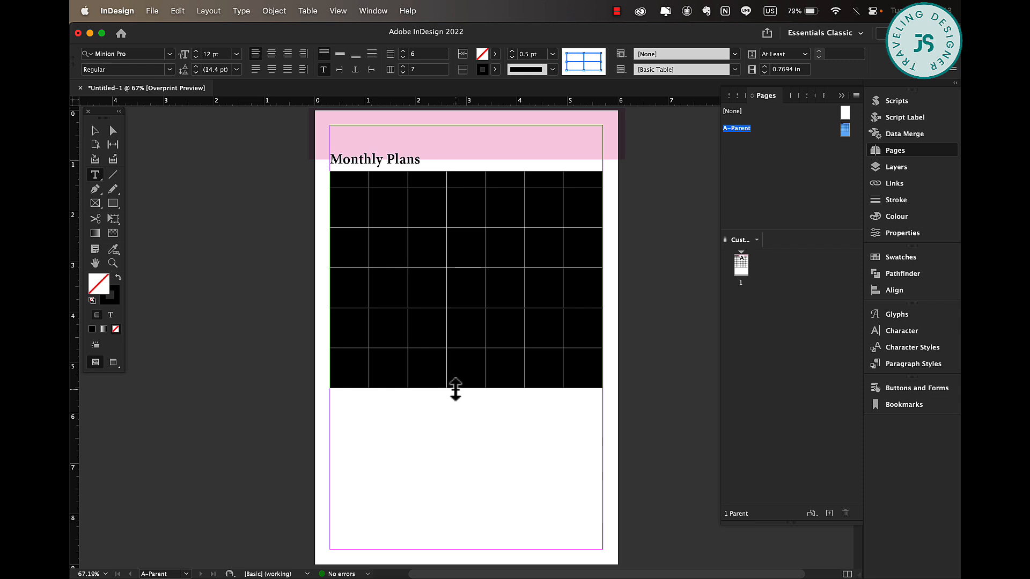
{"action": "left_click_drag", "start_coordinate": [457, 389], "coordinate": [498, 412]}
{"action": "left_click", "coordinate": [497, 402]}
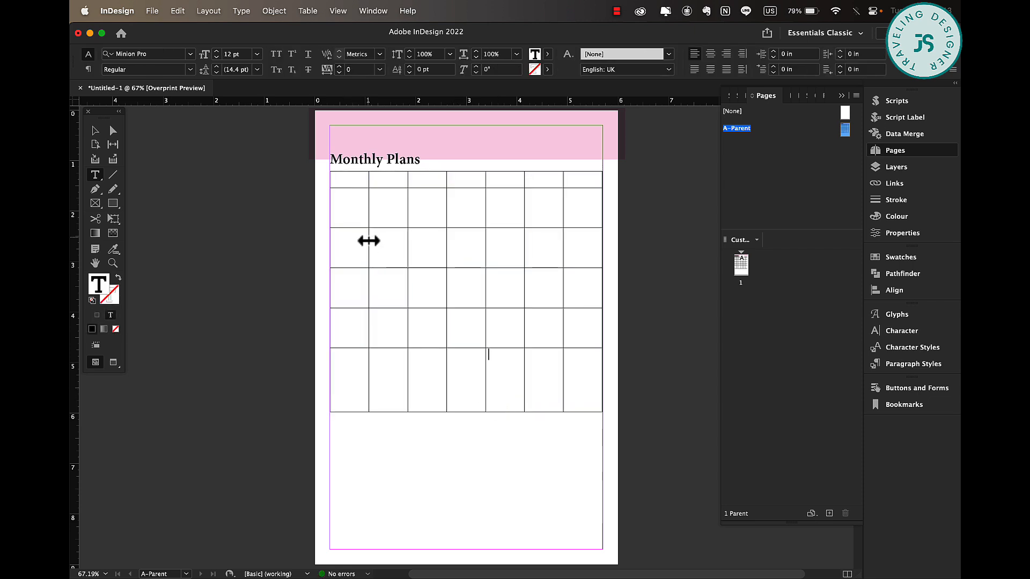
Select the five lower rows and distribute them evenly.
{"action": "left_click_drag", "start_coordinate": [354, 207], "coordinate": [609, 400]}
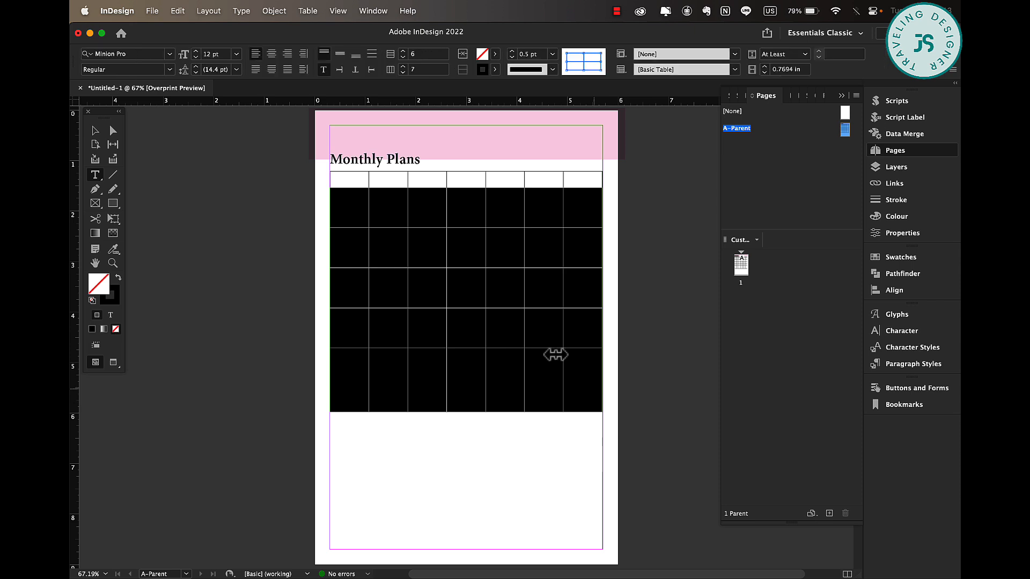
{"action": "right_click", "coordinate": [497, 273]}
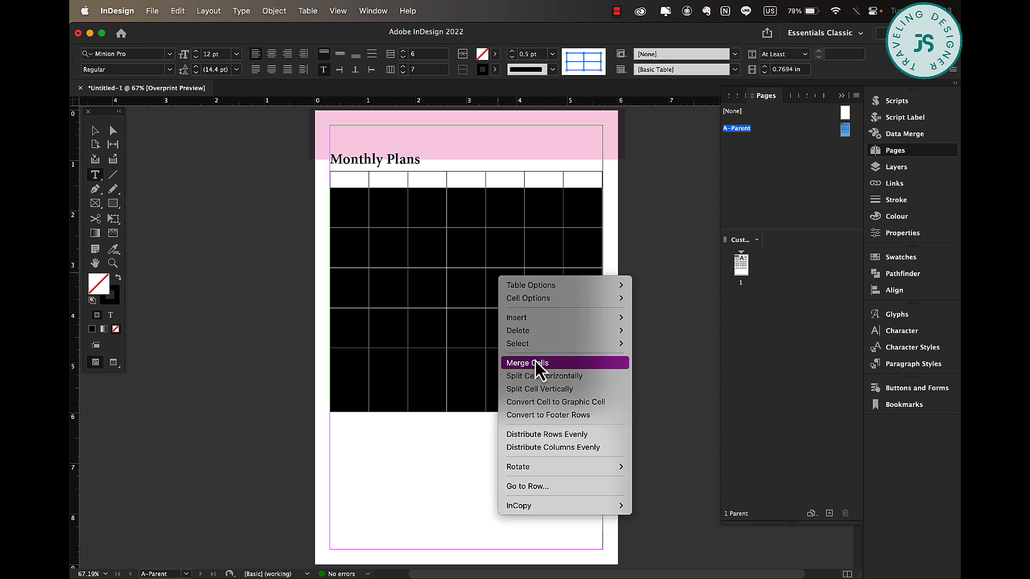
{"action": "left_click", "coordinate": [592, 436]}
Select the calendar's top row and fill it with the C=0 M=100 Y=0 K=0 swatch at 50% tint.
{"action": "left_click", "coordinate": [355, 181]}
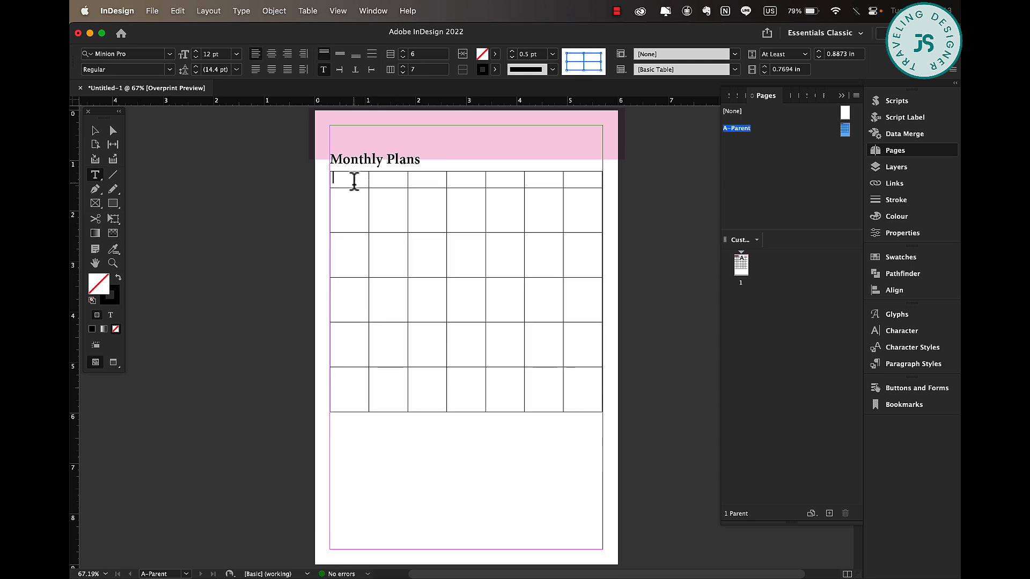
{"action": "left_click_drag", "start_coordinate": [349, 180], "coordinate": [586, 188]}
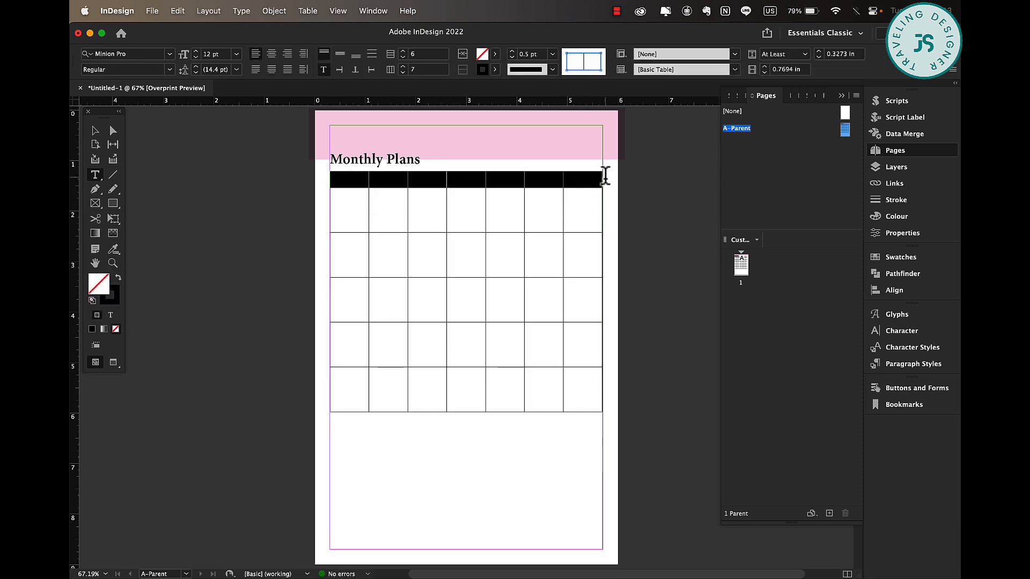
{"action": "left_click", "coordinate": [495, 55]}
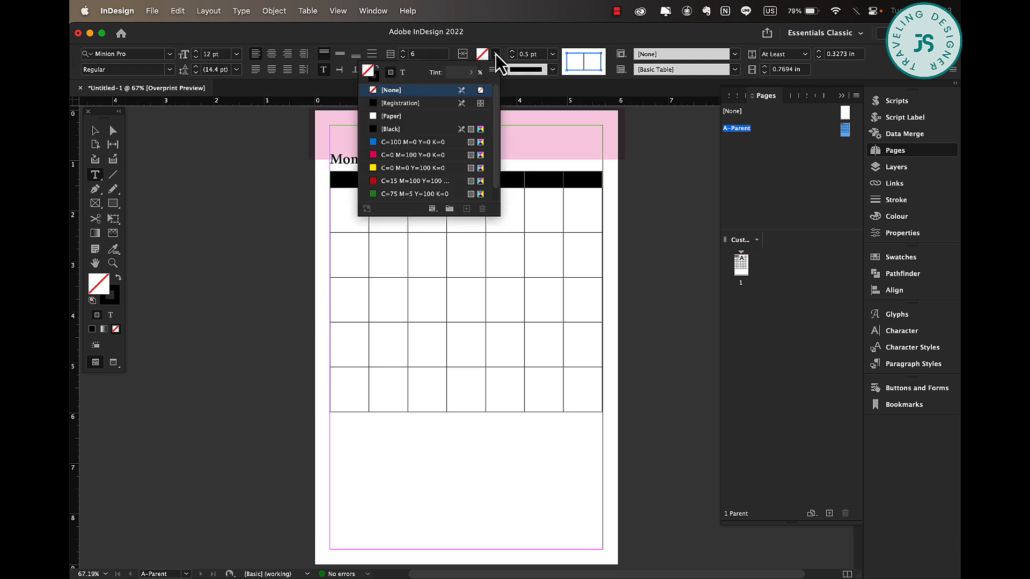
{"action": "left_click", "coordinate": [422, 155]}
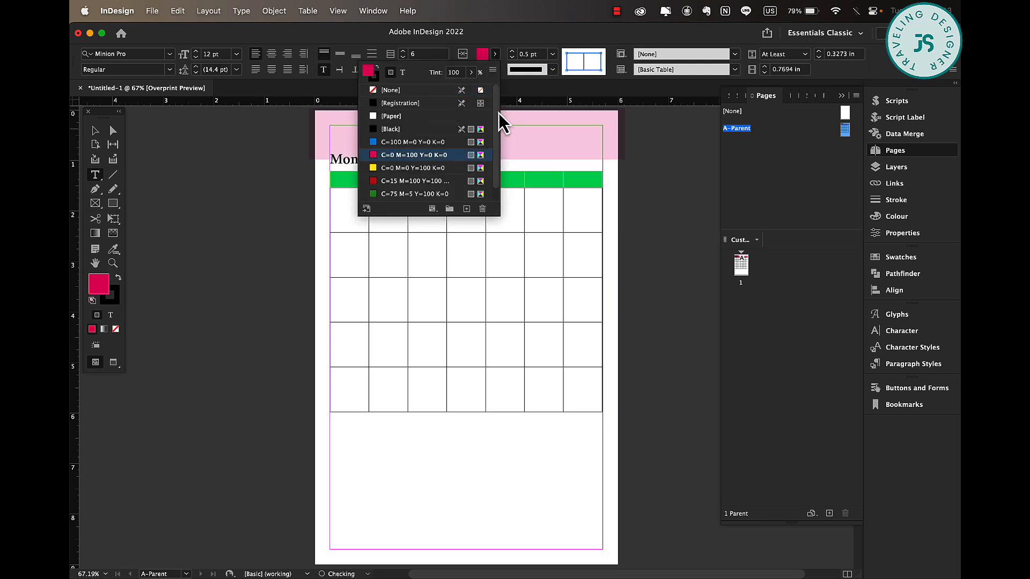
{"action": "left_click", "coordinate": [471, 72]}
{"action": "left_click_drag", "start_coordinate": [472, 88], "coordinate": [437, 88]}
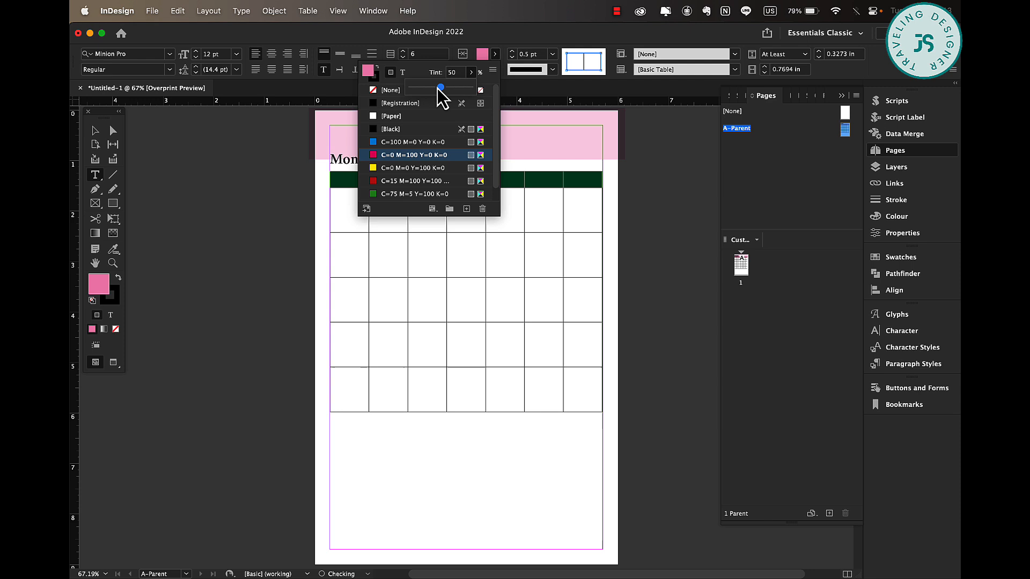
{"action": "left_click", "coordinate": [96, 131]}
{"action": "left_click", "coordinate": [256, 358]}
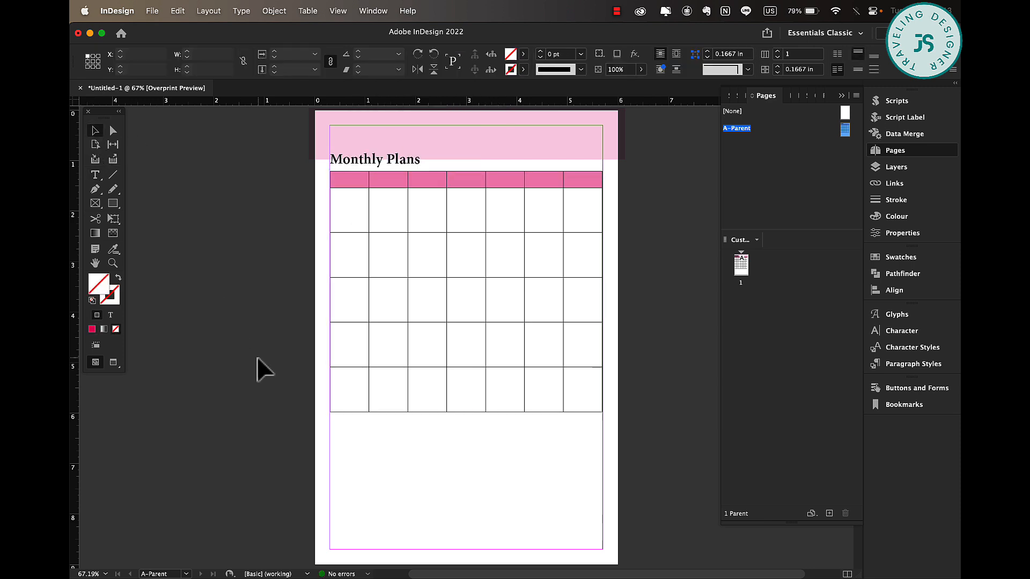
Enter the weekday abbreviations MON through SUN in the header row's cells.
{"action": "left_click", "coordinate": [356, 193]}
{"action": "double_click", "coordinate": [347, 177]}
{"action": "left_click_drag", "start_coordinate": [347, 177], "coordinate": [578, 180]}
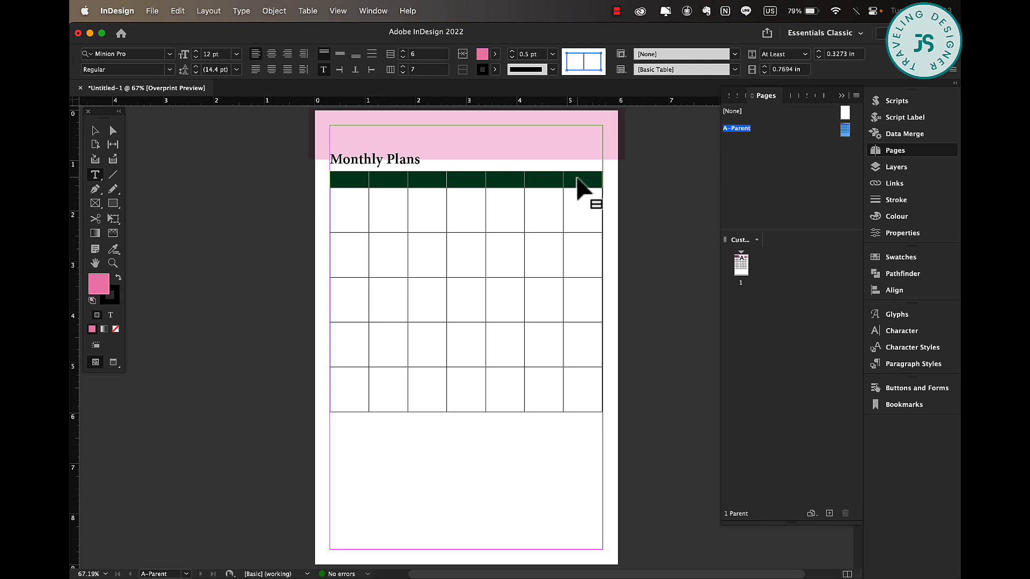
{"action": "left_click", "coordinate": [95, 131]}
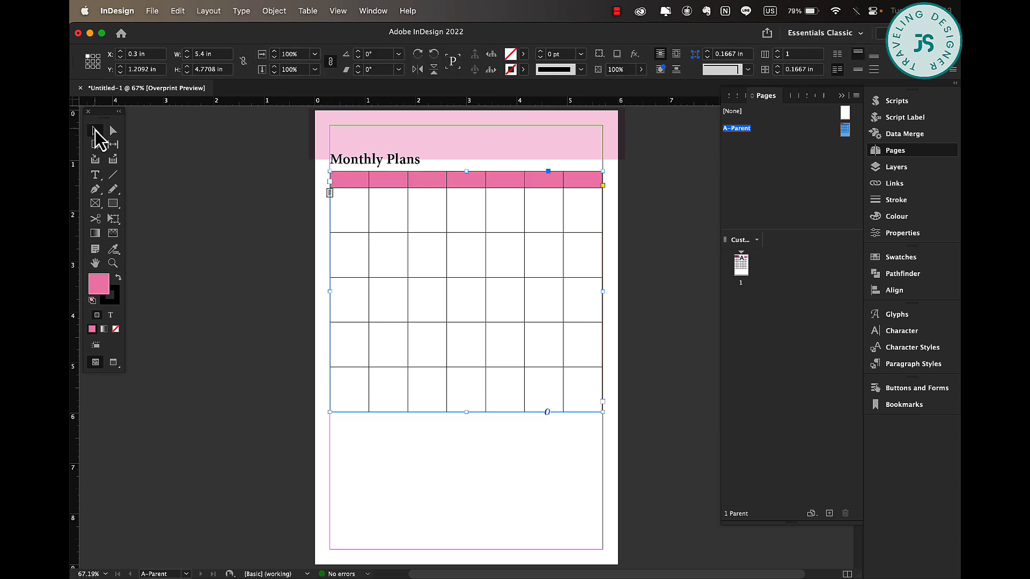
{"action": "double_click", "coordinate": [356, 183]}
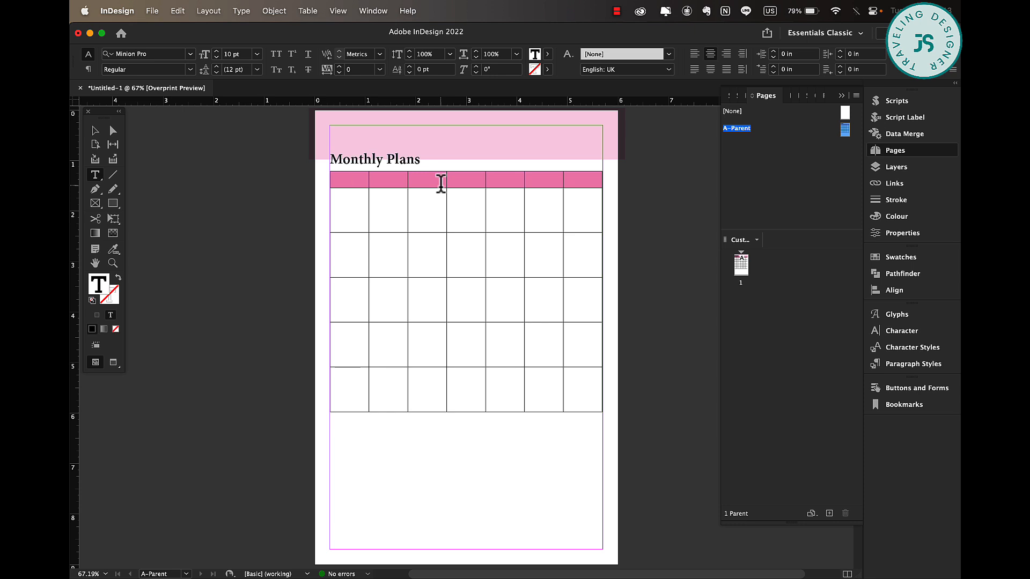
{"action": "type", "text": "mon"}
Select the header row's text and colour it [Paper].
{"action": "left_click_drag", "start_coordinate": [338, 176], "coordinate": [614, 177]}
{"action": "left_click", "coordinate": [495, 54]}
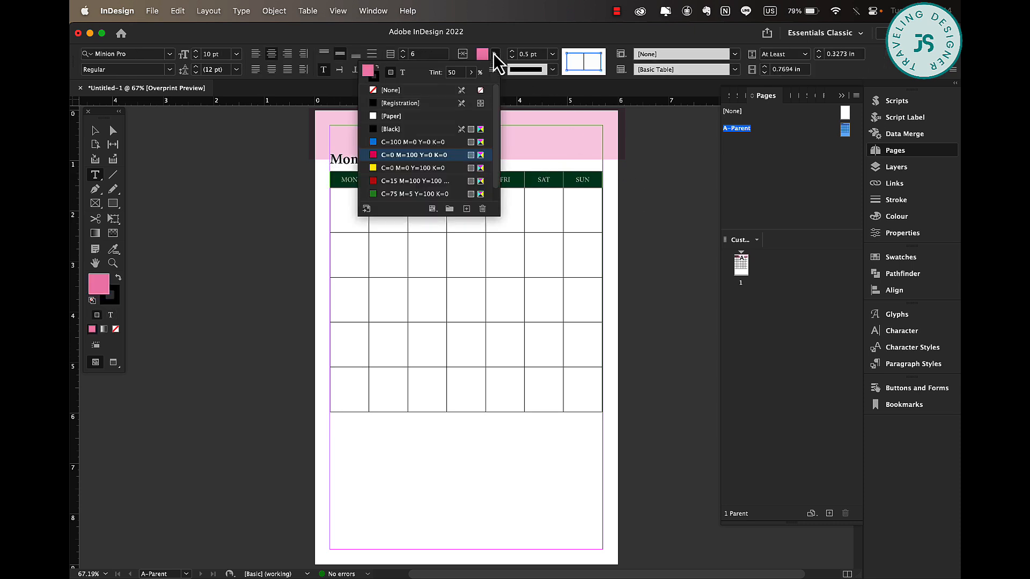
{"action": "left_click", "coordinate": [403, 74]}
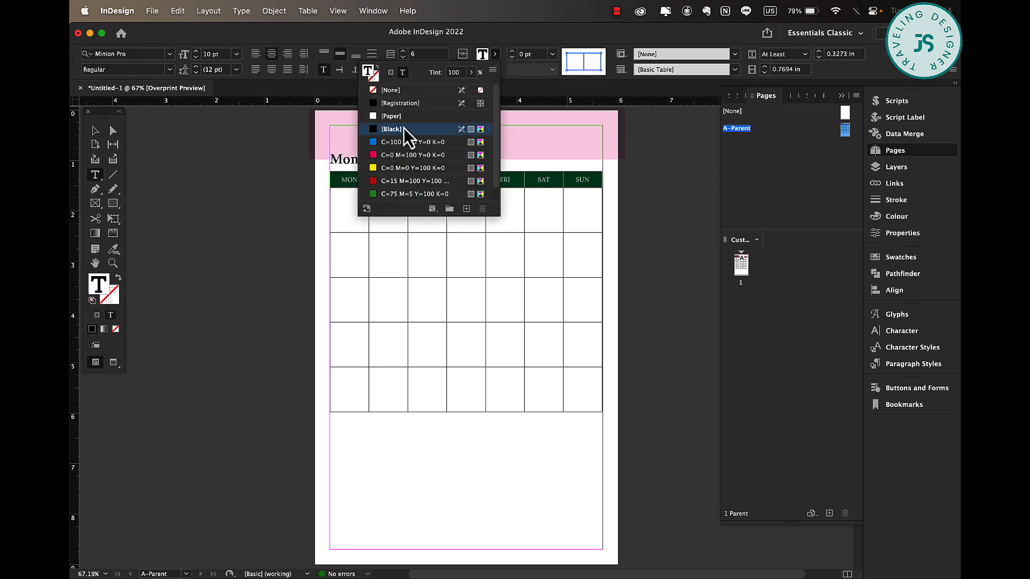
{"action": "left_click", "coordinate": [394, 116]}
{"action": "left_click", "coordinate": [340, 232]}
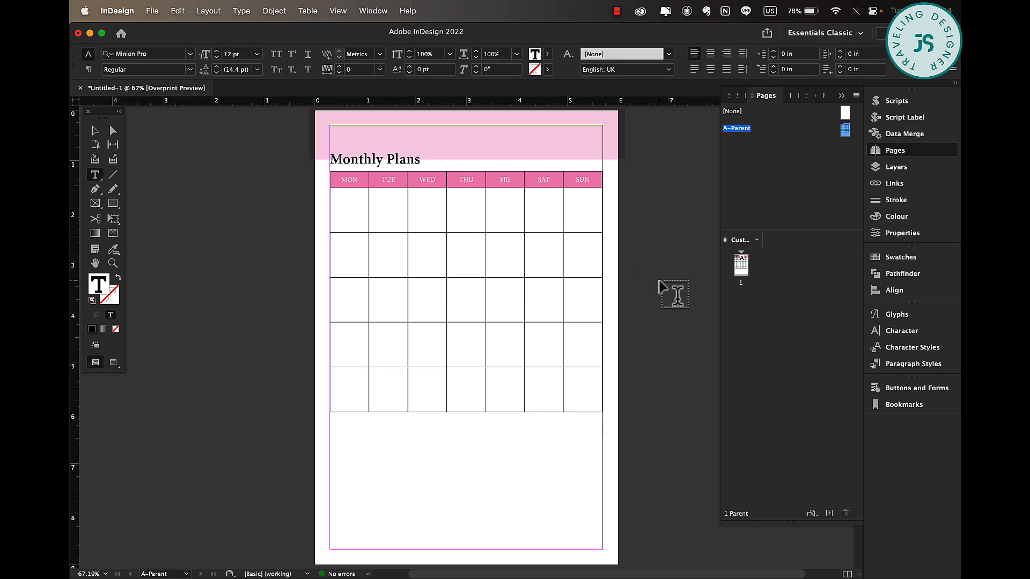
Duplicate the Monthly Plans heading to just below the calendar and retype it as "TO DO".
{"action": "left_click", "coordinate": [95, 130]}
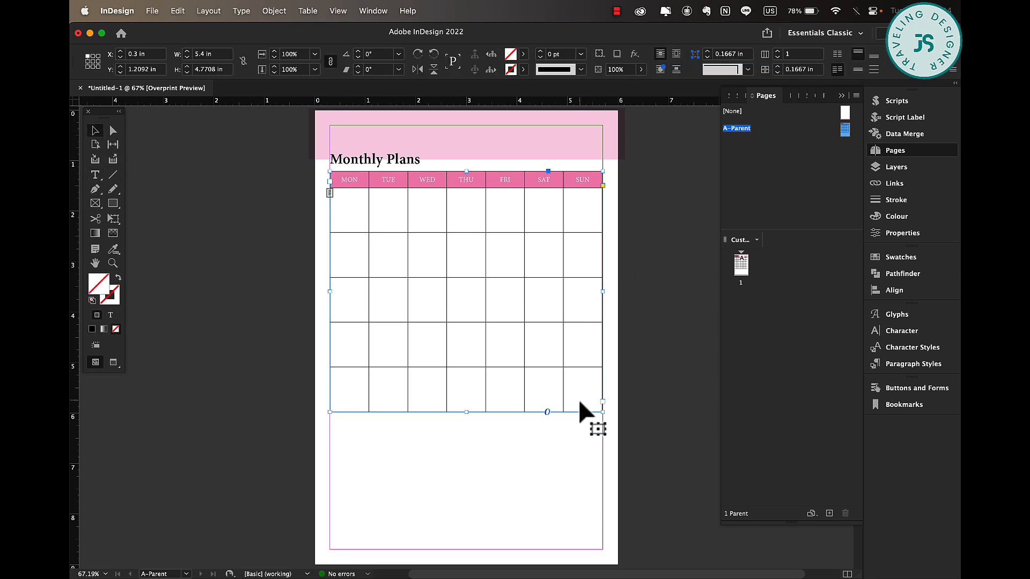
{"action": "left_click", "coordinate": [636, 404]}
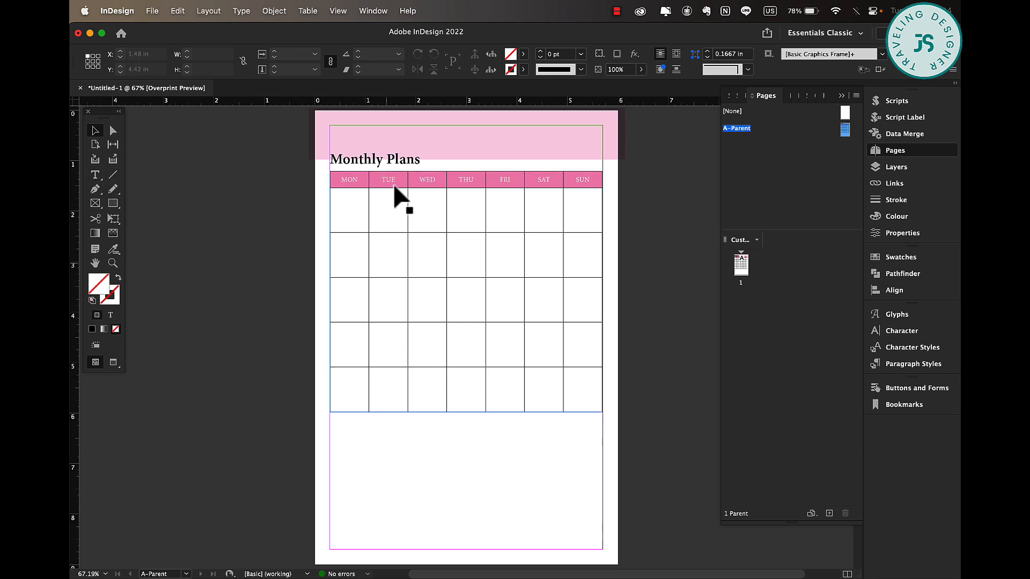
{"action": "left_click", "coordinate": [400, 164]}
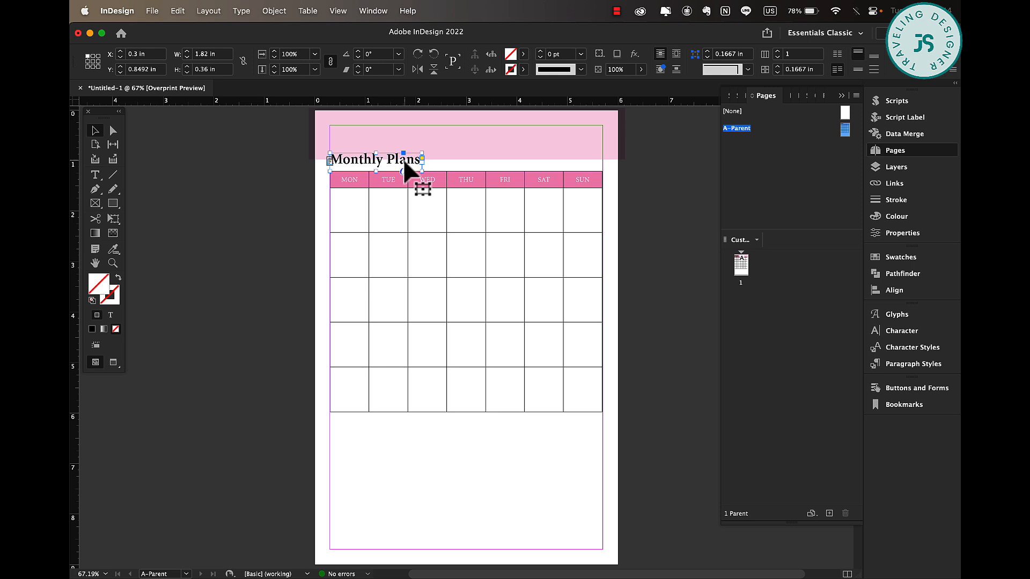
{"action": "left_click_drag", "start_coordinate": [408, 169], "coordinate": [408, 428]}
{"action": "triple_click", "coordinate": [407, 424]}
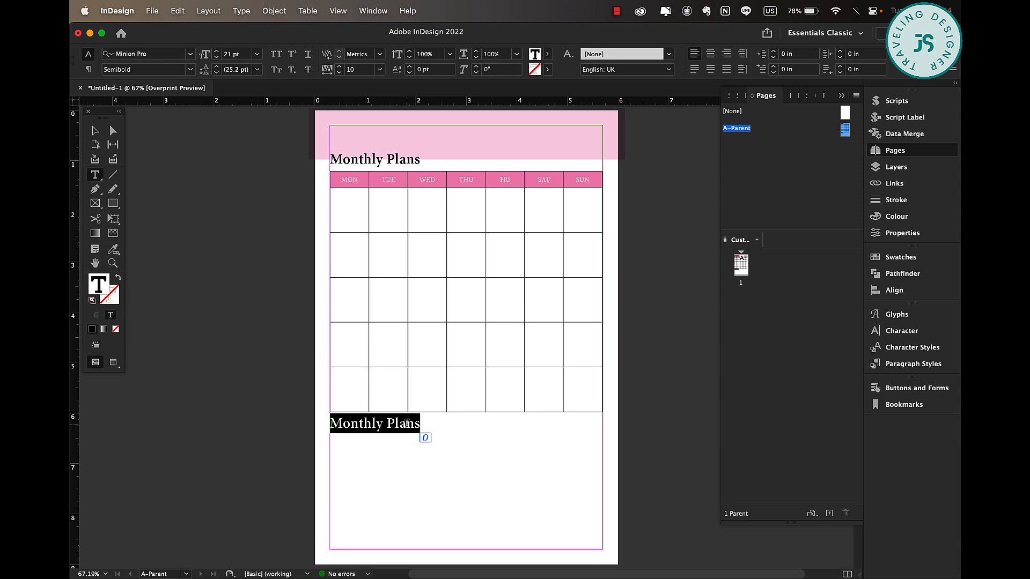
{"action": "type", "text": "TO "}
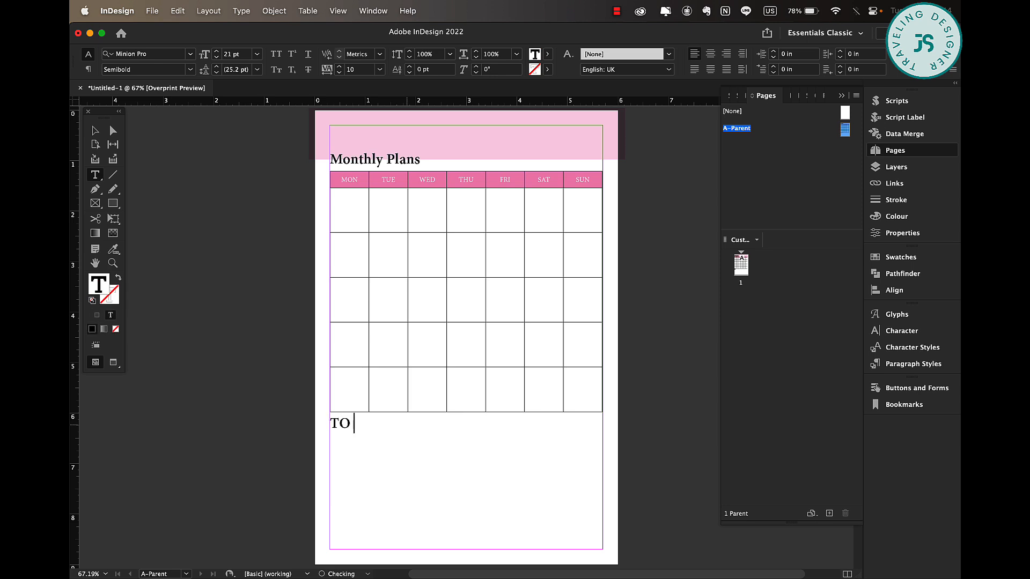
{"action": "type", "text": "DO"}
Set the TO DO heading's font size to 13 pt.
{"action": "key", "text": "super+a"}
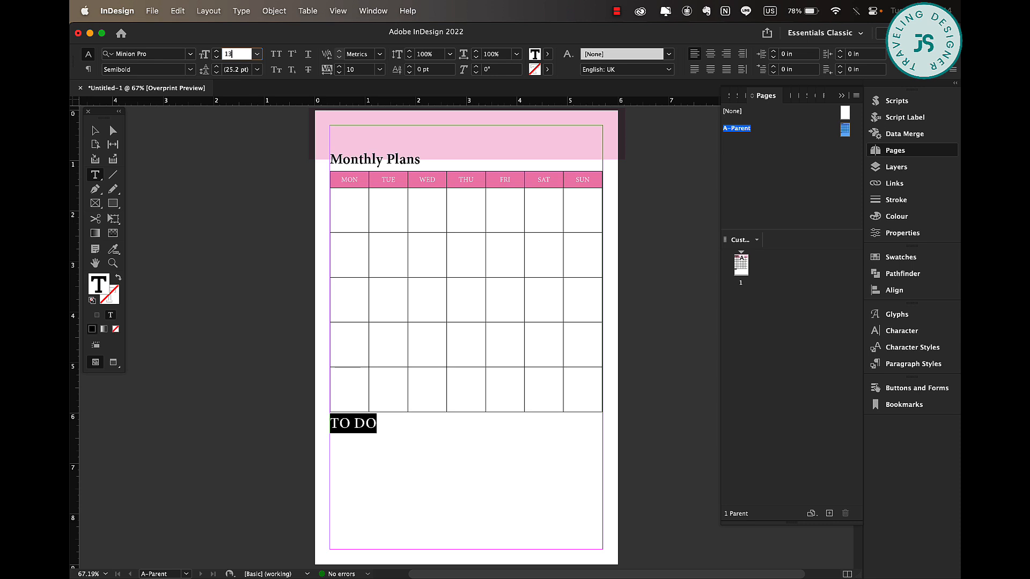
{"action": "key", "text": "Return"}
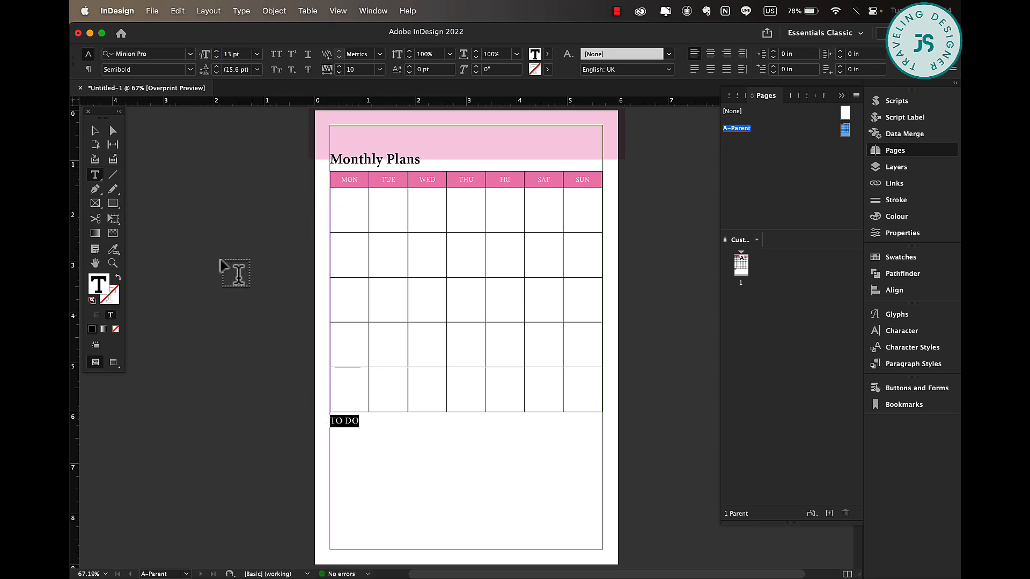
{"action": "left_click", "coordinate": [96, 131]}
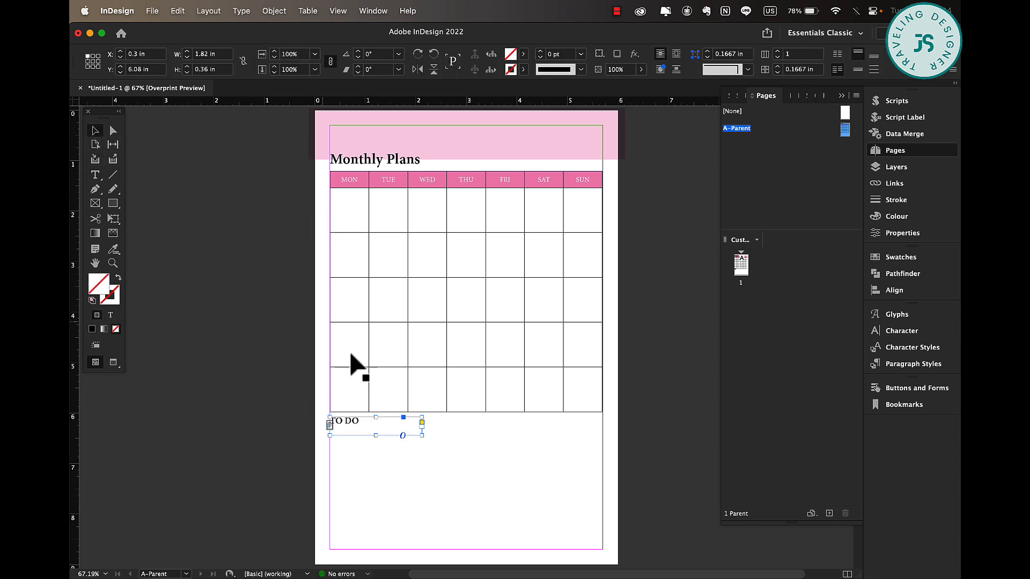
Create a 2-column table and draw it below the TO DO heading, about half the page width, down to the bottom margin.
{"action": "double_click", "coordinate": [422, 436]}
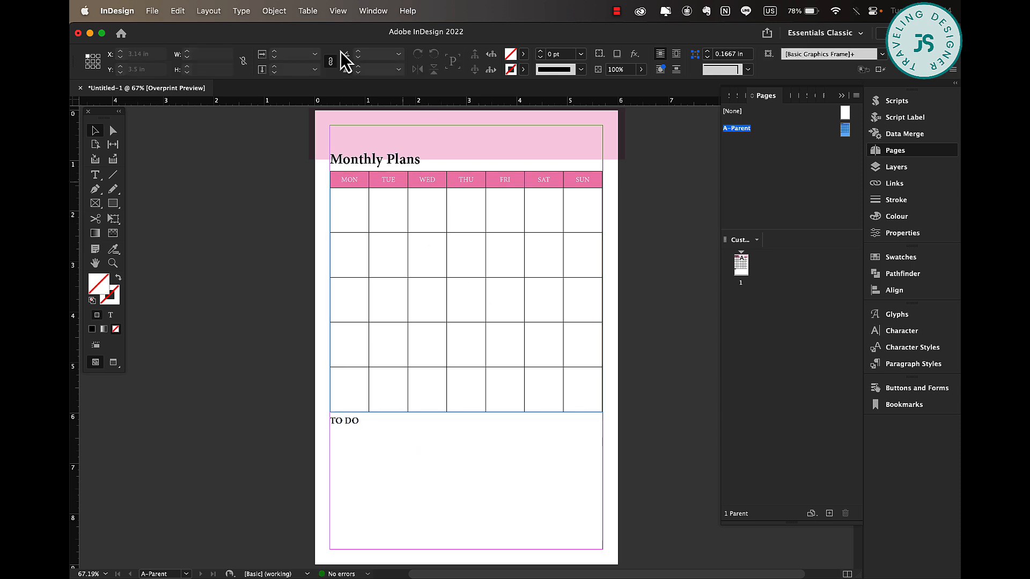
{"action": "left_click", "coordinate": [309, 11]}
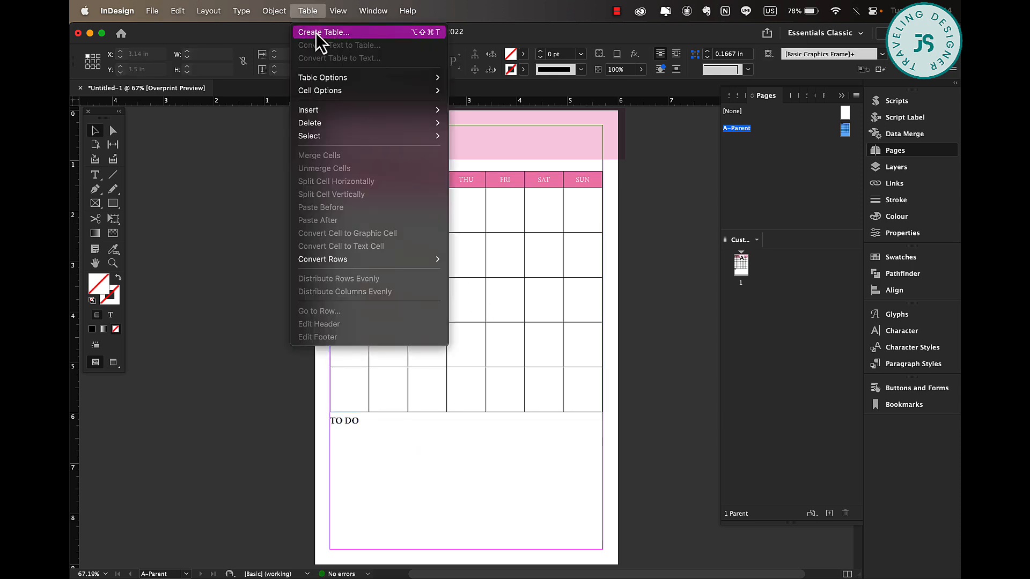
{"action": "left_click", "coordinate": [317, 34]}
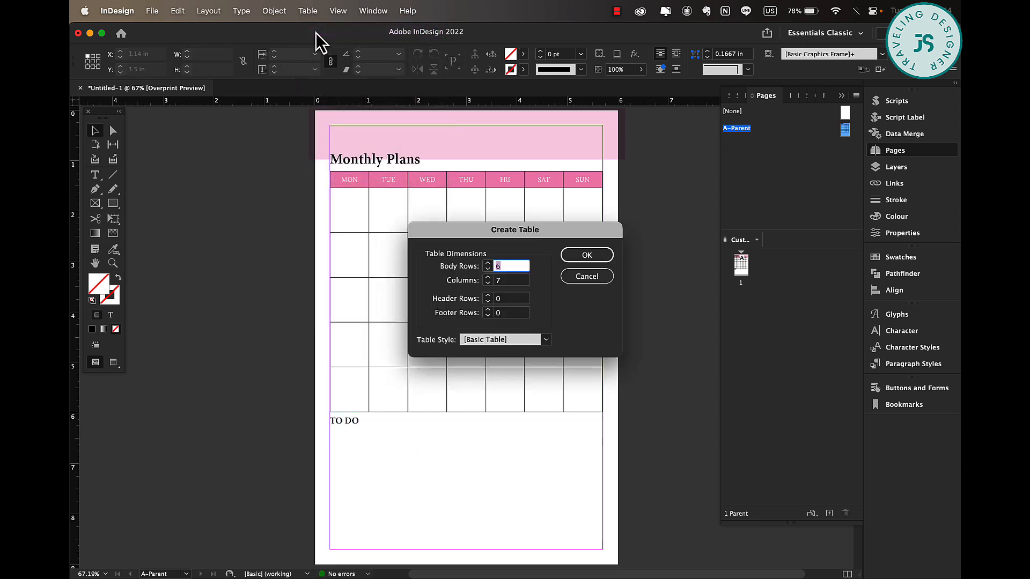
{"action": "double_click", "coordinate": [508, 282]}
{"action": "left_click", "coordinate": [587, 255]}
{"action": "left_click_drag", "start_coordinate": [330, 428], "coordinate": [466, 550]}
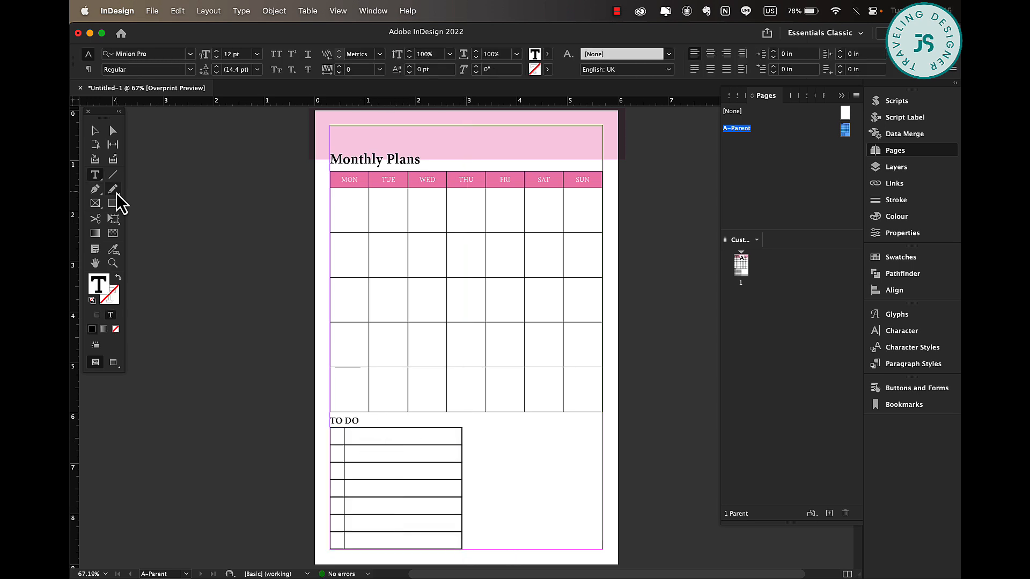
Select all cells of the to-do table and set their stroke weight to 0.5 pt.
{"action": "left_click", "coordinate": [94, 131]}
{"action": "left_click", "coordinate": [486, 467]}
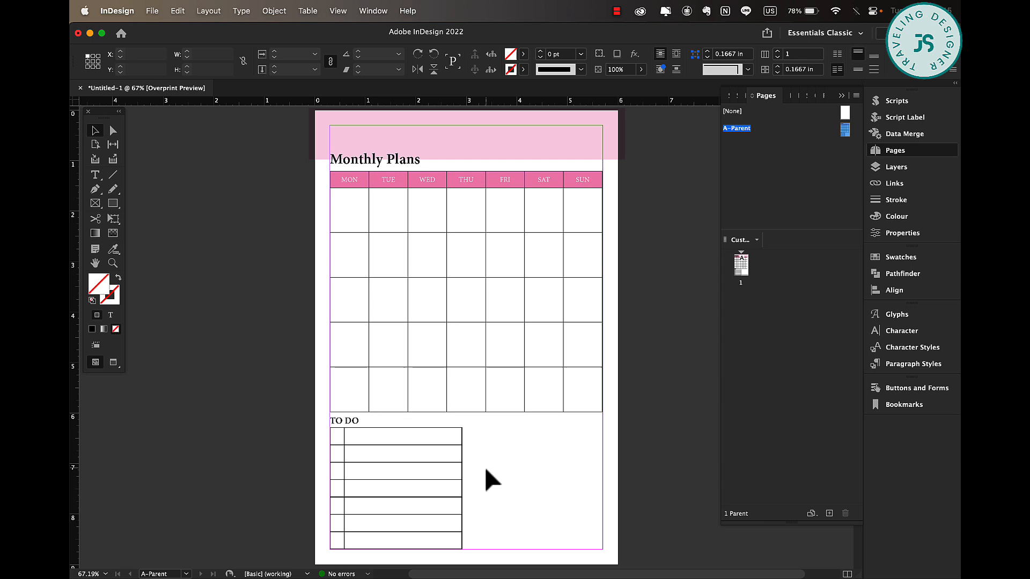
{"action": "double_click", "coordinate": [335, 436]}
{"action": "left_click_drag", "start_coordinate": [334, 437], "coordinate": [457, 541]}
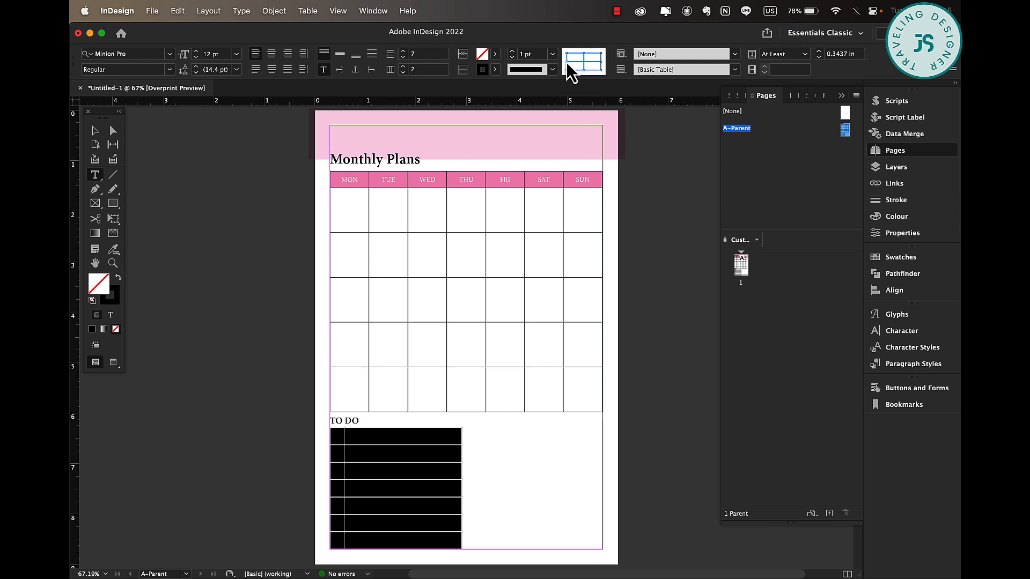
{"action": "left_click", "coordinate": [553, 54]}
{"action": "left_click", "coordinate": [539, 92]}
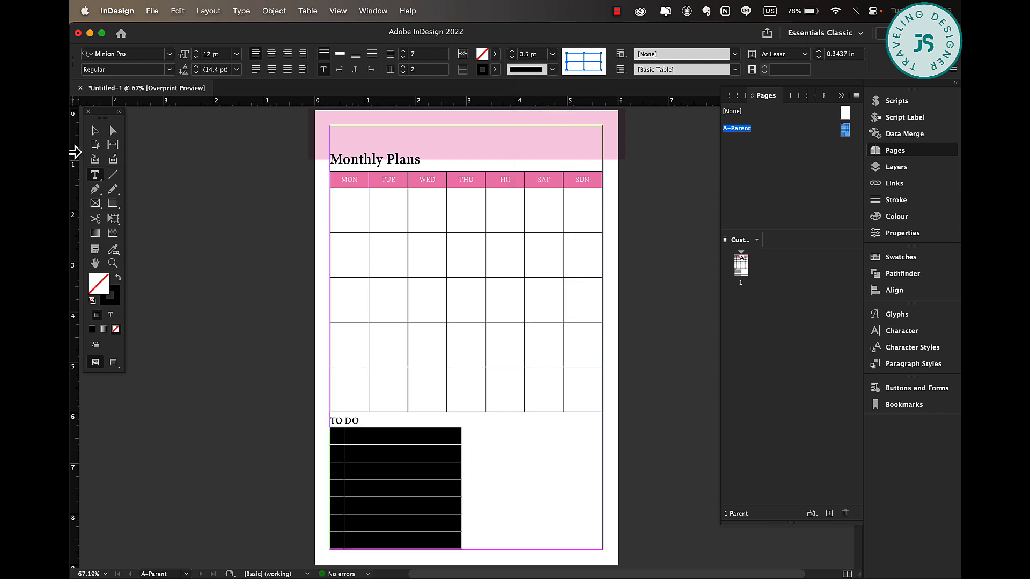
{"action": "left_click", "coordinate": [95, 130]}
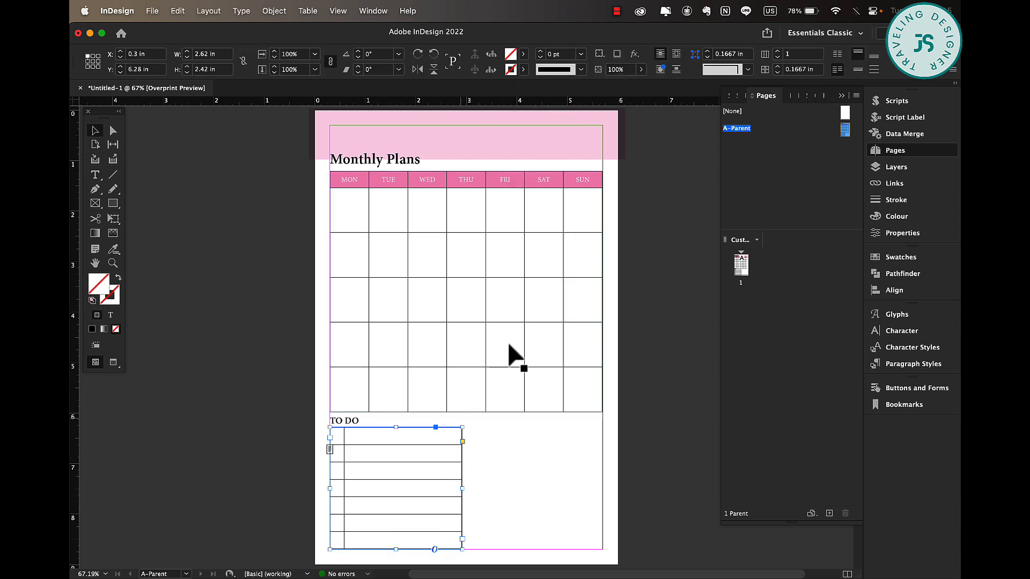
{"action": "left_click", "coordinate": [499, 481]}
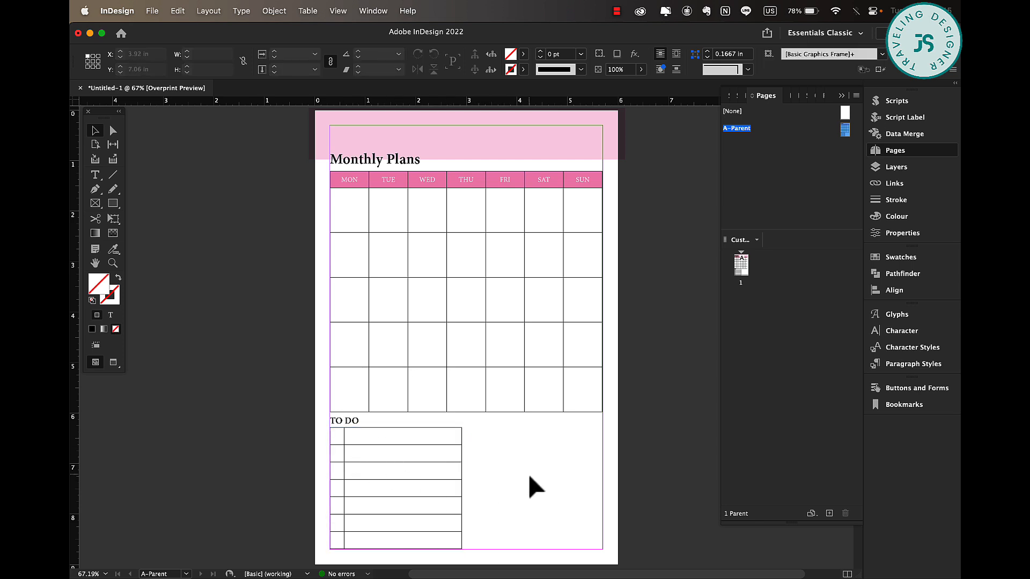
Duplicate the TO DO heading to the right of the to-do table and rename it "NOTES".
{"action": "left_click_drag", "start_coordinate": [349, 423], "coordinate": [491, 426]}
{"action": "triple_click", "coordinate": [489, 423]}
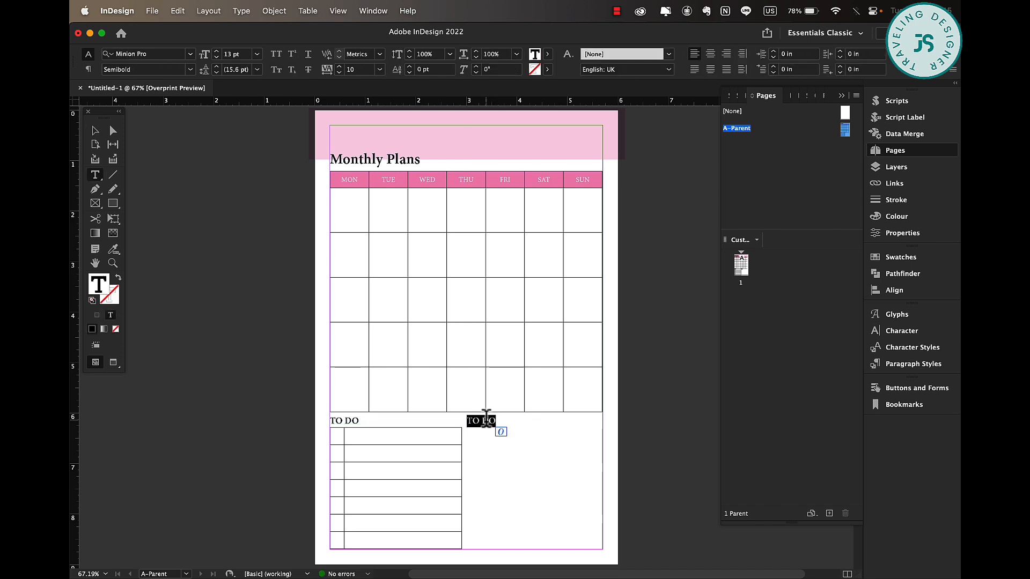
{"action": "type", "text": "N"}
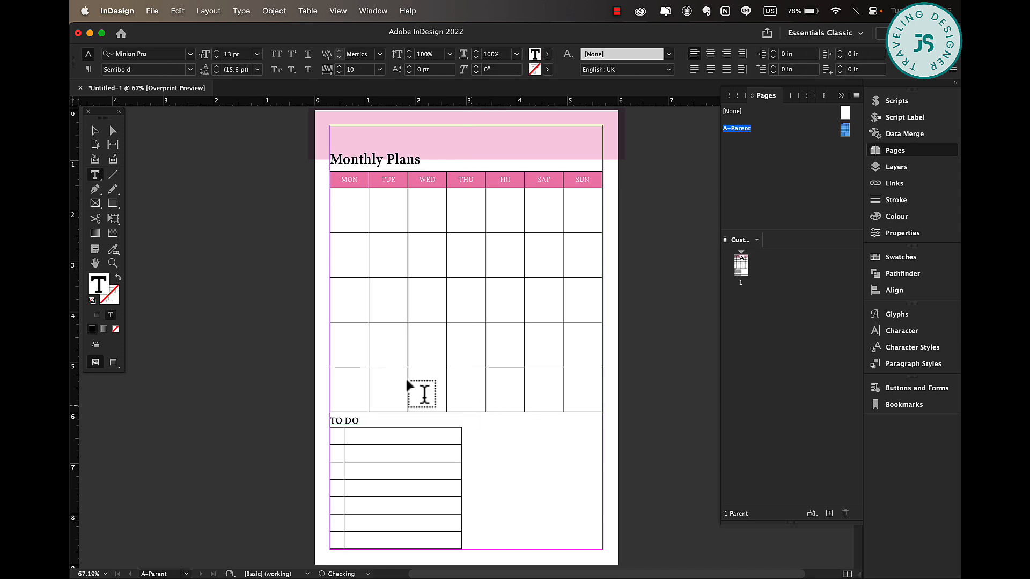
{"action": "left_click", "coordinate": [95, 131]}
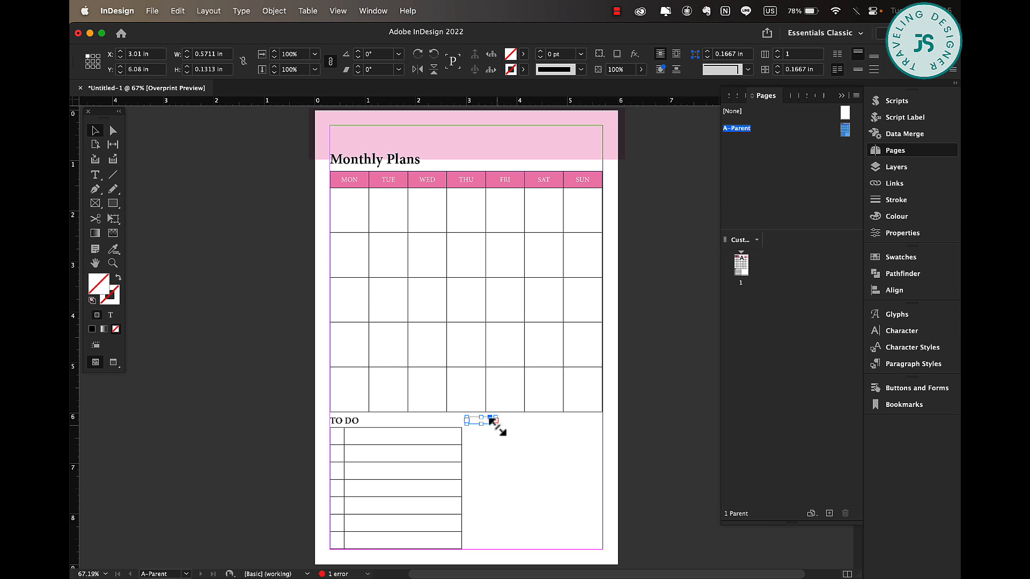
Draw a rectangle about 2.7 × 2.4 in beneath the NOTES heading and give it a [Black] stroke.
{"action": "mouse_move", "coordinate": [496, 421]}
{"action": "left_mouse_down"}
{"action": "mouse_move", "coordinate": [528, 429]}
{"action": "mouse_move", "coordinate": [515, 424]}
{"action": "mouse_move", "coordinate": [563, 510]}
{"action": "mouse_move", "coordinate": [606, 550]}
{"action": "left_mouse_up"}
{"action": "left_click", "coordinate": [563, 443]}
{"action": "key", "text": "m"}
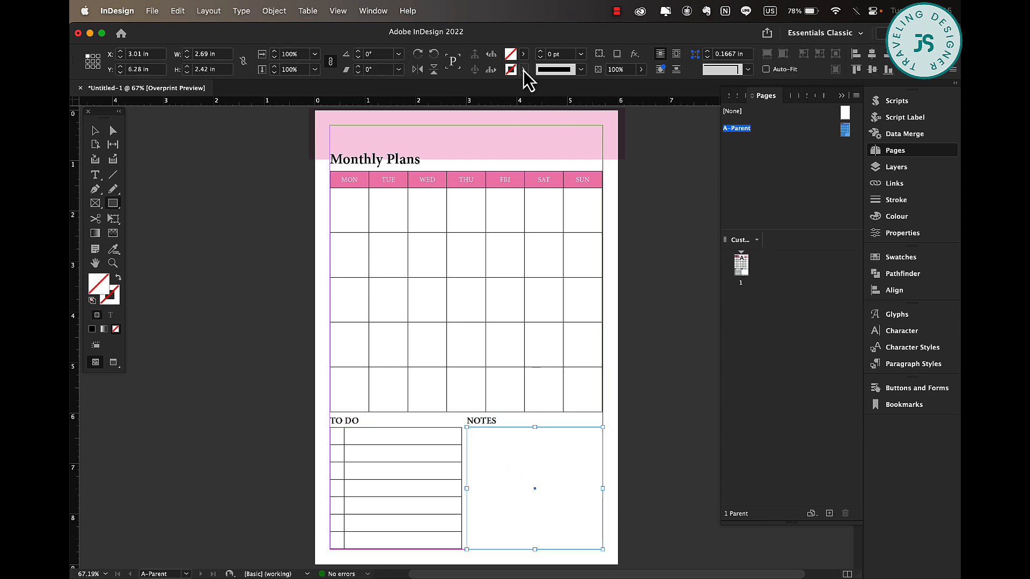
{"action": "left_click", "coordinate": [523, 70]}
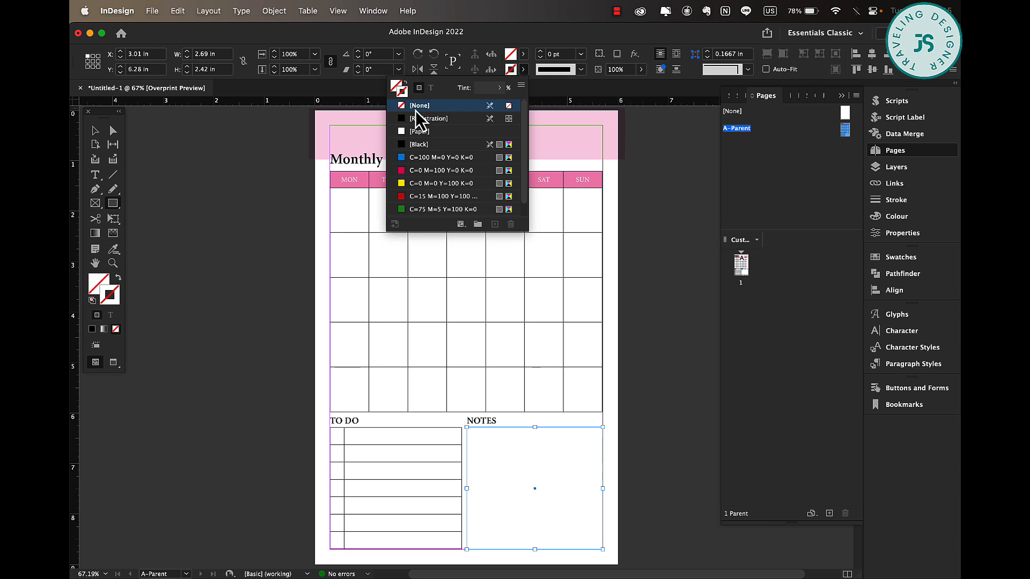
{"action": "left_click", "coordinate": [423, 145]}
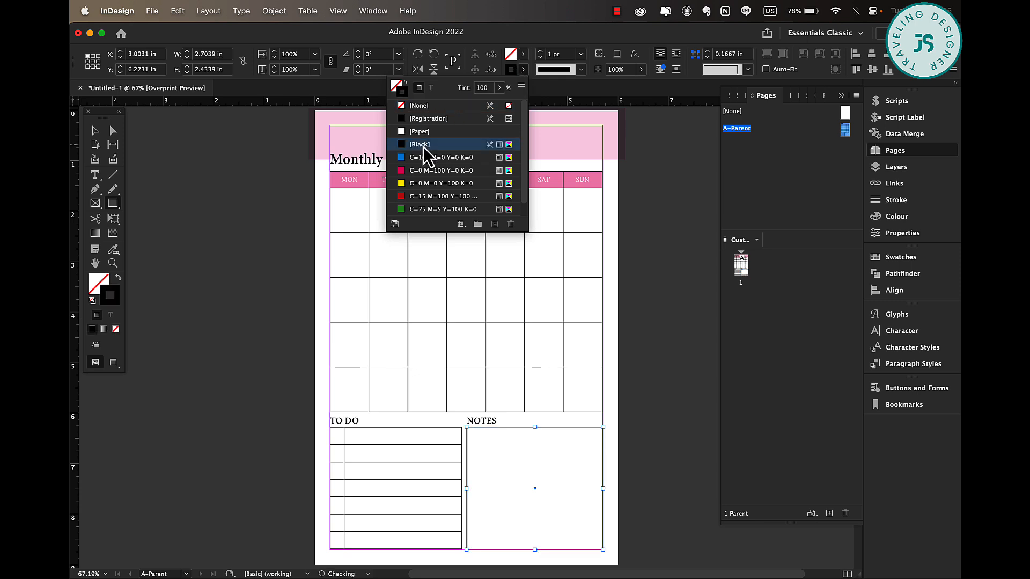
Set the NOTES rectangle's stroke weight to 0.5 pt and deselect it.
{"action": "left_click", "coordinate": [581, 54]}
{"action": "left_click", "coordinate": [580, 92]}
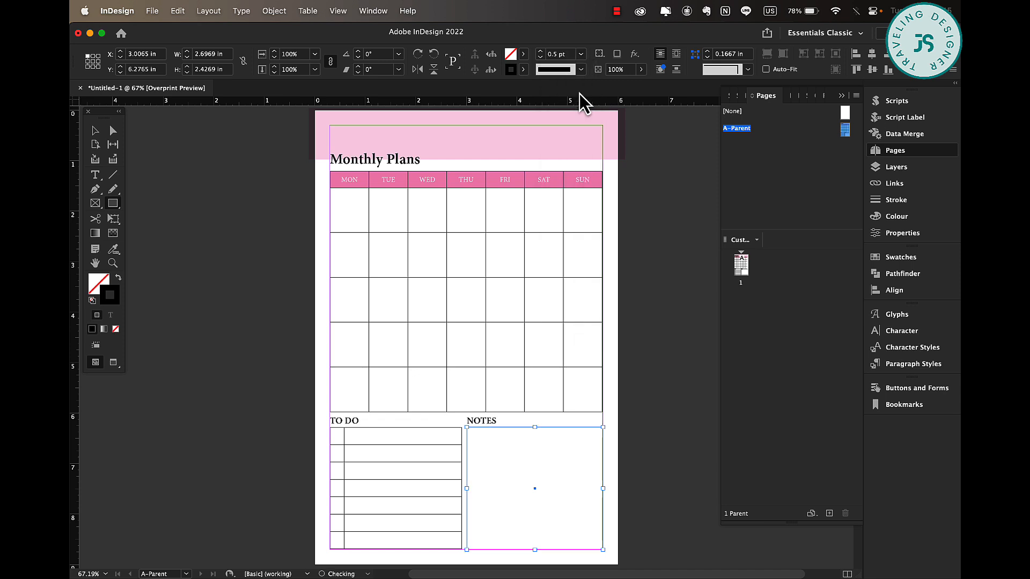
{"action": "key", "text": "v"}
{"action": "left_click", "coordinate": [191, 172]}
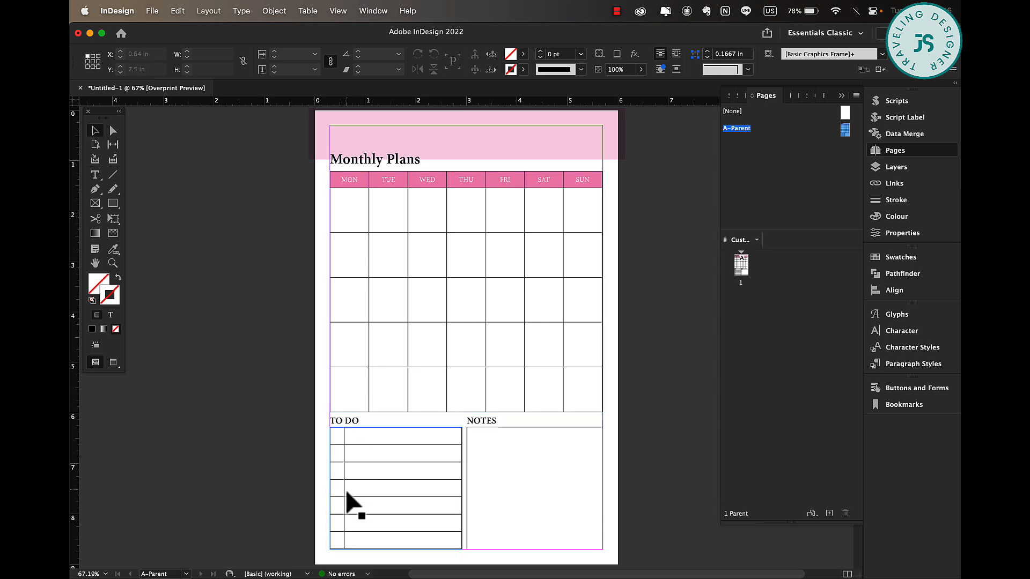
Preview the layout and inspect the NOTES rectangle's corner alignment up close, then fit the page in the window.
{"action": "key", "text": "w"}
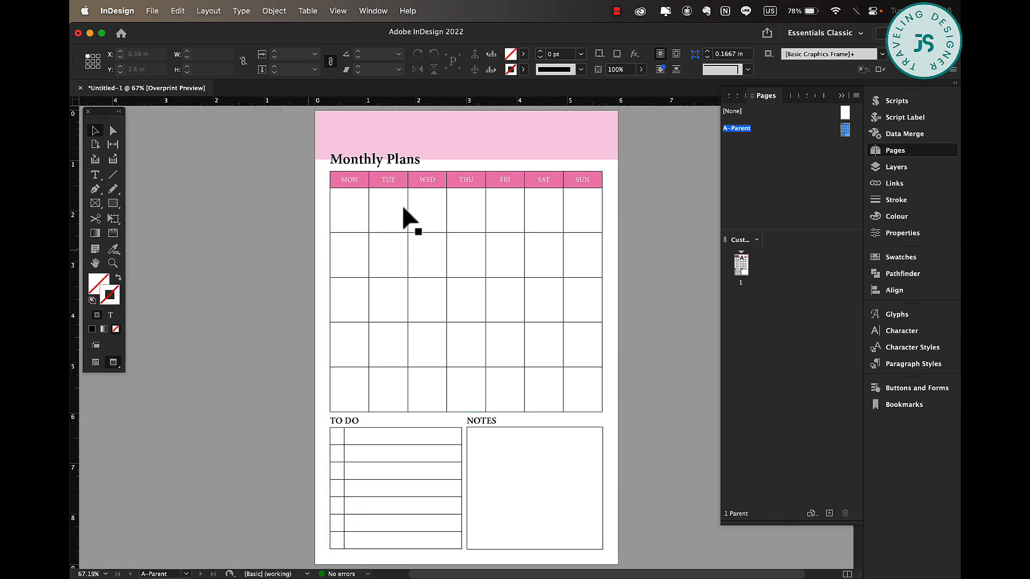
{"action": "key", "text": "w"}
{"action": "left_click", "coordinate": [599, 434]}
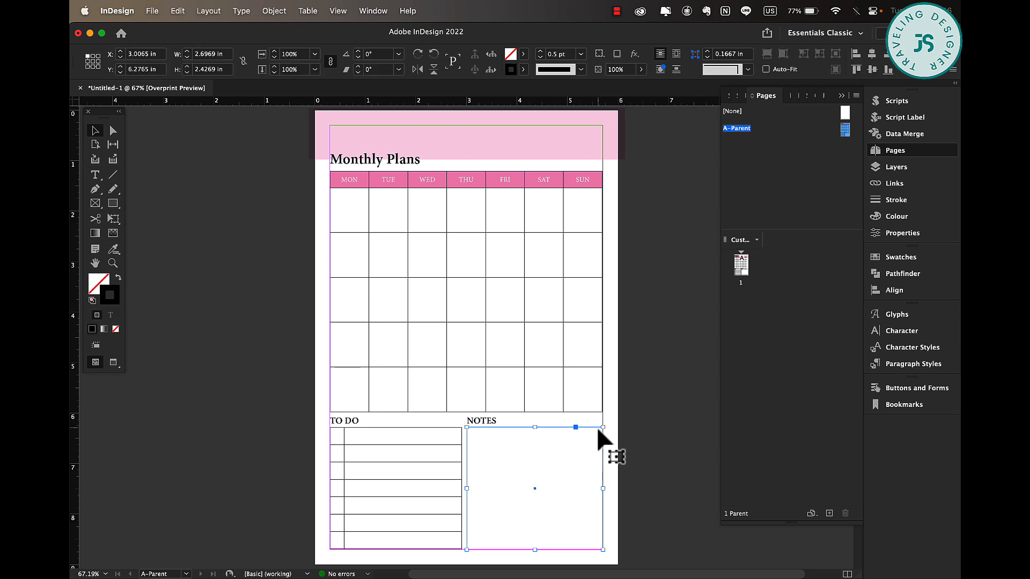
{"action": "scroll", "coordinate": [565, 429], "scroll_direction": "up", "scroll_amount": 3}
{"action": "scroll", "coordinate": [565, 430], "scroll_direction": "down", "scroll_amount": 3}
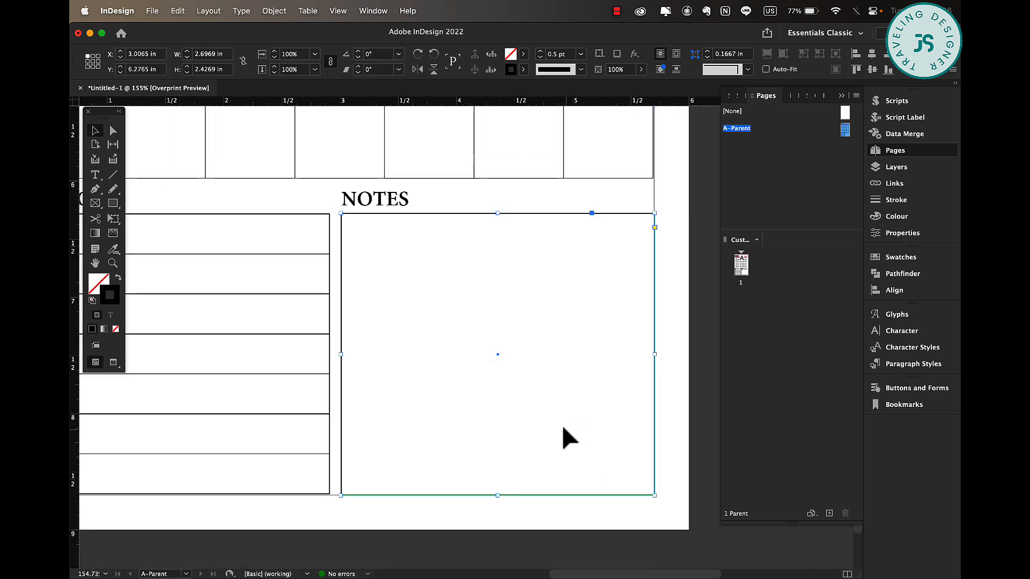
{"action": "left_click", "coordinate": [655, 227]}
{"action": "mouse_move", "coordinate": [654, 213]}
{"action": "left_mouse_down"}
{"action": "mouse_move", "coordinate": [633, 213]}
{"action": "mouse_move", "coordinate": [662, 218]}
{"action": "left_mouse_up"}
{"action": "key", "text": "super+0"}
{"action": "left_click", "coordinate": [712, 203]}
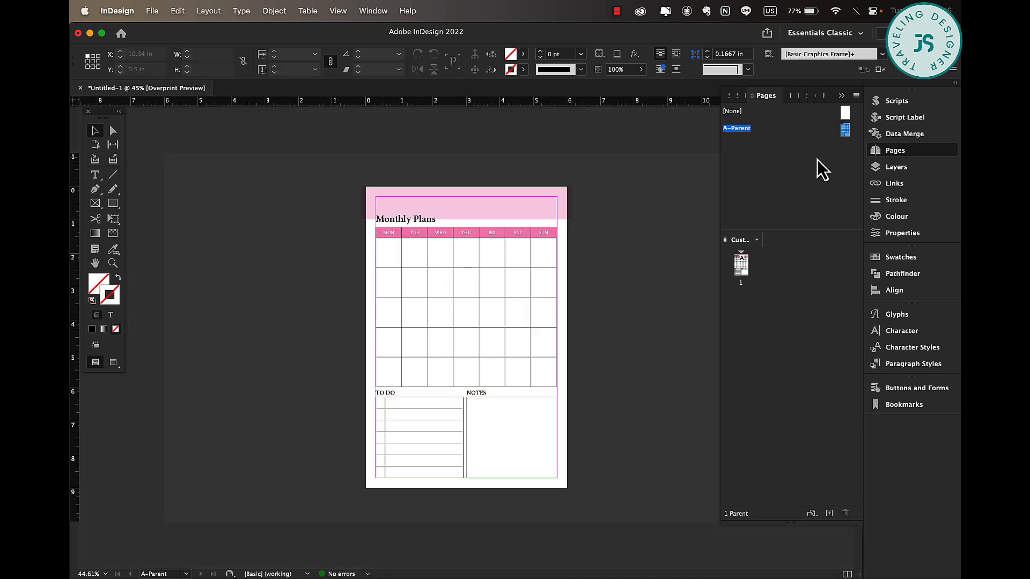
Create a new parent page with prefix B named WEEKLY, based on [None], 6 × 9 in.
{"action": "left_click", "coordinate": [816, 159]}
{"action": "right_click", "coordinate": [805, 159]}
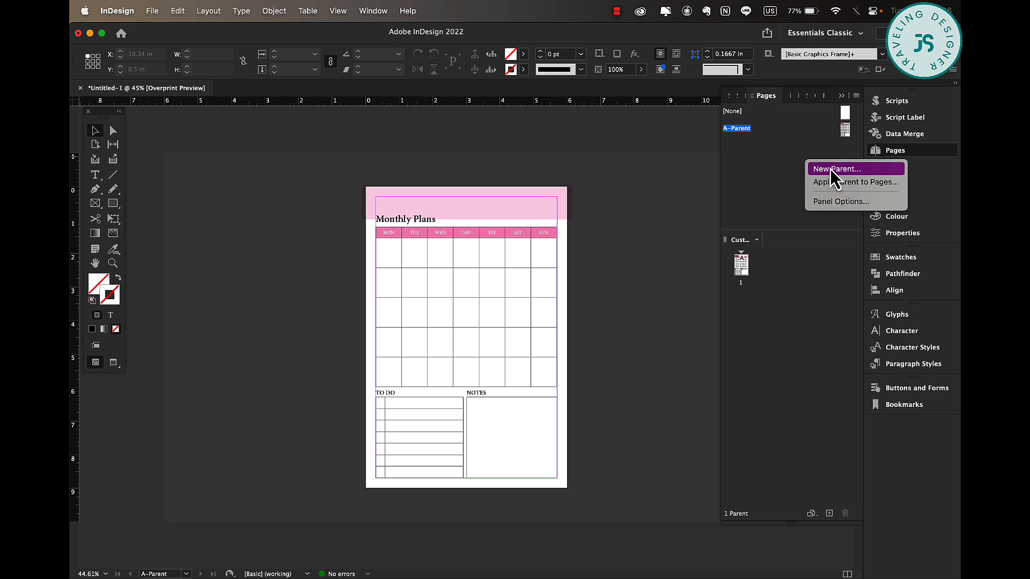
{"action": "left_click", "coordinate": [859, 168]}
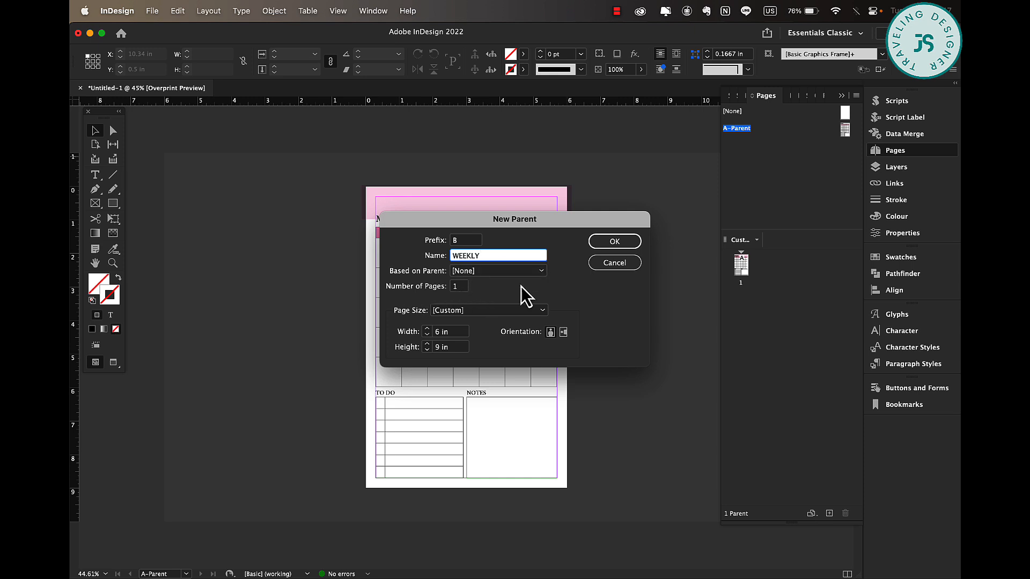
{"action": "left_click", "coordinate": [615, 242]}
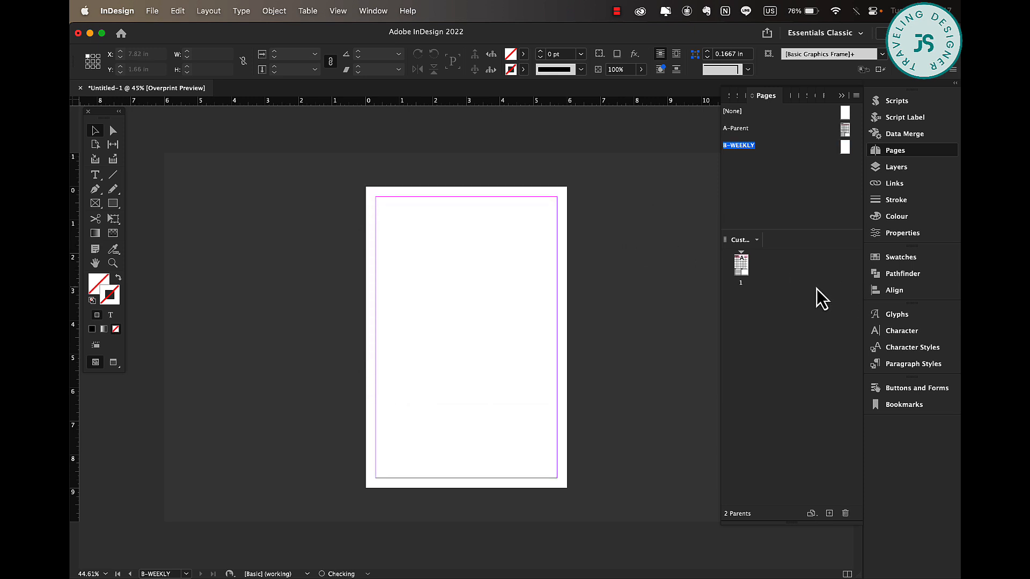
Copy the pink header, title and to-do table from A-Parent and paste them in place on the WEEKLY parent.
{"action": "scroll", "coordinate": [459, 266], "scroll_direction": "up", "scroll_amount": 3}
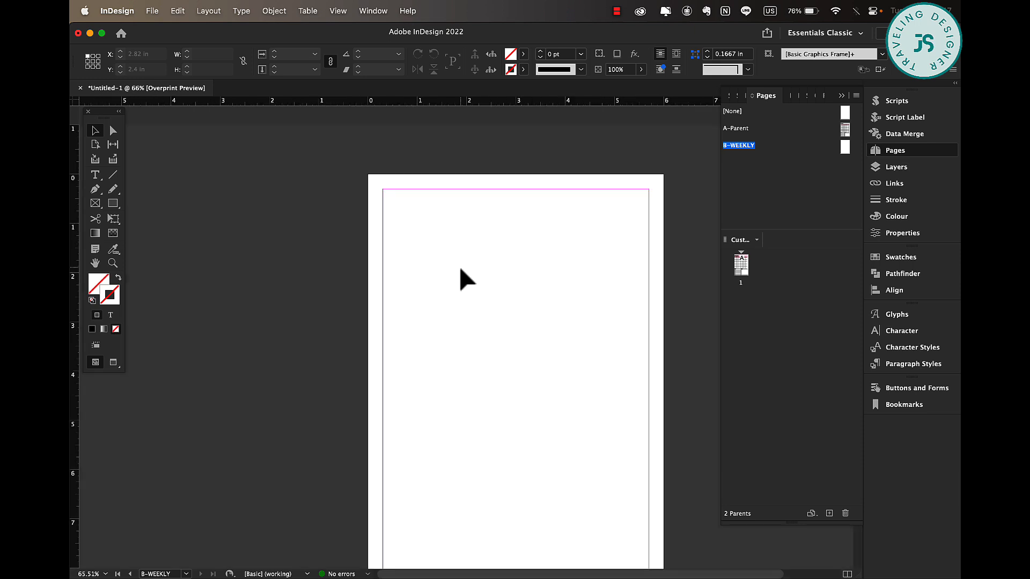
{"action": "scroll", "coordinate": [459, 266], "scroll_direction": "down", "scroll_amount": 3}
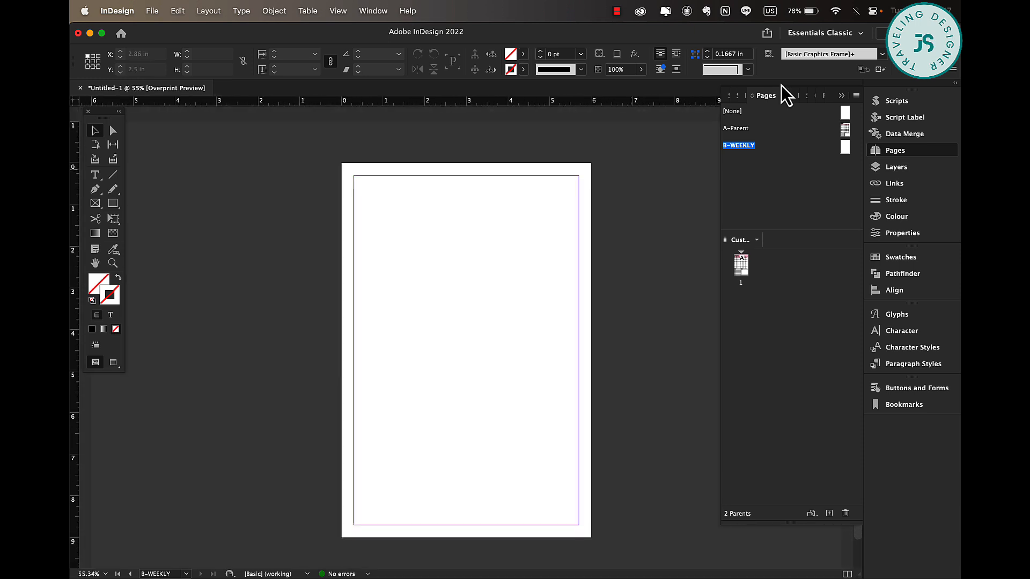
{"action": "double_click", "coordinate": [845, 149]}
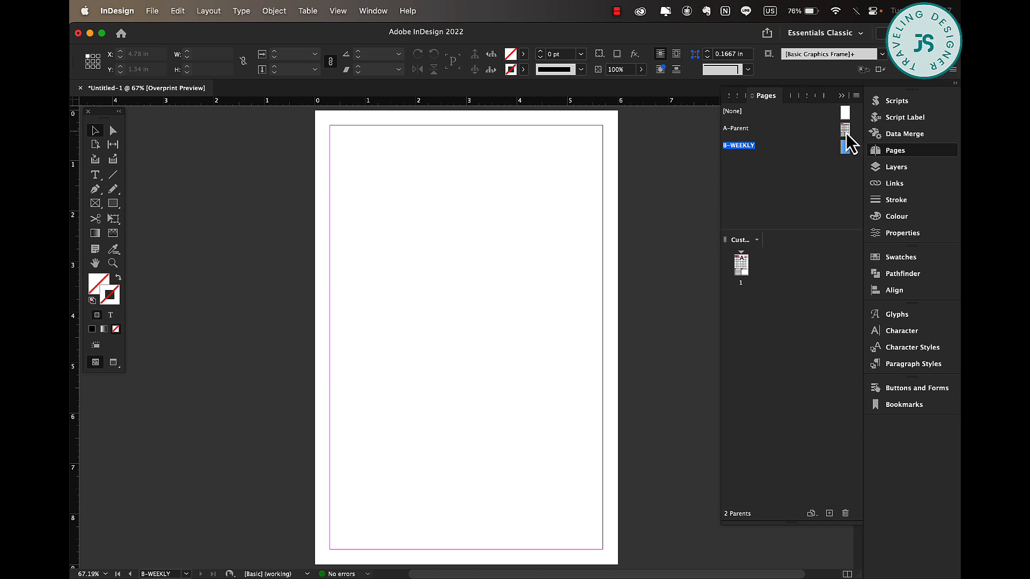
{"action": "double_click", "coordinate": [846, 130]}
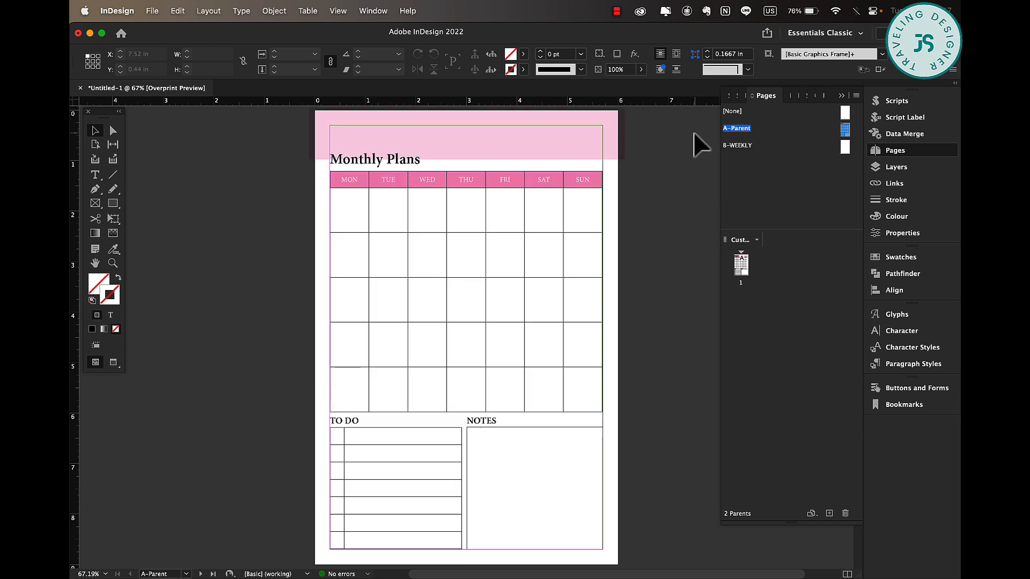
{"action": "left_click_drag", "start_coordinate": [695, 133], "coordinate": [329, 161]}
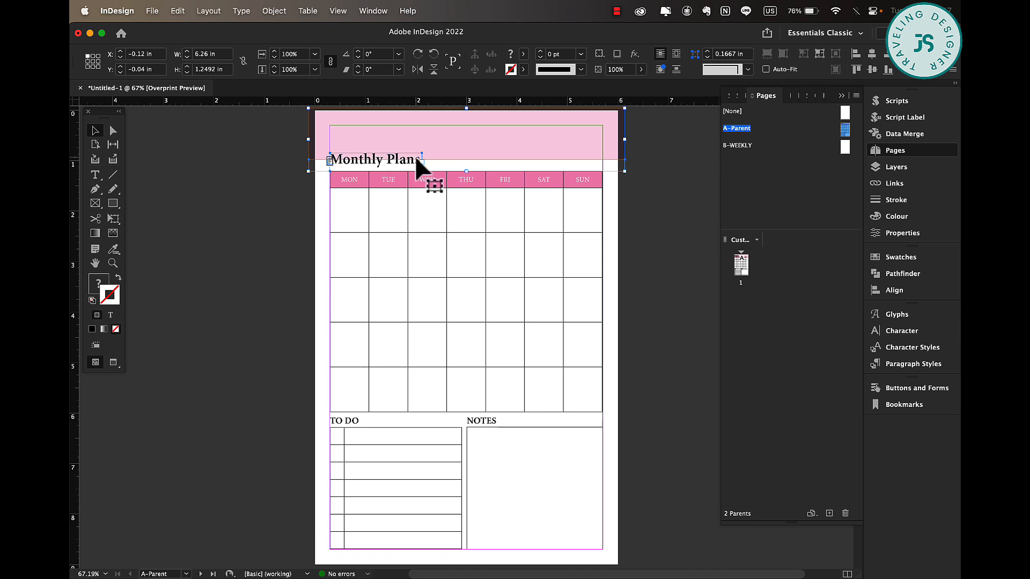
{"action": "left_click", "coordinate": [382, 436], "text": "shift"}
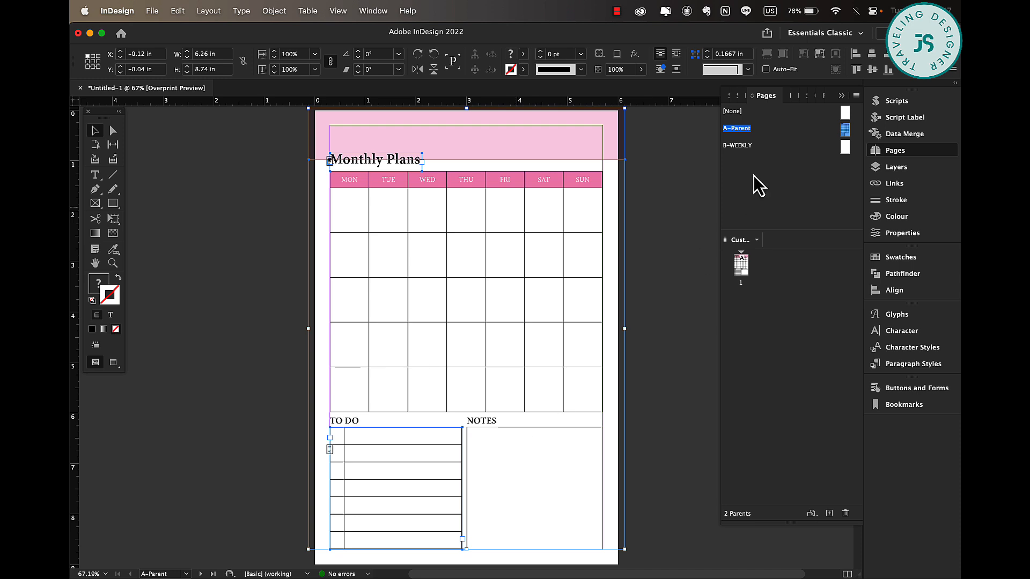
{"action": "double_click", "coordinate": [845, 156]}
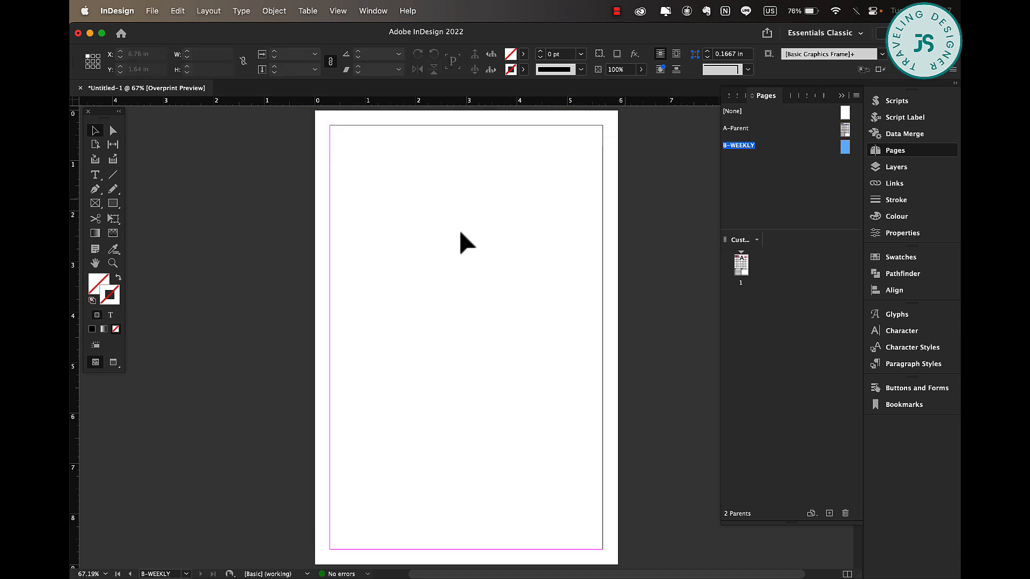
{"action": "right_click", "coordinate": [412, 235]}
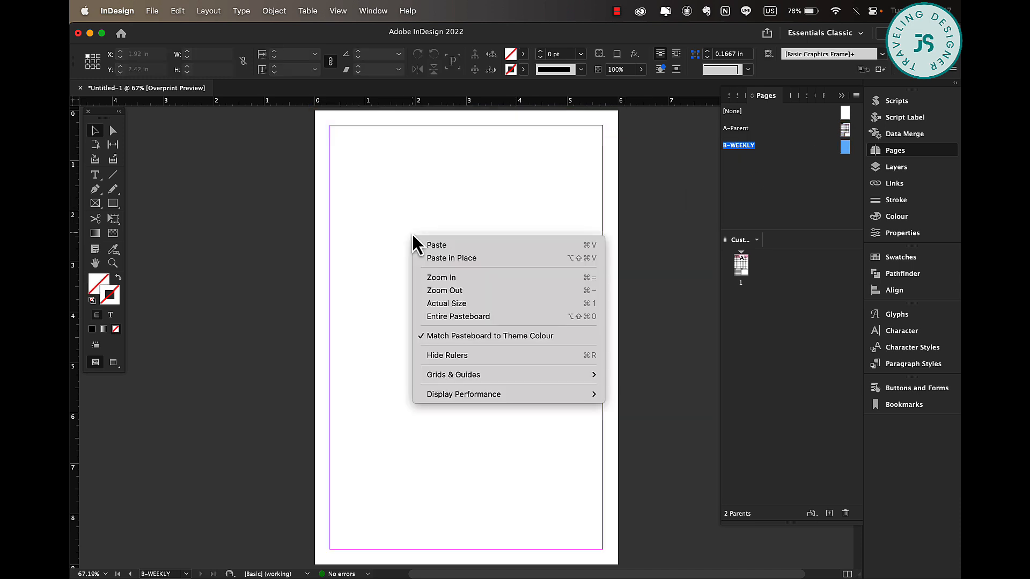
{"action": "left_click", "coordinate": [459, 260]}
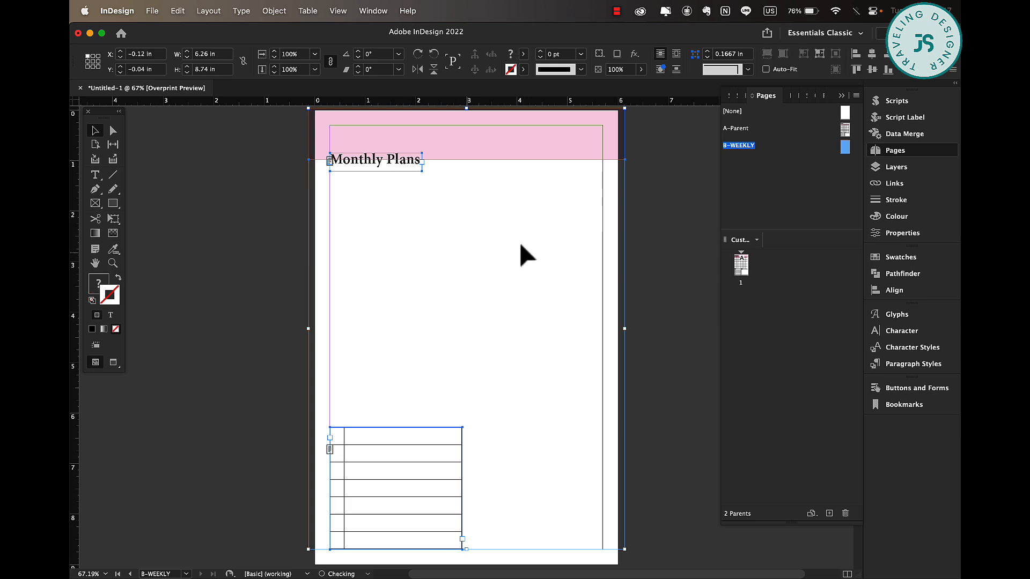
Change the pasted title text to "Weekly Plans".
{"action": "left_click", "coordinate": [713, 246]}
{"action": "left_click", "coordinate": [344, 150]}
{"action": "left_click", "coordinate": [343, 156]}
{"action": "double_click", "coordinate": [368, 158]}
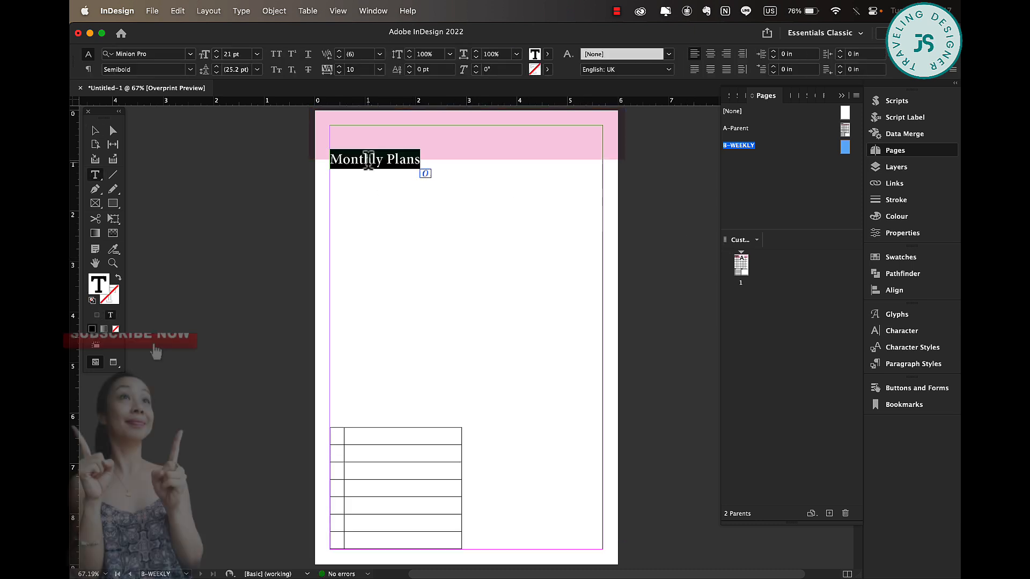
{"action": "type", "text": "WEEKL"}
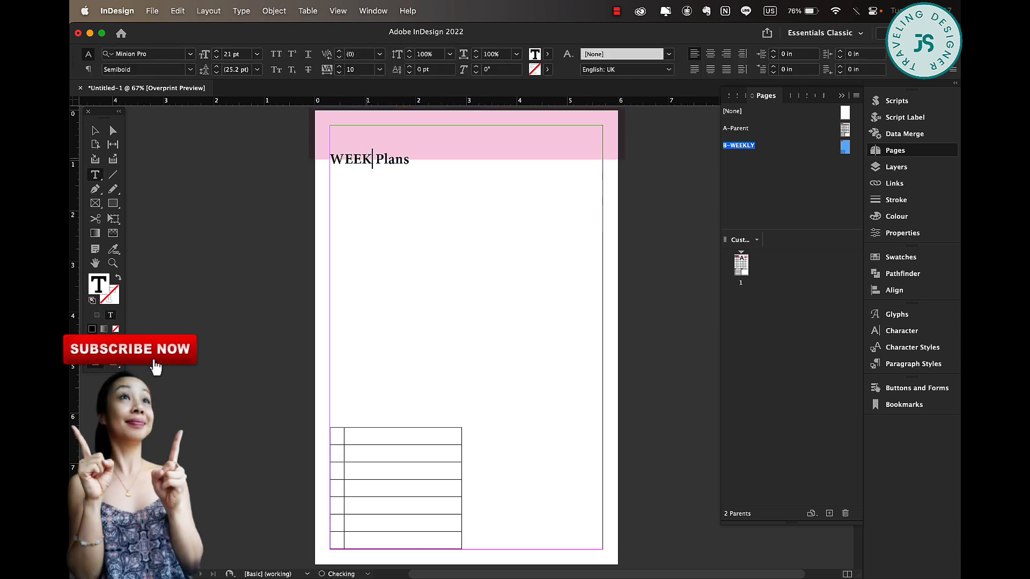
{"action": "type", "text": "Y"}
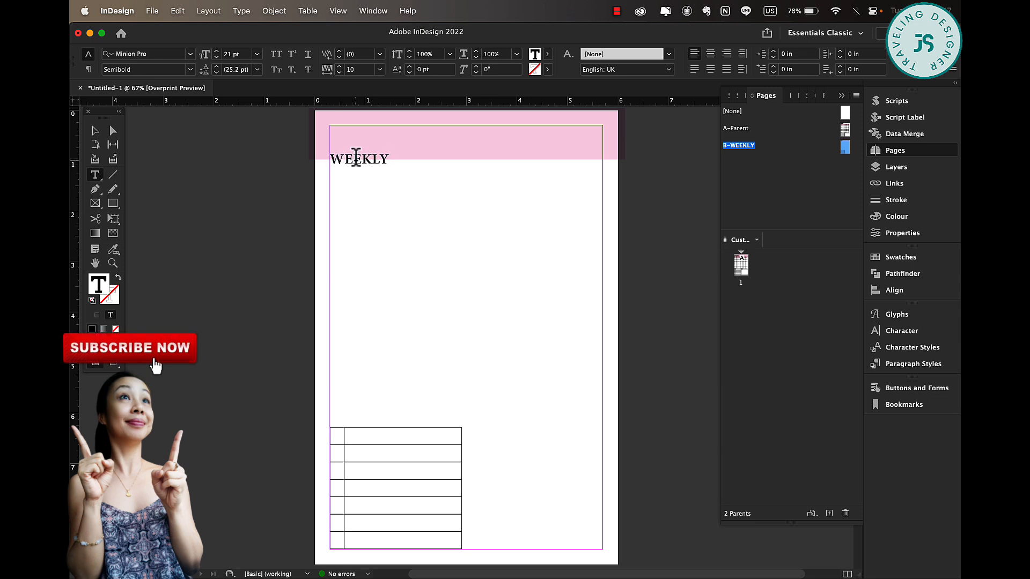
{"action": "double_click", "coordinate": [359, 159]}
{"action": "type", "text": "Weekly Plans"}
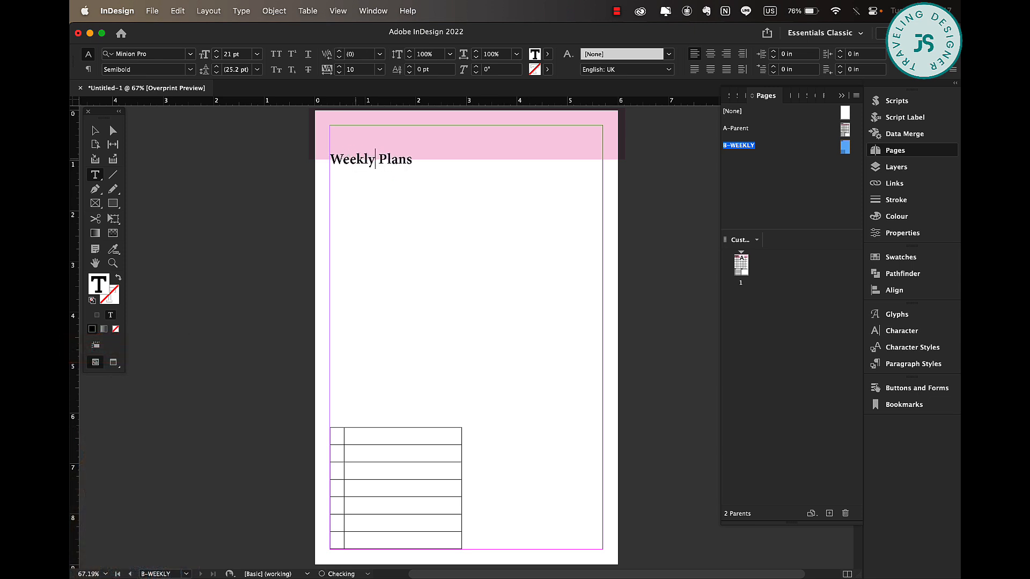
{"action": "key", "text": "Escape"}
Copy the TO DO heading from A-Parent and paste it in place on the WEEKLY parent.
{"action": "left_click", "coordinate": [397, 465]}
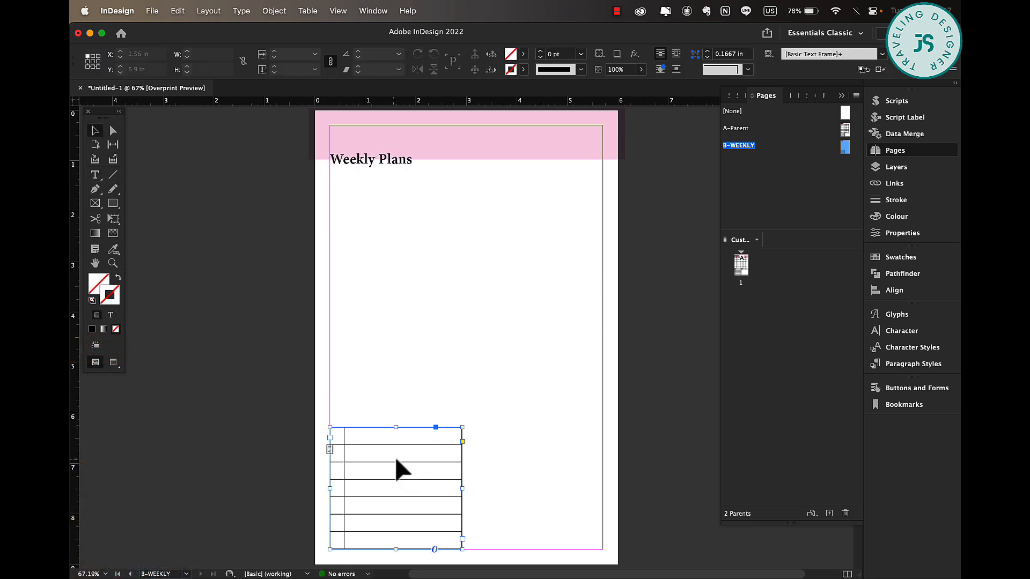
{"action": "double_click", "coordinate": [845, 130]}
{"action": "left_click", "coordinate": [349, 421]}
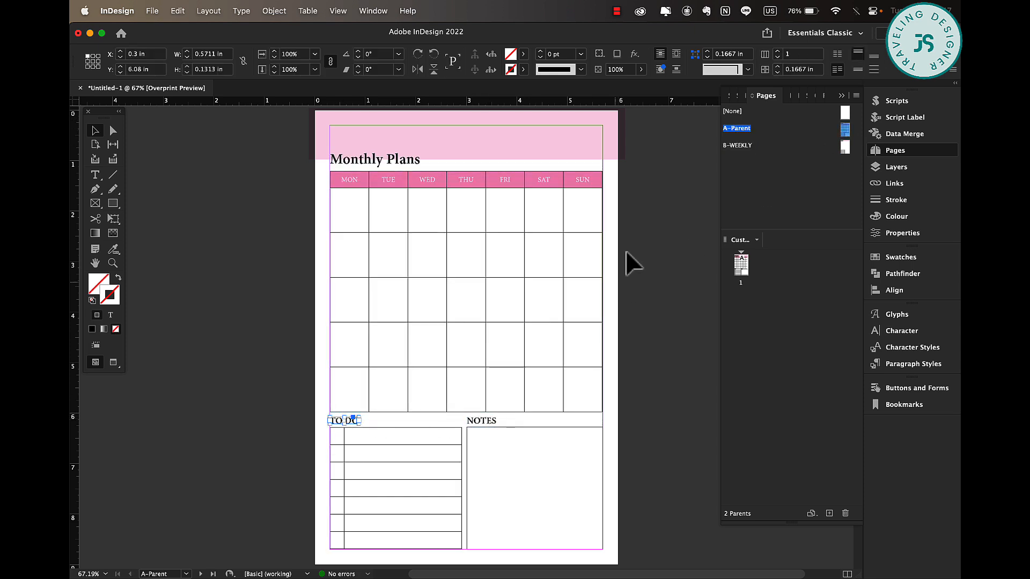
{"action": "double_click", "coordinate": [846, 149]}
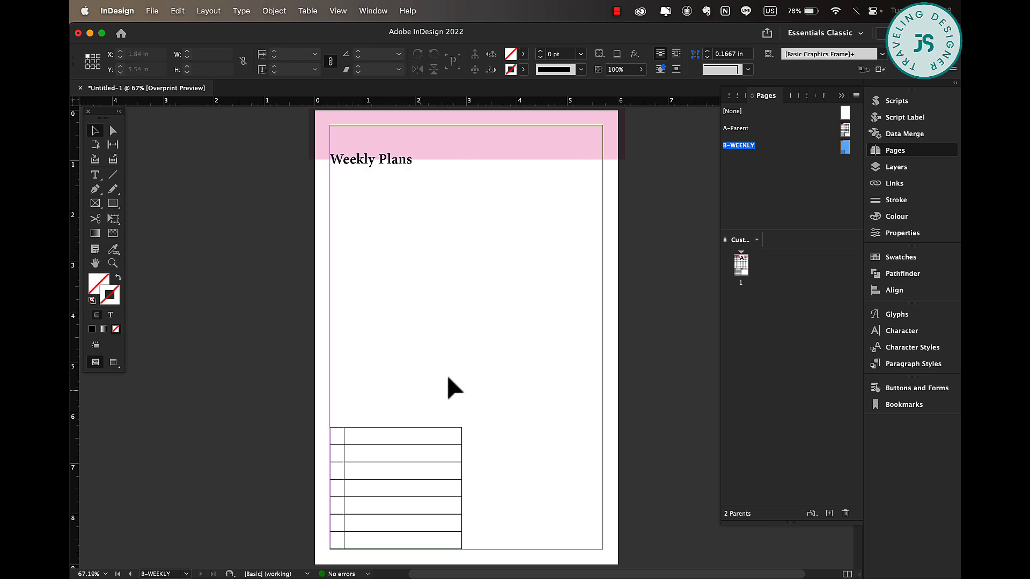
{"action": "right_click", "coordinate": [448, 378]}
{"action": "left_click", "coordinate": [506, 407]}
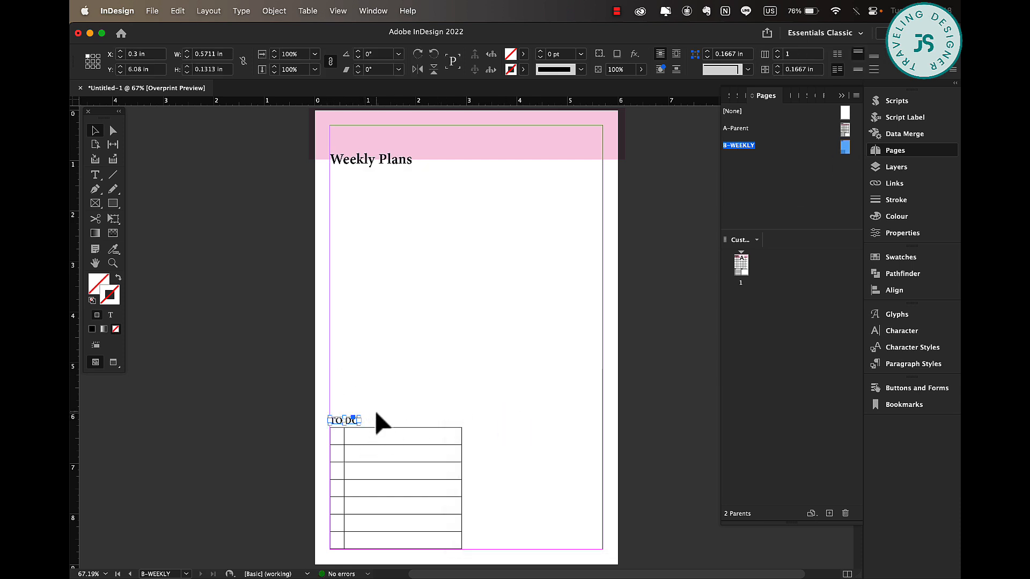
Duplicate the TO DO heading and to-do table to the right half of the page.
{"action": "left_click", "coordinate": [346, 452], "text": "shift"}
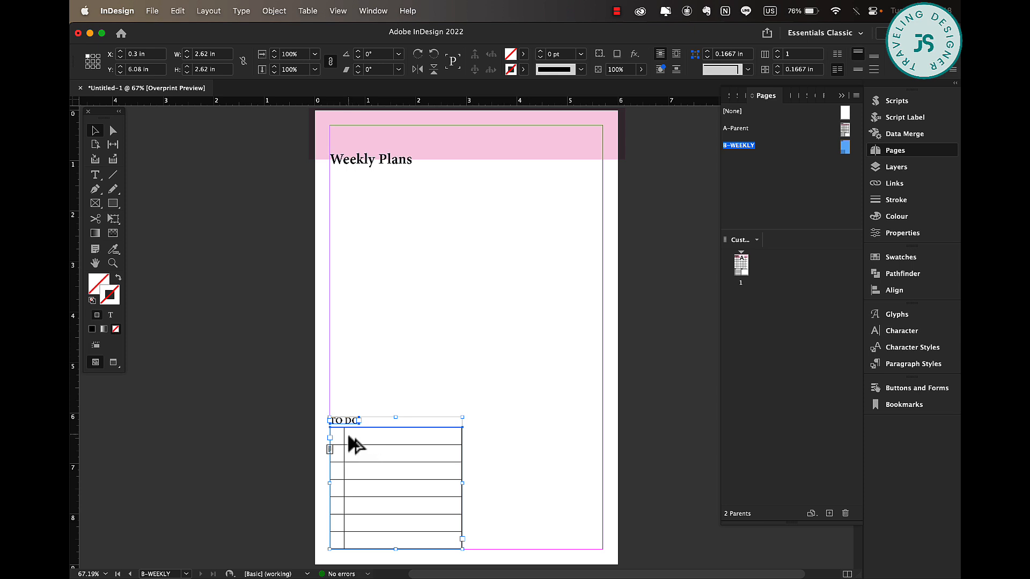
{"action": "left_click_drag", "start_coordinate": [345, 449], "coordinate": [548, 424]}
{"action": "left_click", "coordinate": [485, 420]}
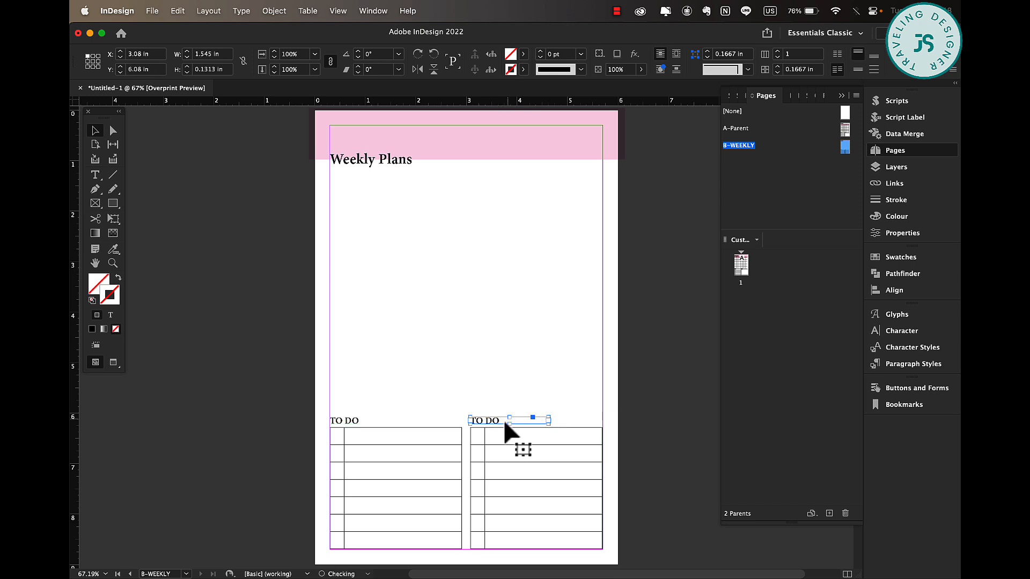
Rename the duplicated heading to "APPOINTMENTS".
{"action": "double_click", "coordinate": [499, 419]}
{"action": "triple_click", "coordinate": [500, 418]}
{"action": "type", "text": "APPOINTMENTS"}
{"action": "key", "text": "Escape"}
{"action": "left_click", "coordinate": [445, 273]}
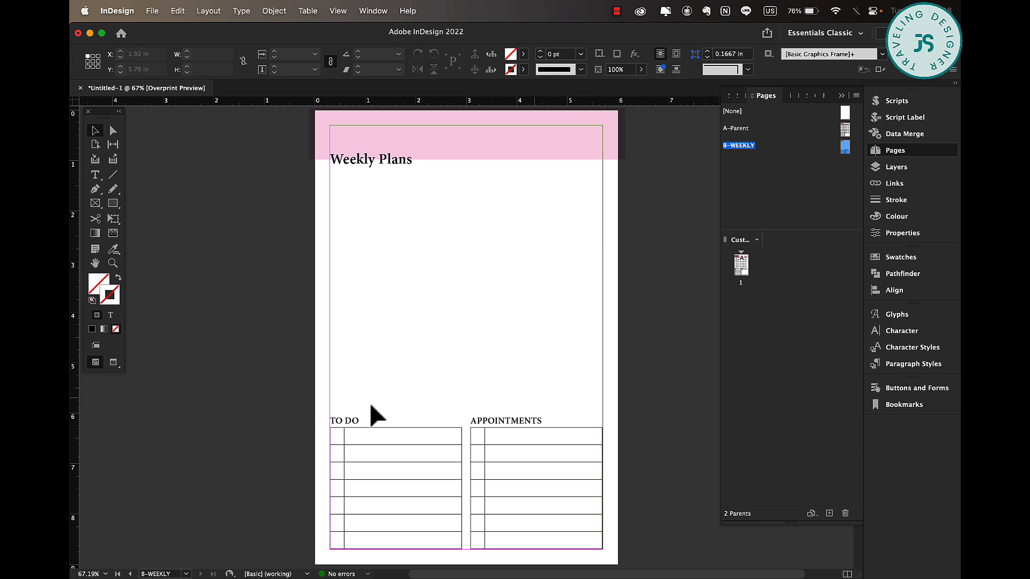
Create a 7-row, 4-column table and draw it below the Weekly Plans title across the page width.
{"action": "left_click", "coordinate": [311, 14]}
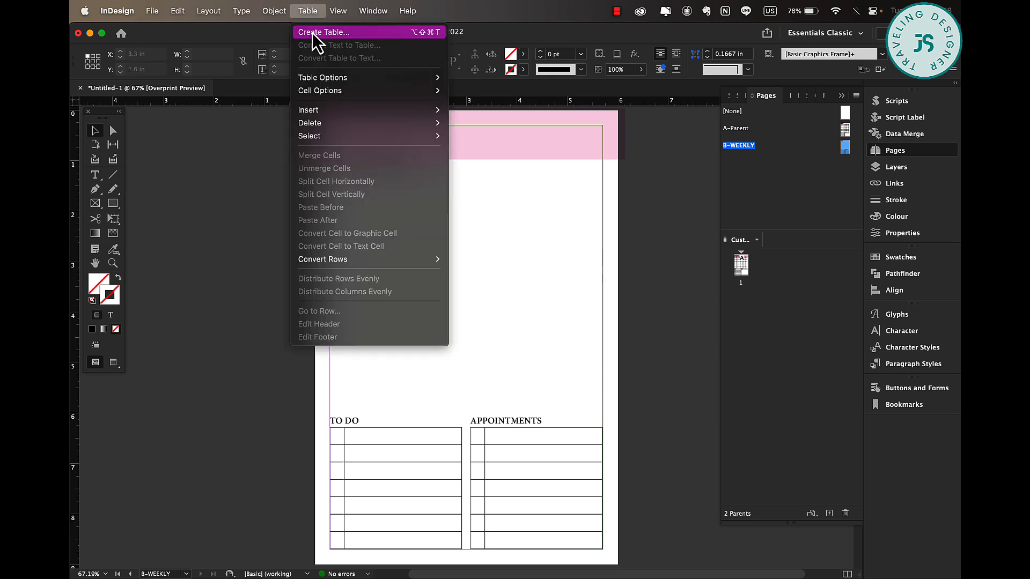
{"action": "left_click", "coordinate": [313, 34]}
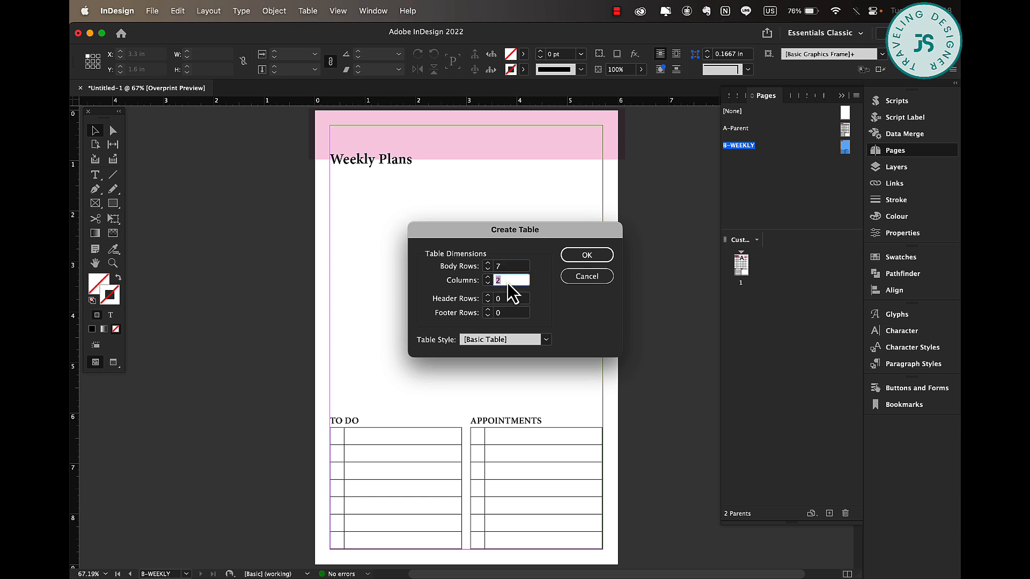
{"action": "type", "text": "4"}
{"action": "key", "text": "Return"}
{"action": "left_click_drag", "start_coordinate": [330, 182], "coordinate": [602, 278]}
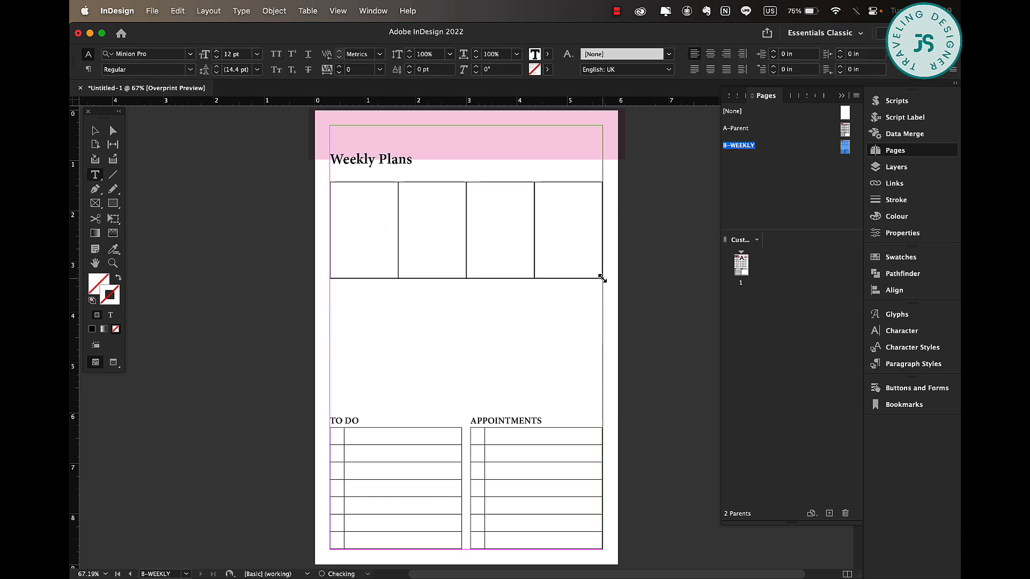
Select all cells of the new weekly table and set their stroke weight to 0.5 pt.
{"action": "left_click_drag", "start_coordinate": [359, 213], "coordinate": [594, 225]}
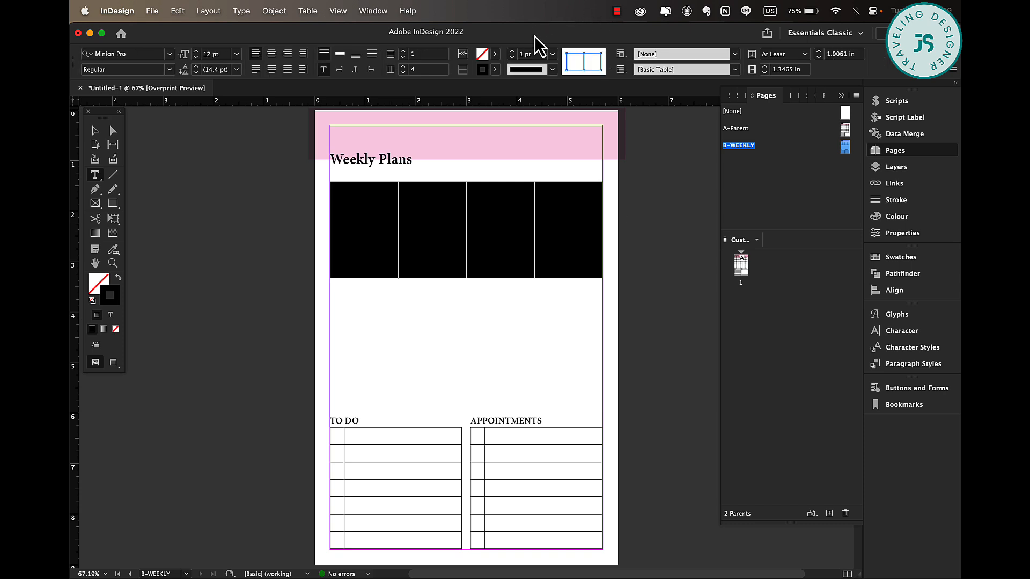
{"action": "left_click", "coordinate": [552, 53]}
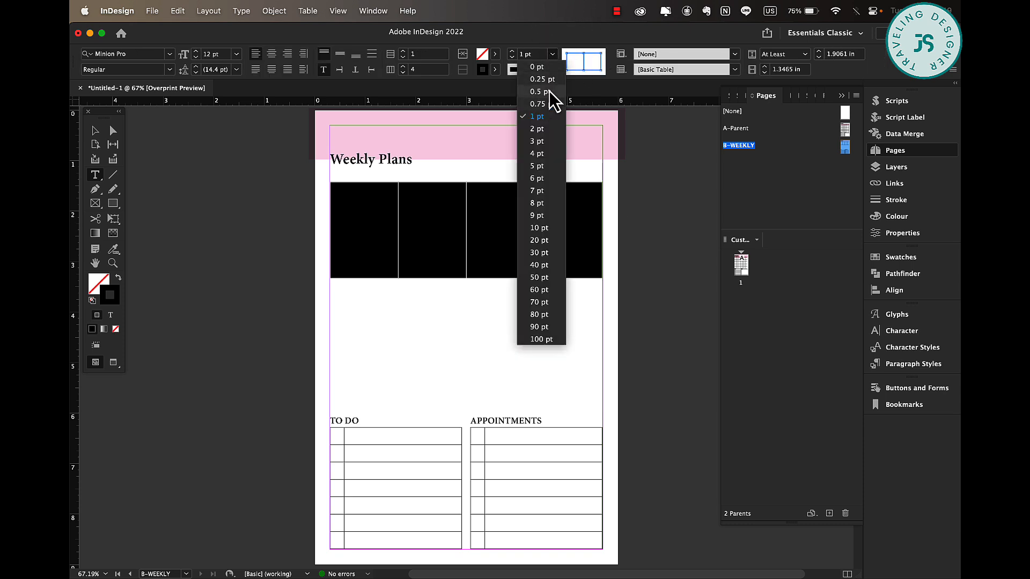
{"action": "left_click", "coordinate": [546, 101]}
{"action": "left_click", "coordinate": [96, 130]}
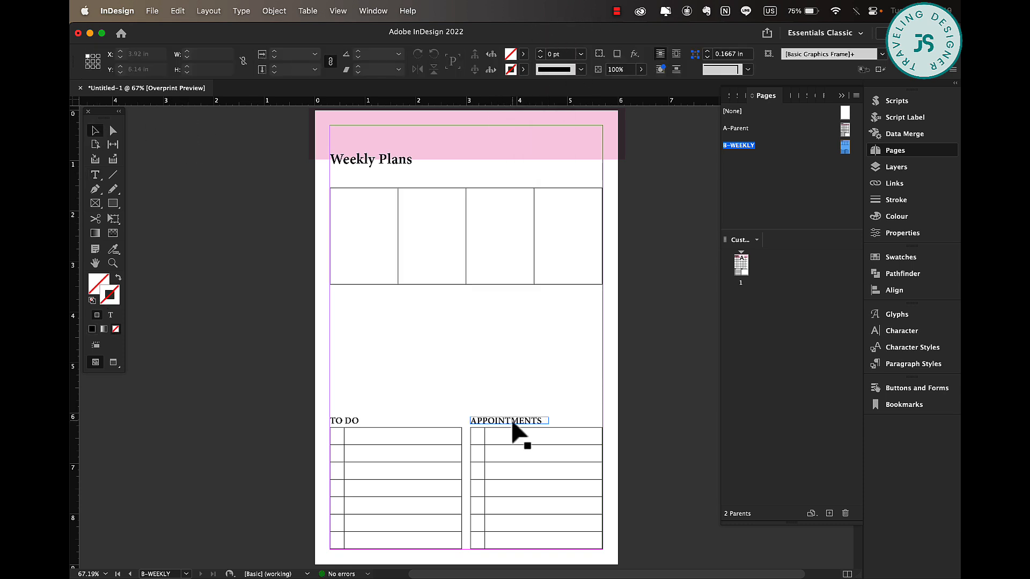
Duplicate the TO DO heading above the first column of the weekly table, center it and rename it MONDAY.
{"action": "left_click_drag", "start_coordinate": [352, 423], "coordinate": [398, 180]}
{"action": "triple_click", "coordinate": [364, 183]}
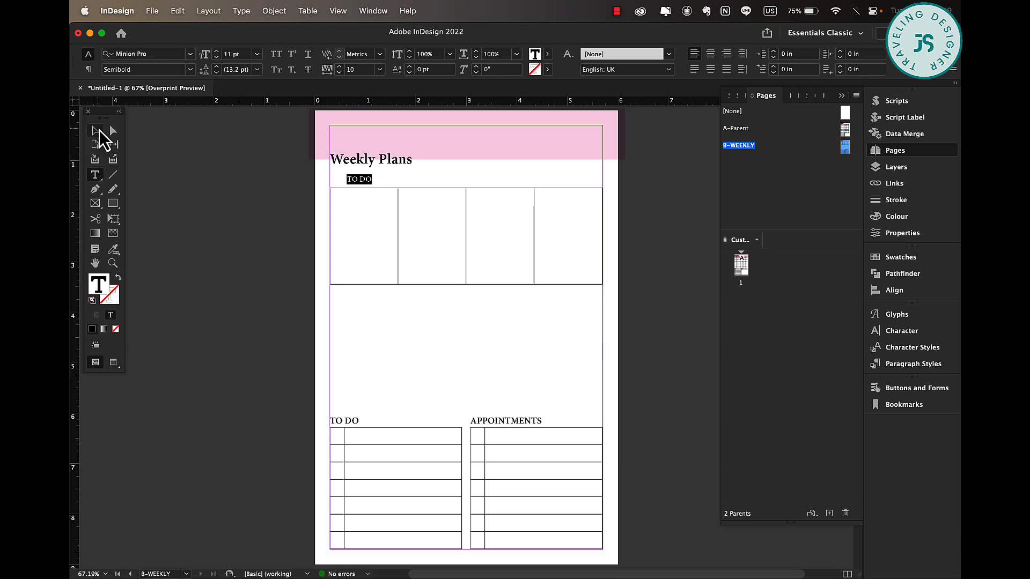
{"action": "left_click", "coordinate": [711, 53]}
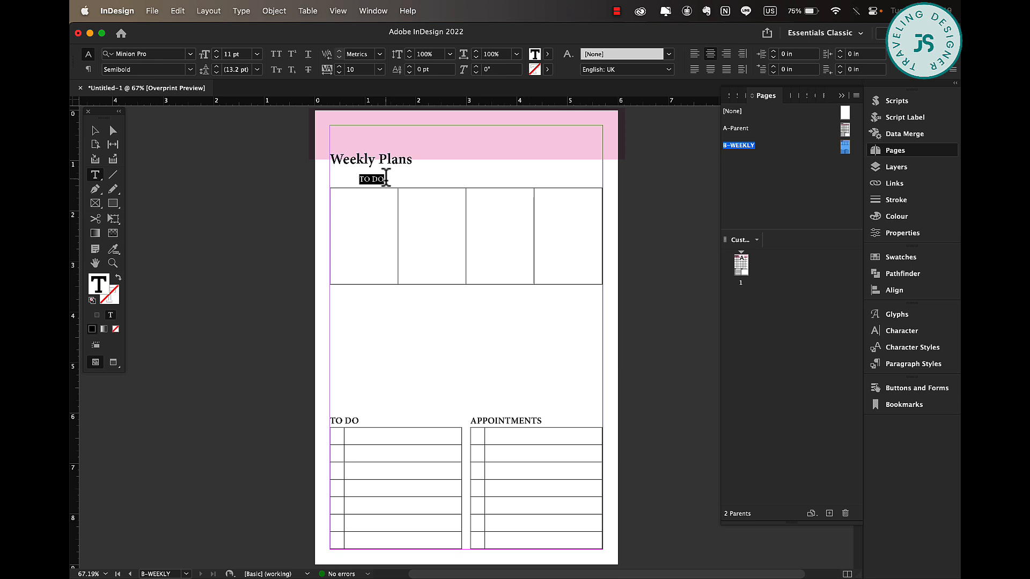
{"action": "type", "text": "MONDAY"}
{"action": "left_click", "coordinate": [95, 130]}
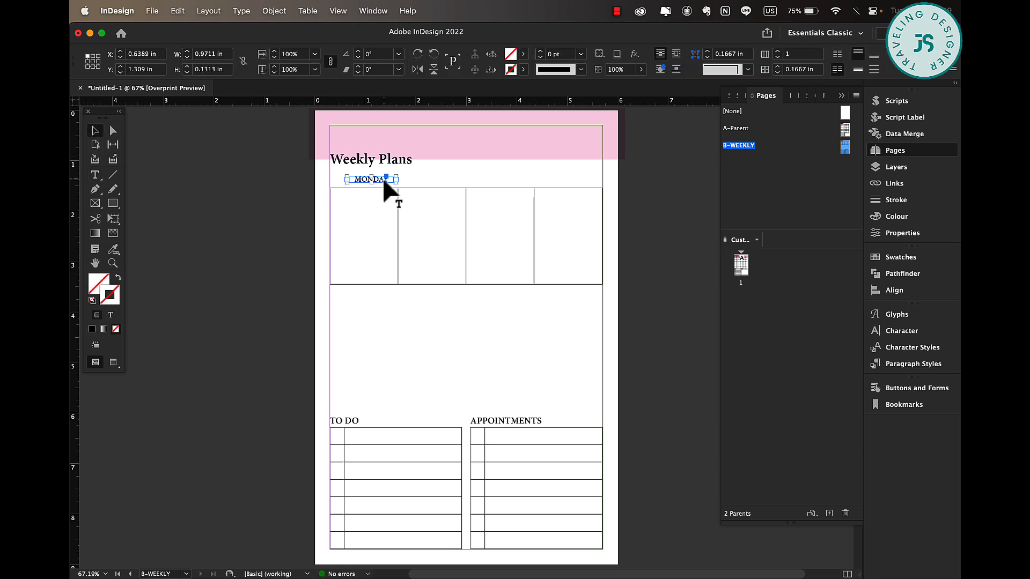
Copy the MONDAY label over the other three columns and relabel the last two WEDNESDAY and THURSDAY.
{"action": "left_click_drag", "start_coordinate": [385, 185], "coordinate": [445, 185]}
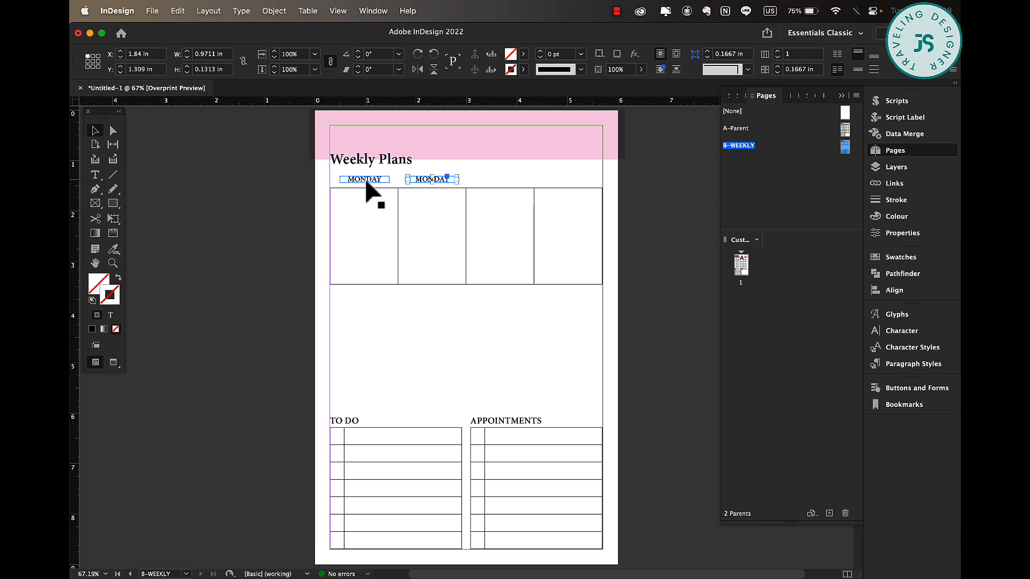
{"action": "left_click_drag", "start_coordinate": [366, 185], "coordinate": [511, 182]}
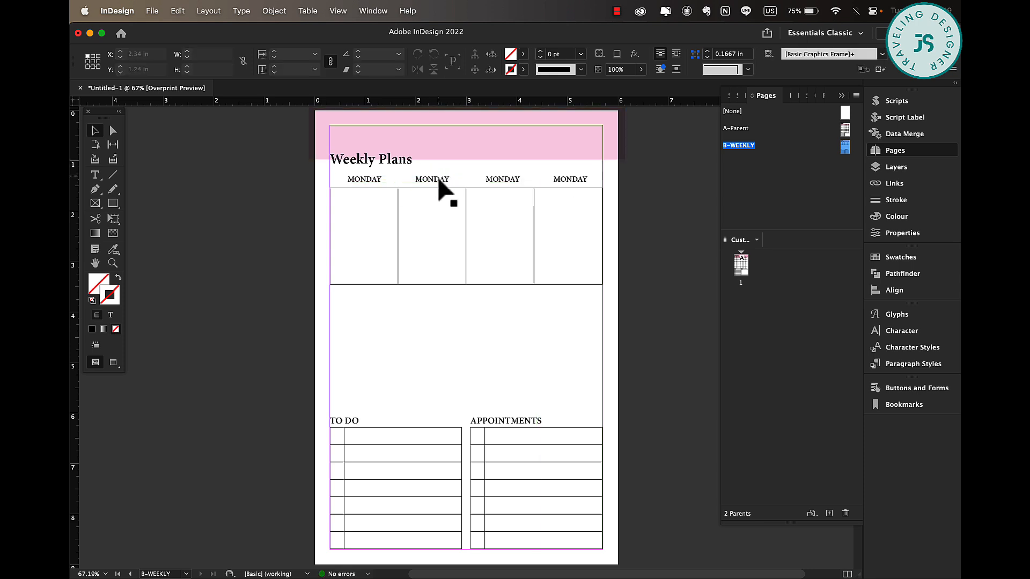
{"action": "double_click", "coordinate": [433, 178]}
{"action": "double_click", "coordinate": [432, 178]}
{"action": "type", "text": "TUE"}
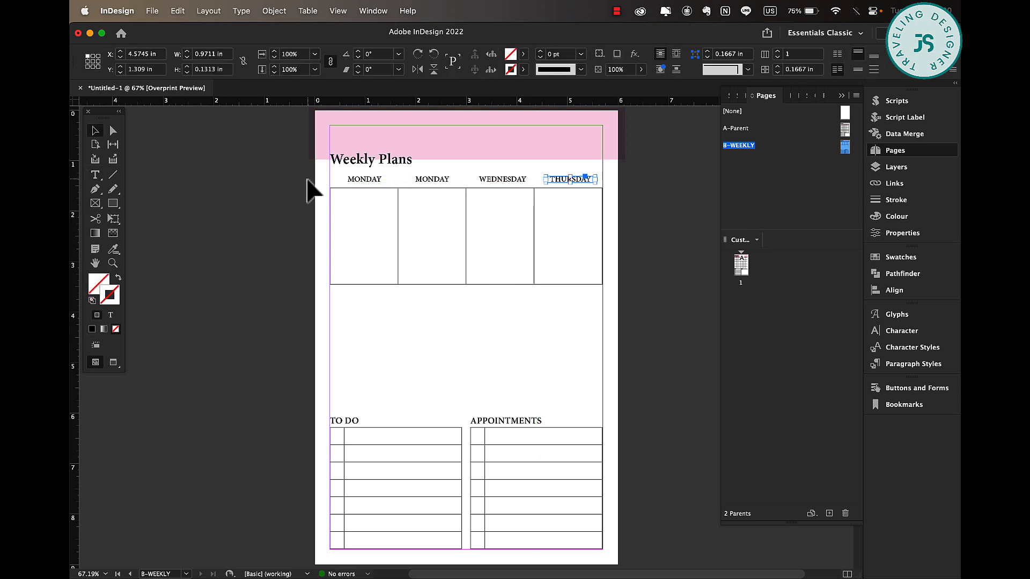
Duplicate the labelled weekly table and place the copy directly below it.
{"action": "left_click_drag", "start_coordinate": [311, 177], "coordinate": [636, 261]}
{"action": "left_click_drag", "start_coordinate": [358, 180], "coordinate": [359, 280]}
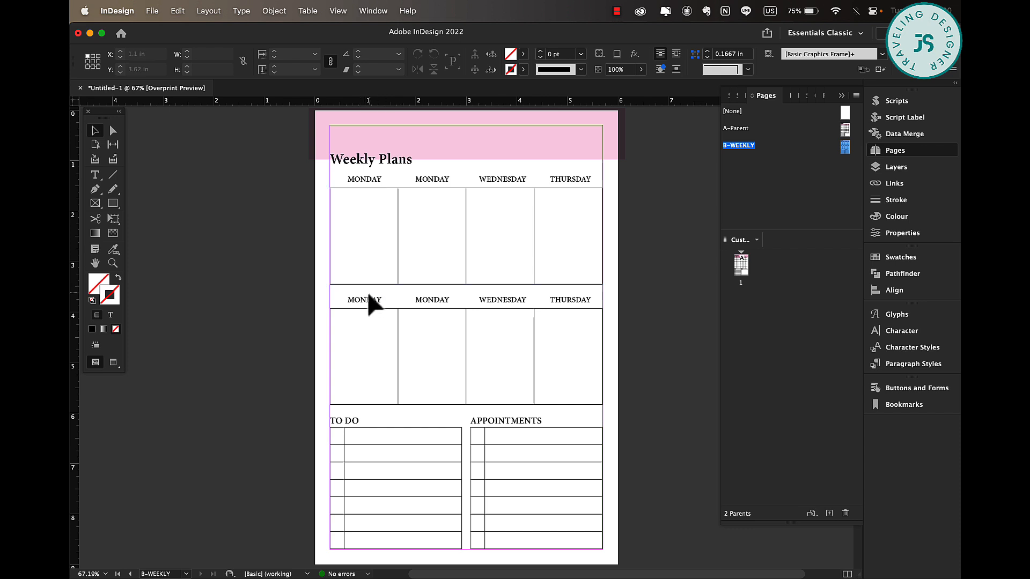
Rename the lower table's labels to FRIDAY, SATURDAY, SUNDAY and NOTES.
{"action": "double_click", "coordinate": [365, 299]}
{"action": "double_click", "coordinate": [366, 299]}
{"action": "type", "text": "FRIDAY"}
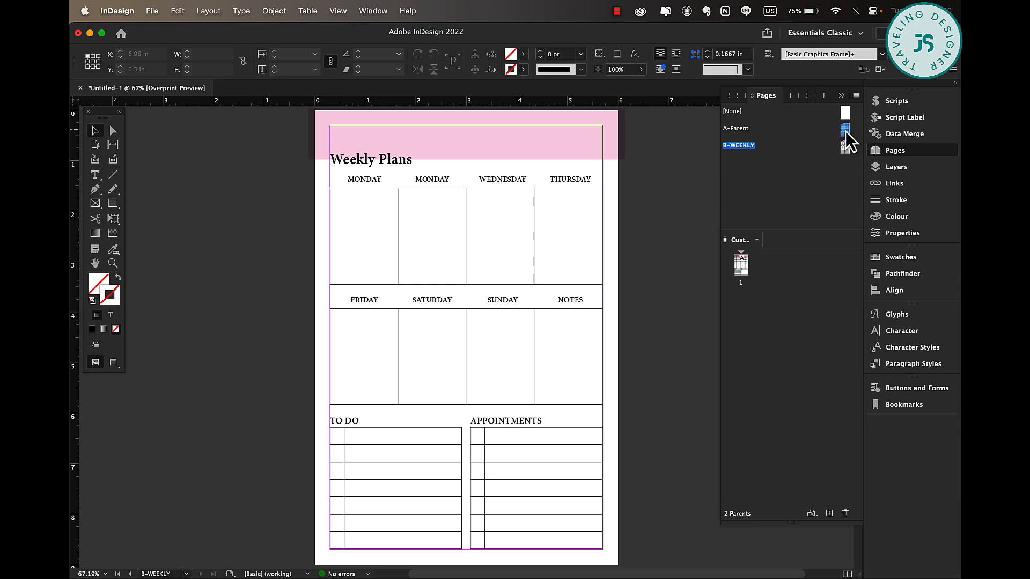
Duplicate the B-WEEKLY parent page as a new parent.
{"action": "double_click", "coordinate": [846, 131]}
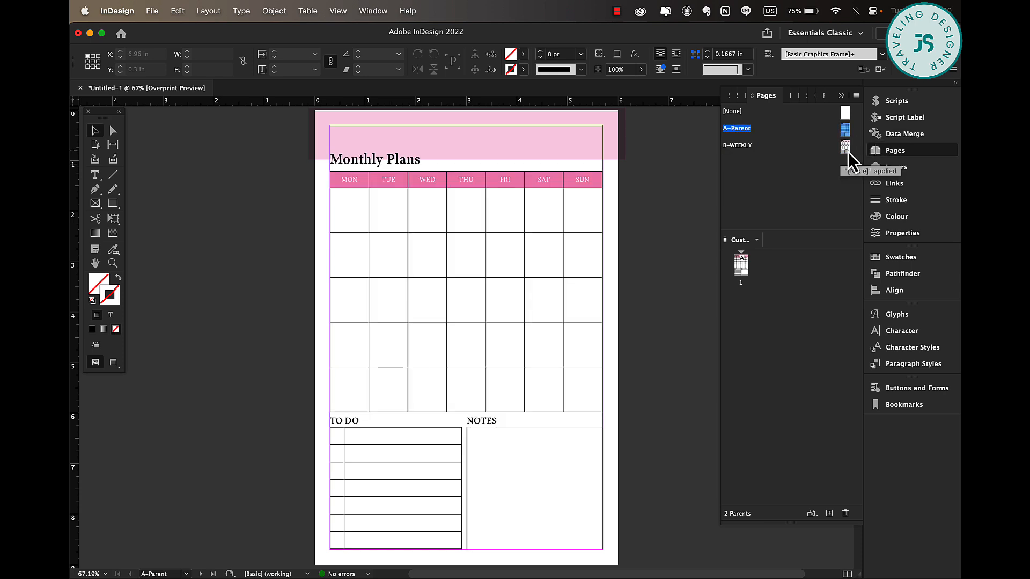
{"action": "double_click", "coordinate": [846, 149]}
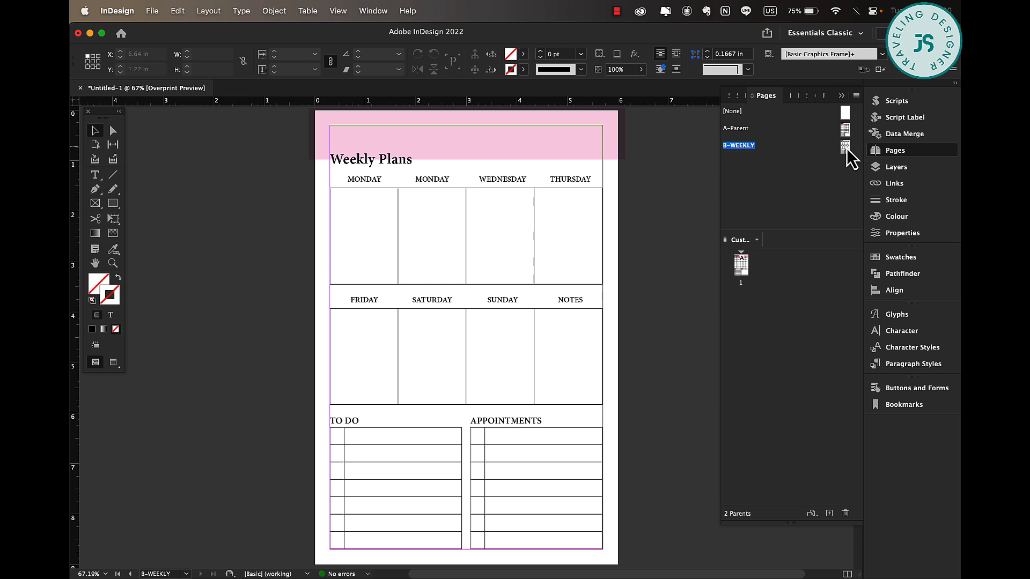
{"action": "right_click", "coordinate": [809, 191]}
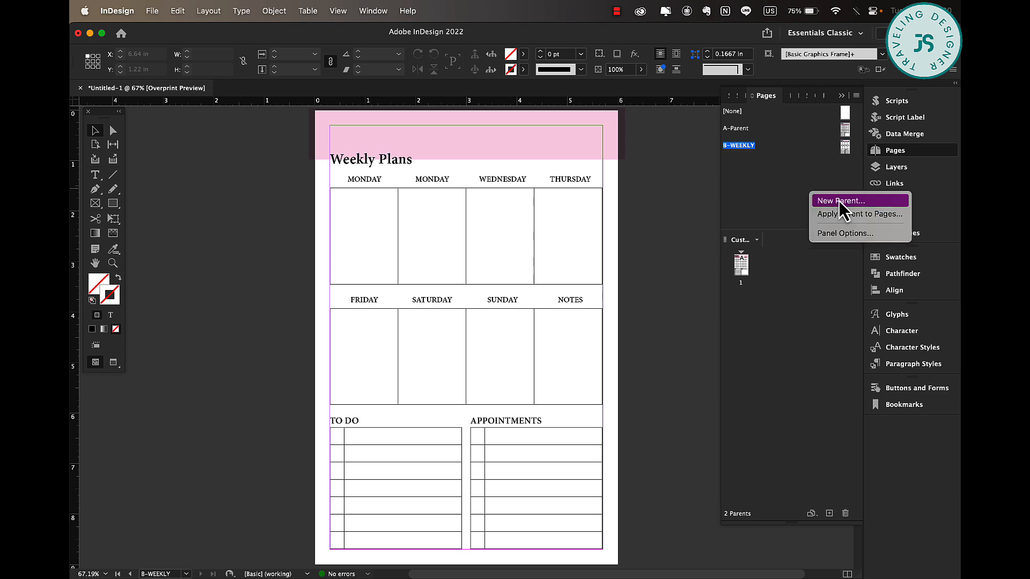
{"action": "left_click", "coordinate": [759, 192]}
{"action": "left_click_drag", "start_coordinate": [844, 150], "coordinate": [832, 523]}
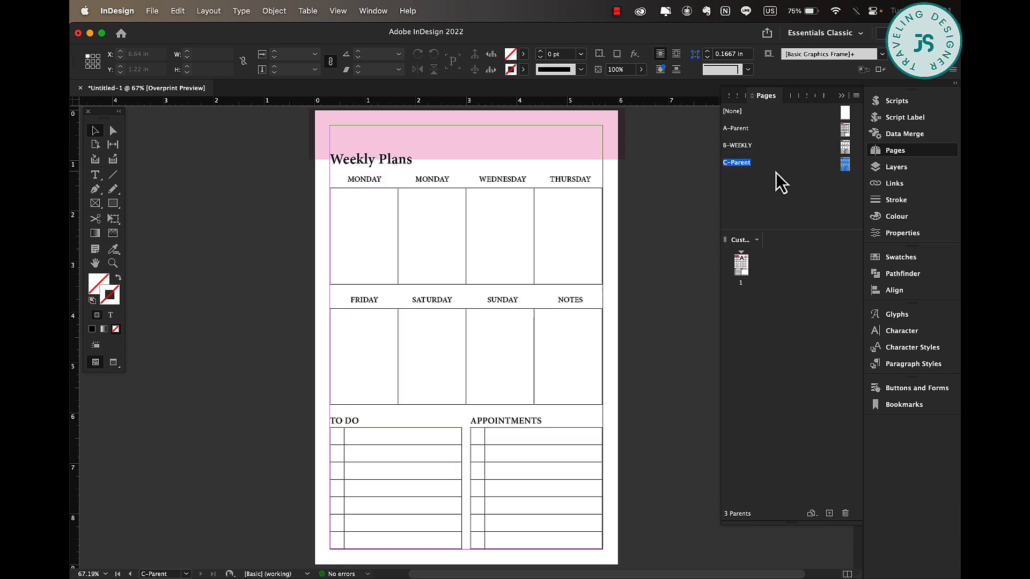
Rename the new C parent to Checklist in its parent options.
{"action": "right_click", "coordinate": [742, 166]}
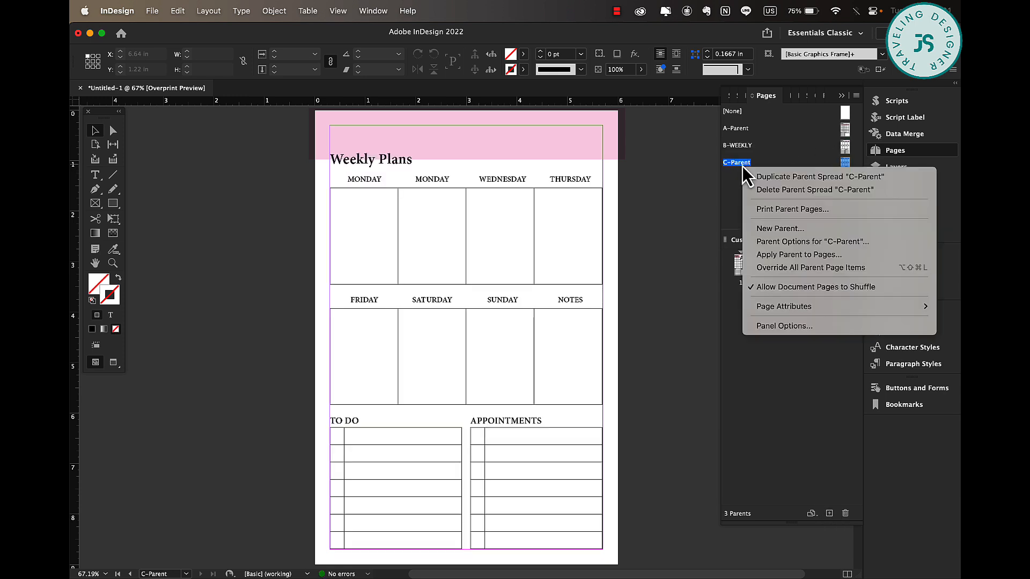
{"action": "left_click", "coordinate": [805, 227]}
{"action": "left_click", "coordinate": [481, 290]}
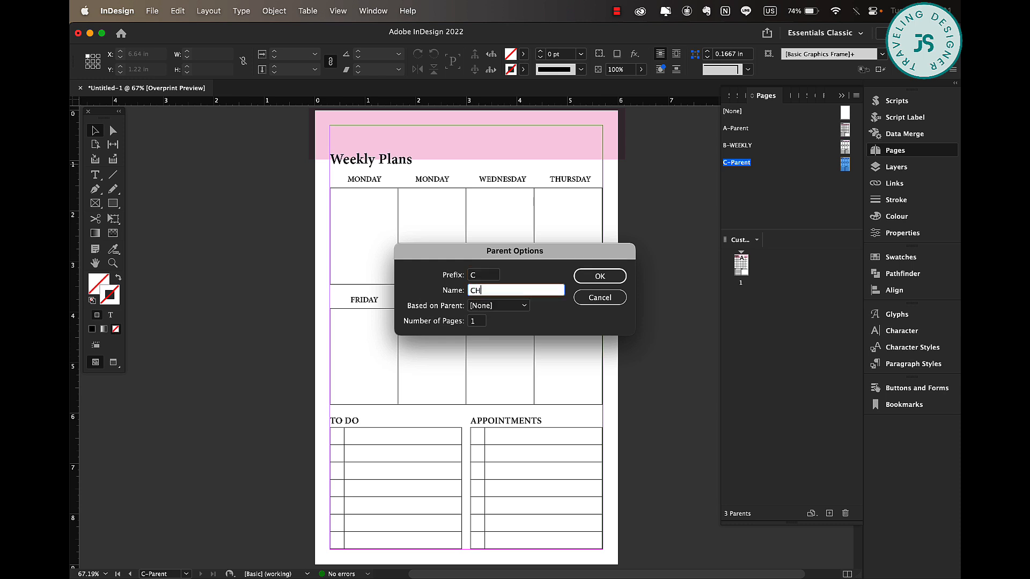
{"action": "type", "text": "Checklist"}
{"action": "left_click", "coordinate": [606, 275]}
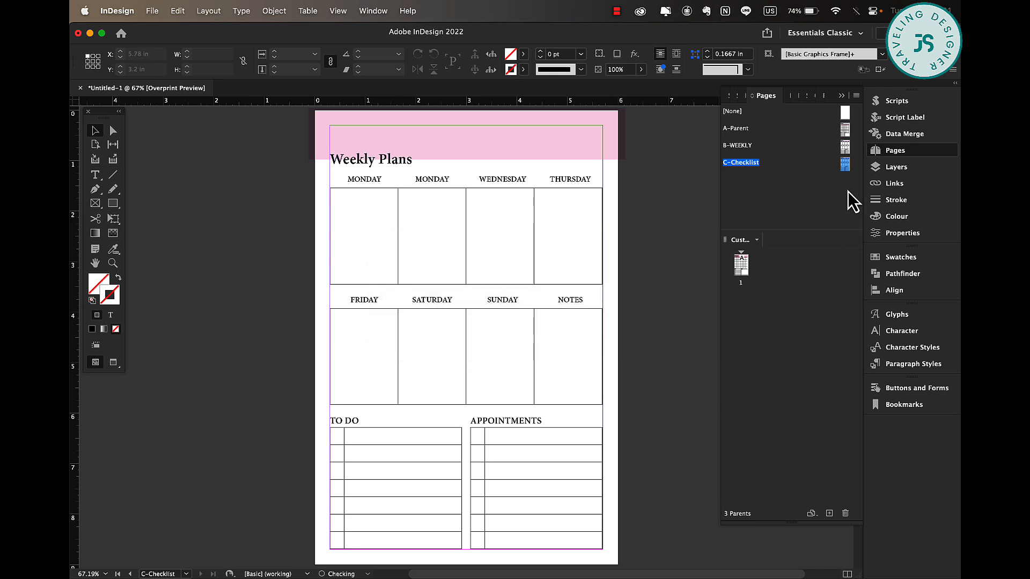
Change the page title text to Checklist.
{"action": "double_click", "coordinate": [361, 156]}
{"action": "key", "text": "super+a"}
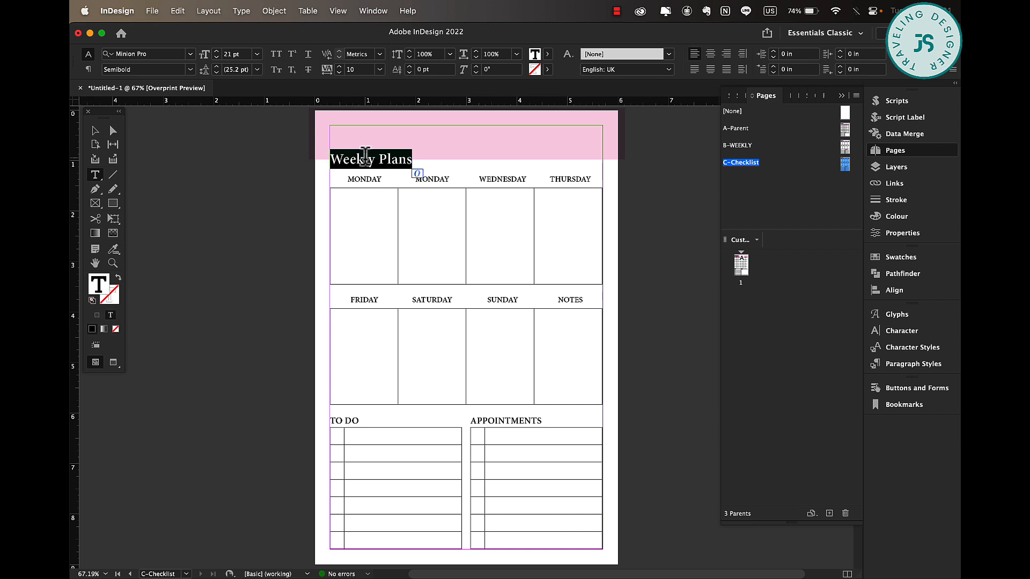
{"action": "type", "text": "Checklist"}
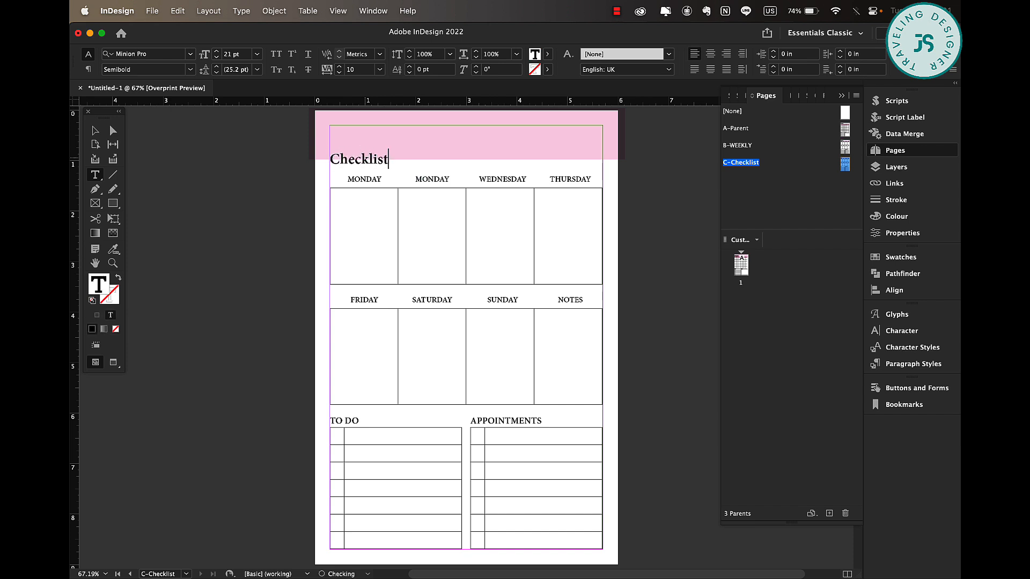
{"action": "left_click", "coordinate": [317, 203]}
Delete the weekly tables, day labels and section headings from the Checklist parent.
{"action": "left_click", "coordinate": [101, 130]}
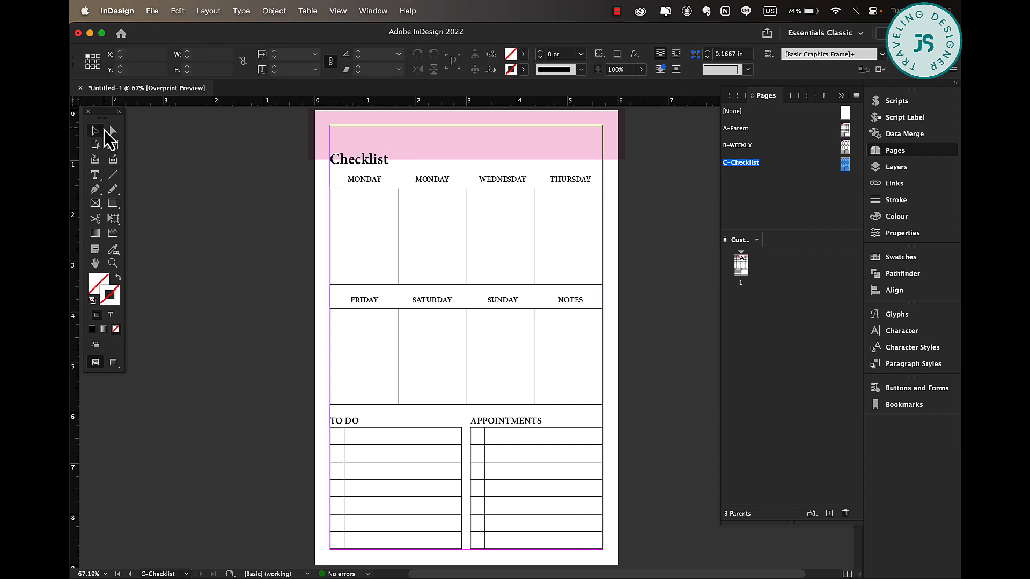
{"action": "left_click_drag", "start_coordinate": [311, 181], "coordinate": [660, 424]}
{"action": "key", "text": "Delete"}
Delete the checkbox column of the left table and widen the remaining column to the table's full width.
{"action": "key", "text": "t"}
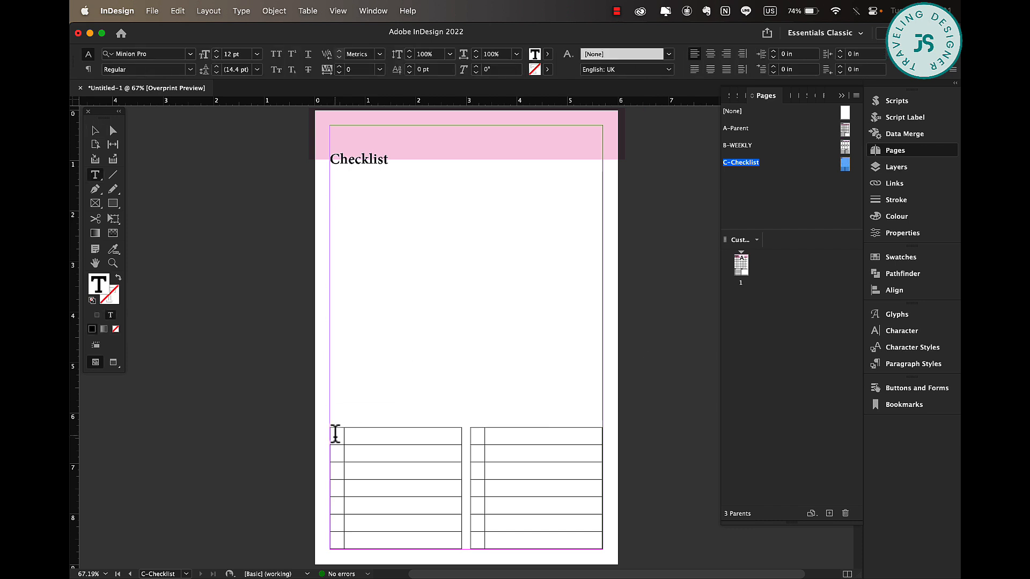
{"action": "left_click", "coordinate": [335, 424]}
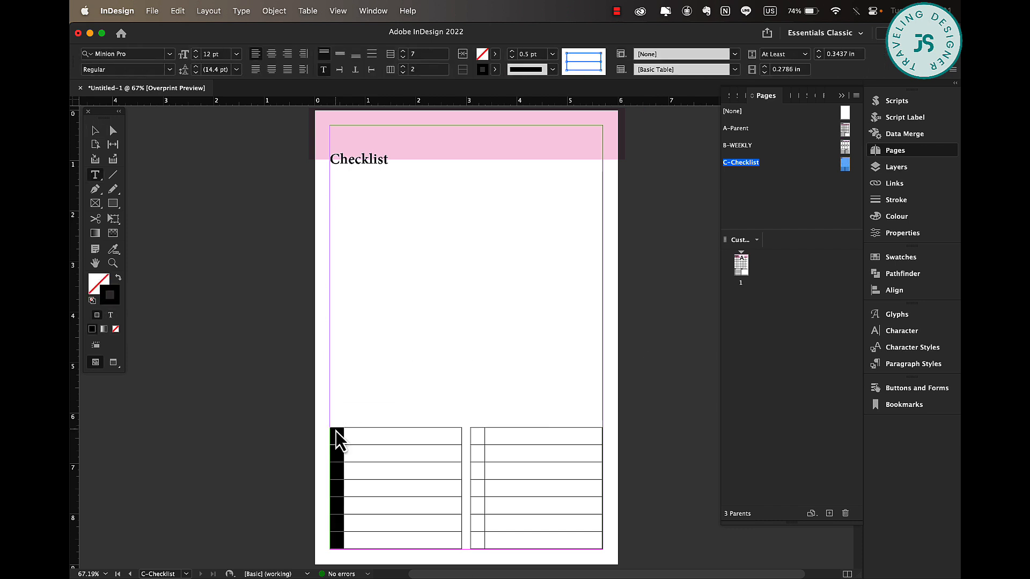
{"action": "right_click", "coordinate": [336, 437]}
{"action": "mouse_move", "coordinate": [406, 423]}
{"action": "left_click", "coordinate": [492, 419]}
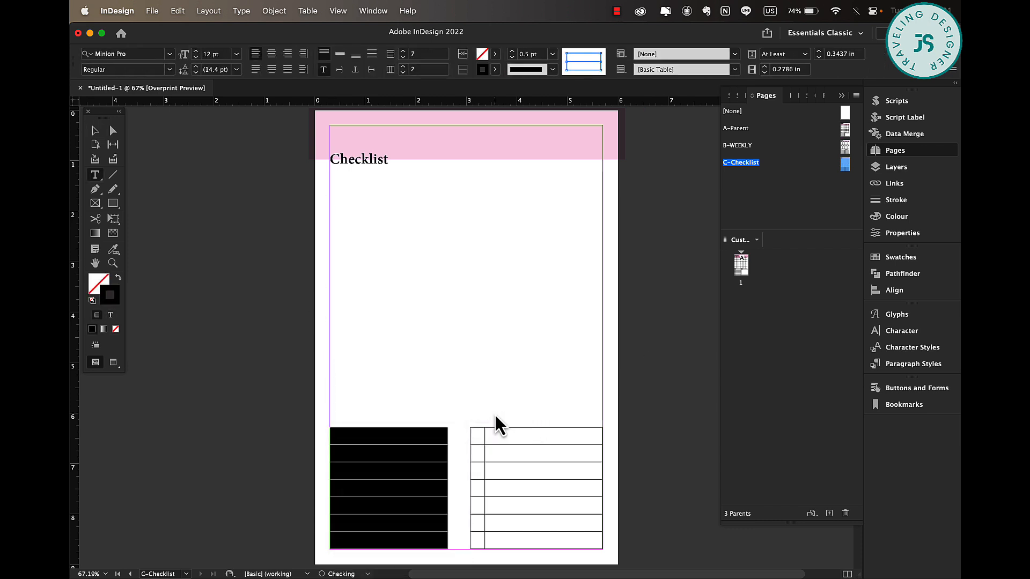
{"action": "left_click_drag", "start_coordinate": [448, 437], "coordinate": [462, 437]}
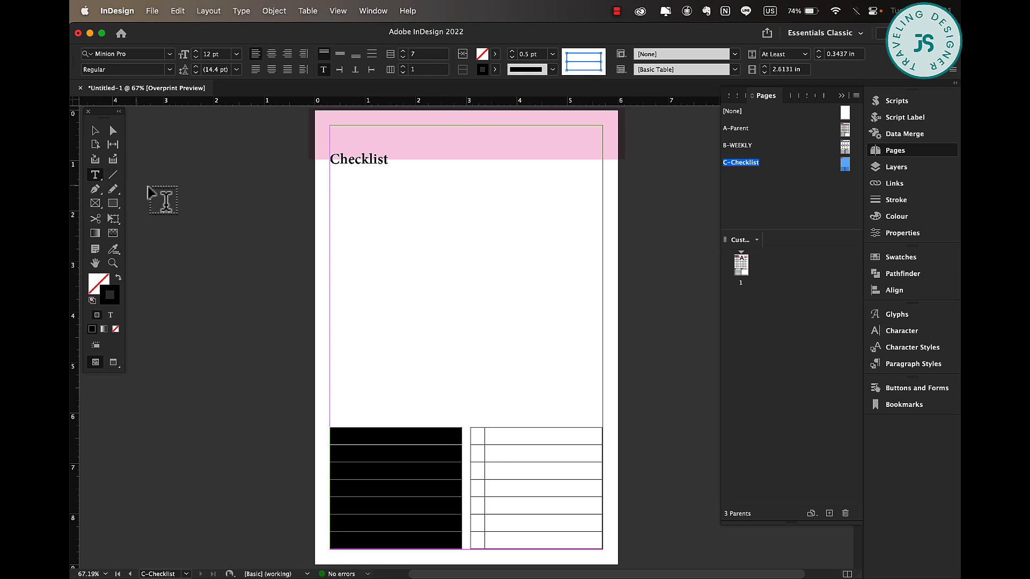
Delete the right-hand table.
{"action": "left_click", "coordinate": [95, 131]}
{"action": "left_click", "coordinate": [550, 470]}
{"action": "key", "text": "BackSpace"}
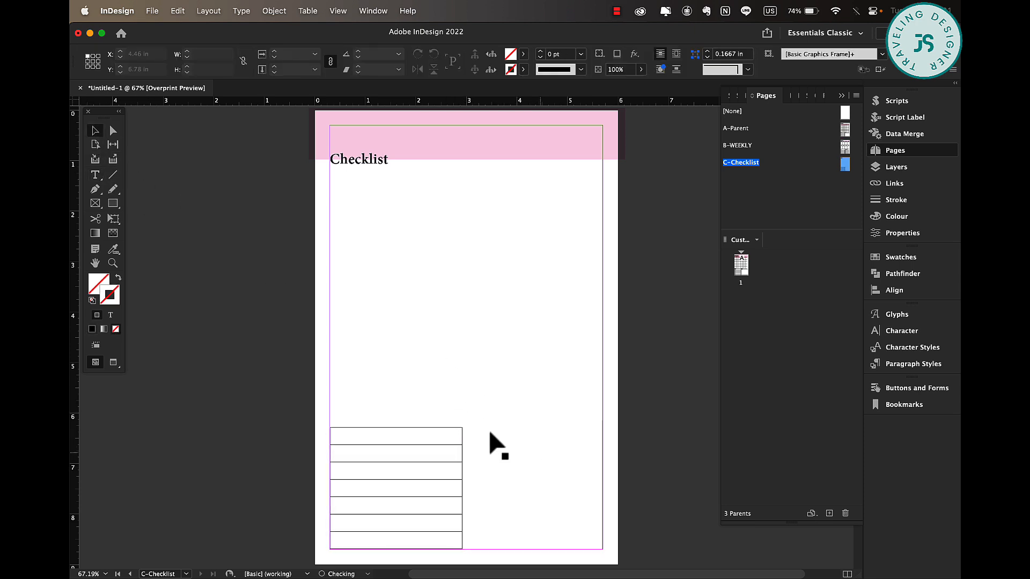
Select the whole remaining table and set its vertical border stroke colour to None.
{"action": "left_click", "coordinate": [402, 446]}
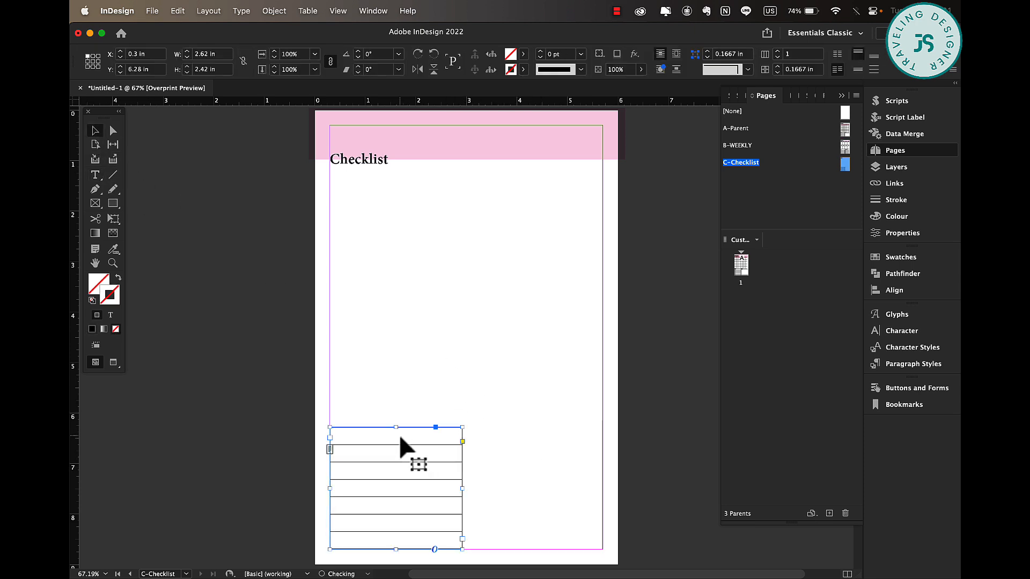
{"action": "double_click", "coordinate": [338, 430]}
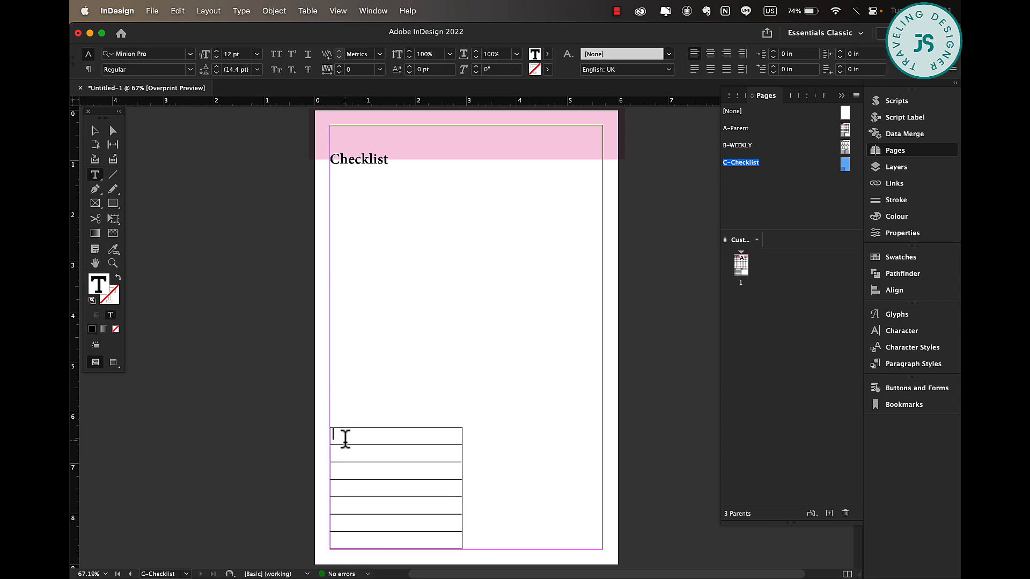
{"action": "left_click", "coordinate": [329, 426]}
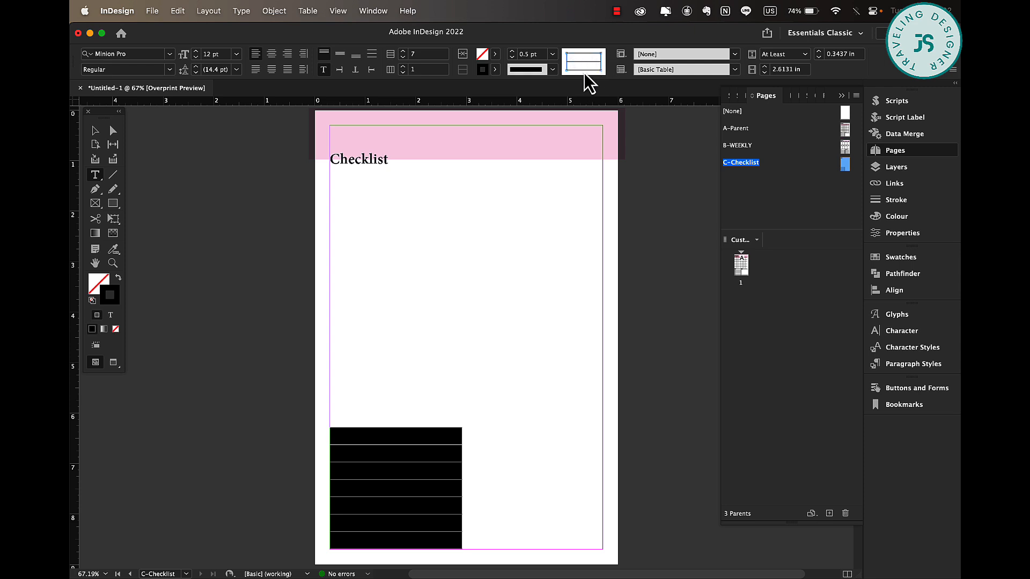
{"action": "left_click", "coordinate": [496, 70]}
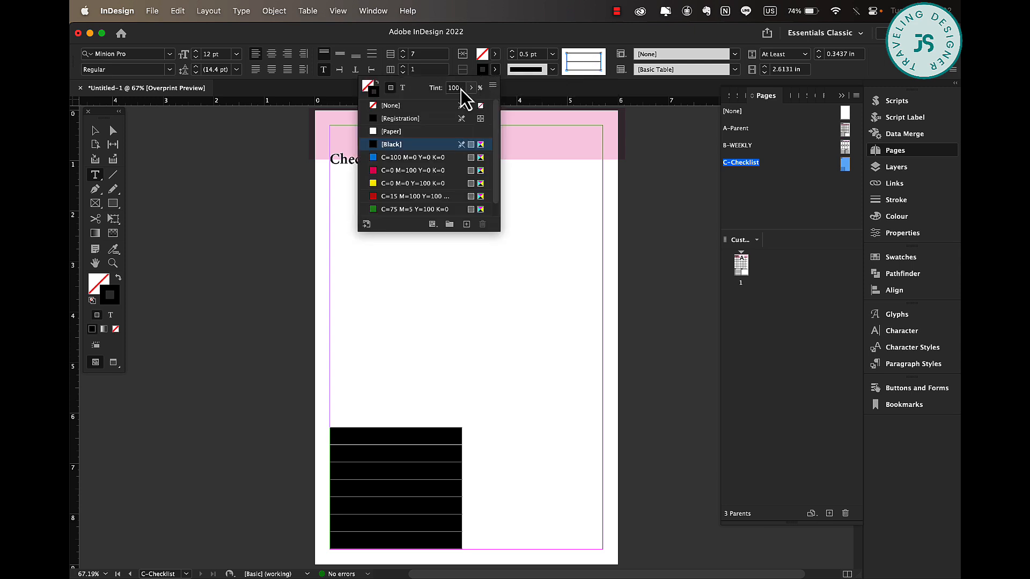
{"action": "left_click", "coordinate": [394, 107]}
{"action": "left_click", "coordinate": [592, 265]}
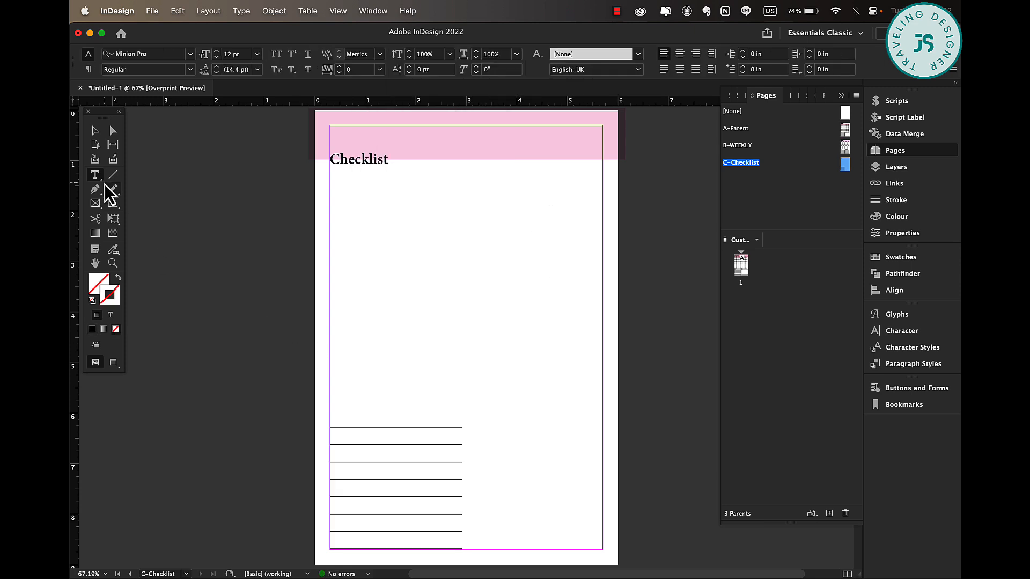
Move the lined table up to sit just below the Checklist title.
{"action": "left_click", "coordinate": [95, 131]}
{"action": "key", "text": "w"}
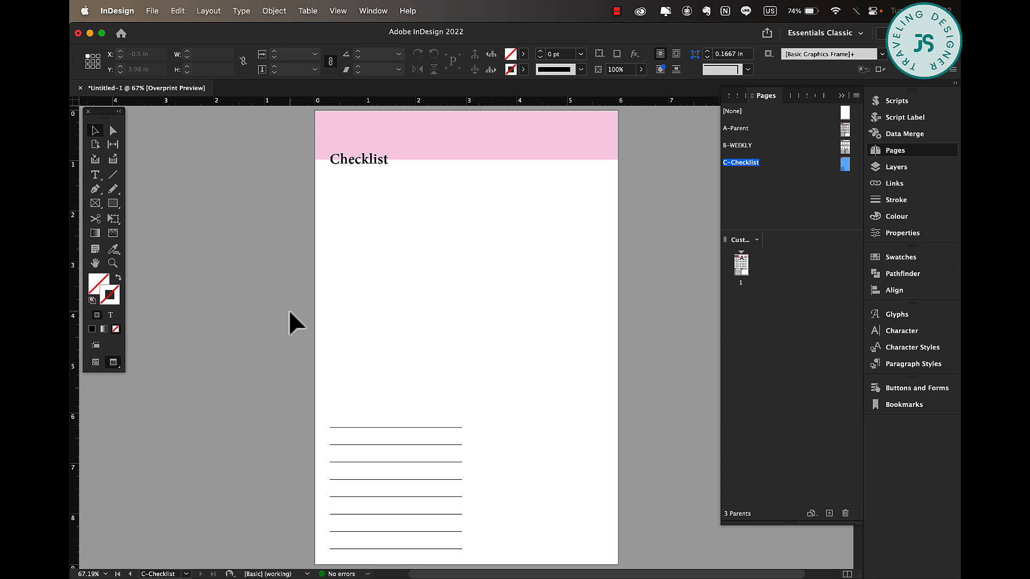
{"action": "key", "text": "w"}
{"action": "left_click_drag", "start_coordinate": [408, 446], "coordinate": [412, 212]}
Draw a small circle about 0.16 in wide in the first row and give it a 0.5 pt stroke.
{"action": "key", "text": "l"}
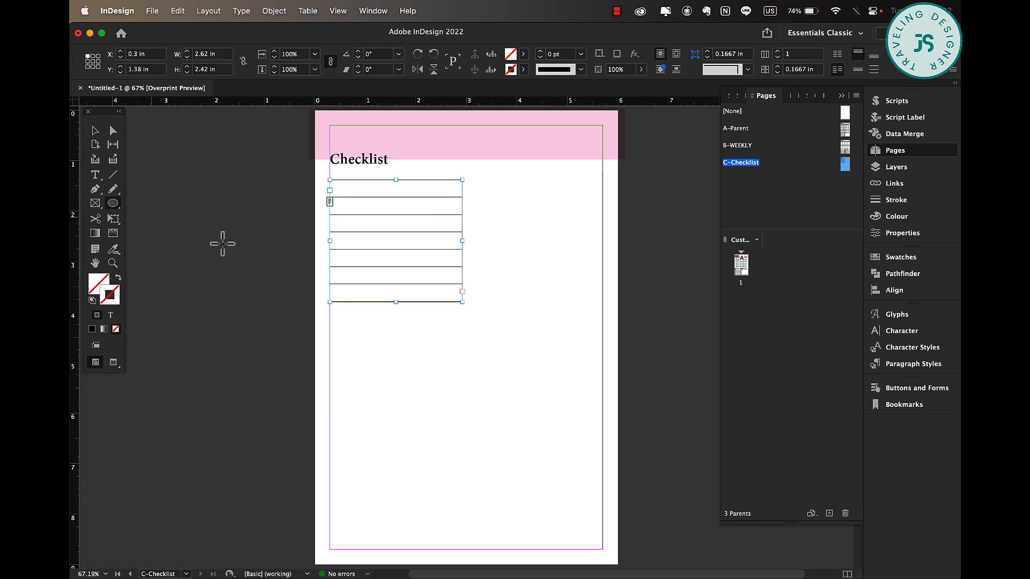
{"action": "scroll", "coordinate": [371, 297], "scroll_direction": "up", "scroll_amount": 5}
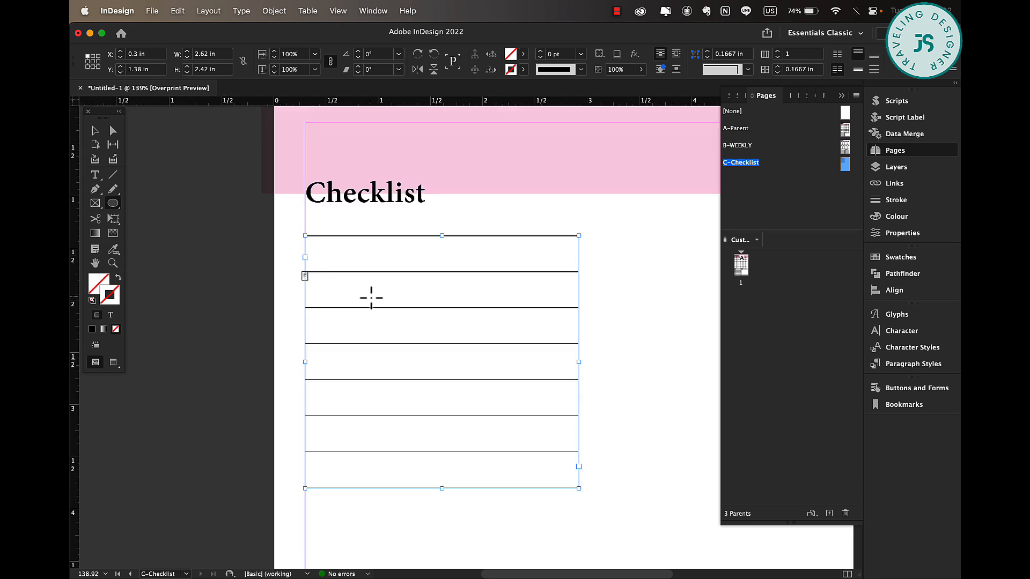
{"action": "left_click_drag", "start_coordinate": [311, 249], "coordinate": [328, 265]}
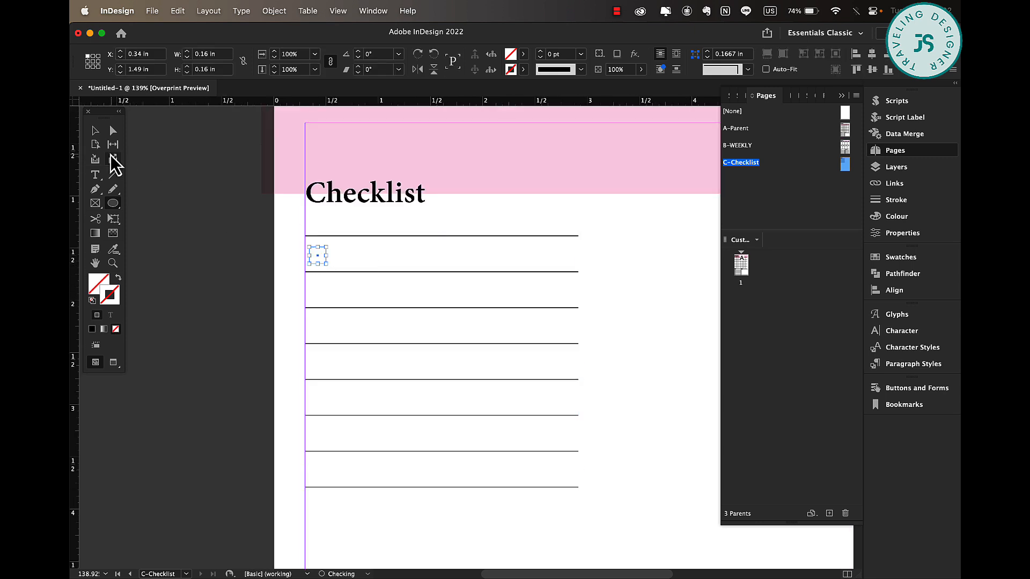
{"action": "left_click", "coordinate": [113, 133]}
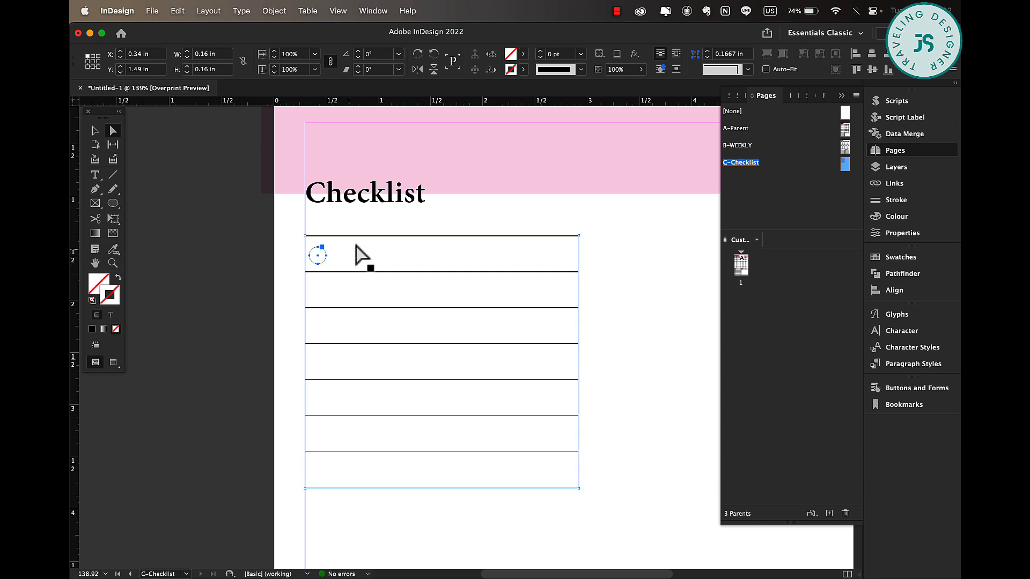
{"action": "left_click", "coordinate": [580, 55]}
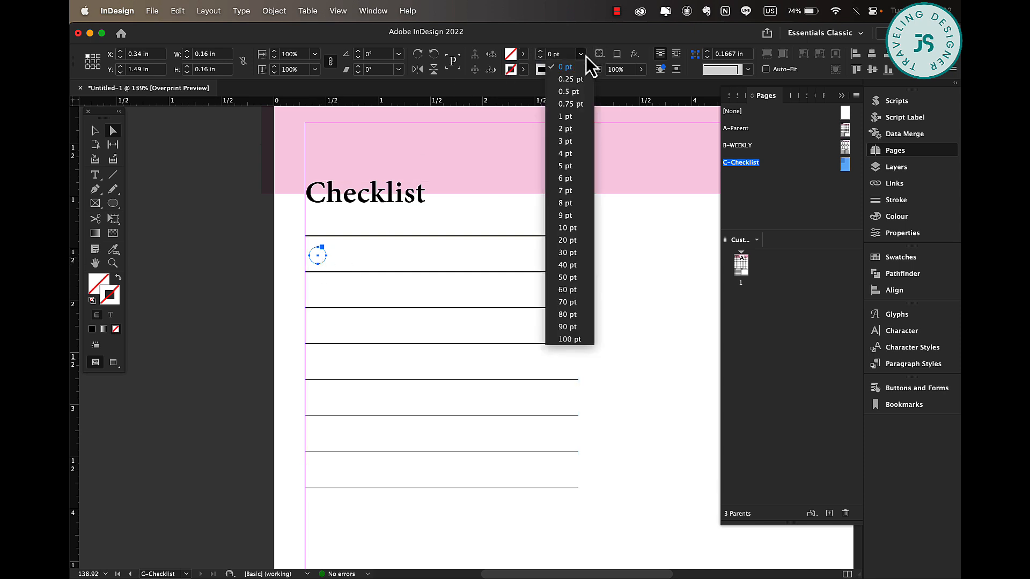
{"action": "left_click", "coordinate": [569, 92]}
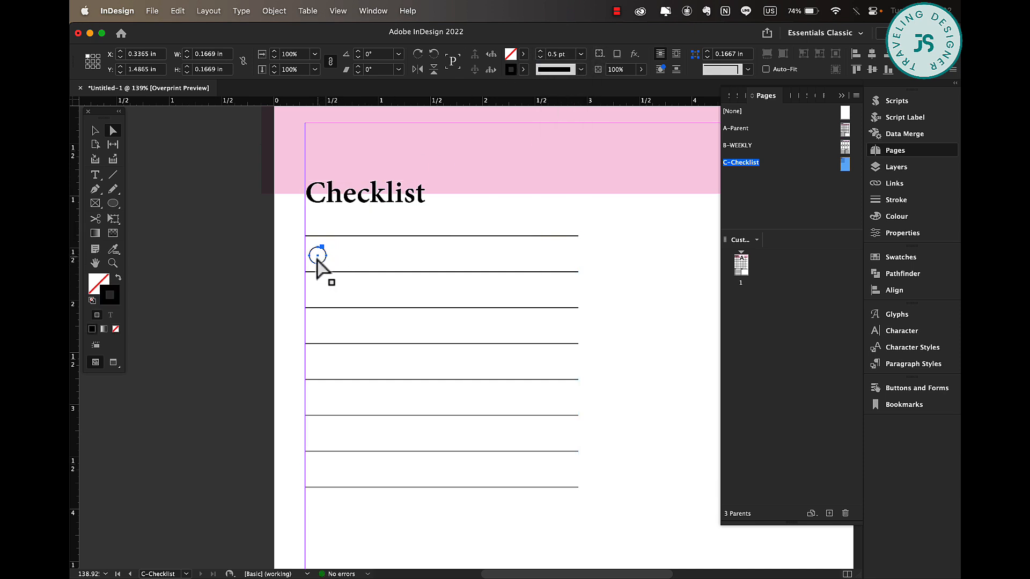
Fill the small circle with the magenta swatch at a 10% tint.
{"action": "left_click", "coordinate": [281, 248]}
{"action": "left_click", "coordinate": [314, 263]}
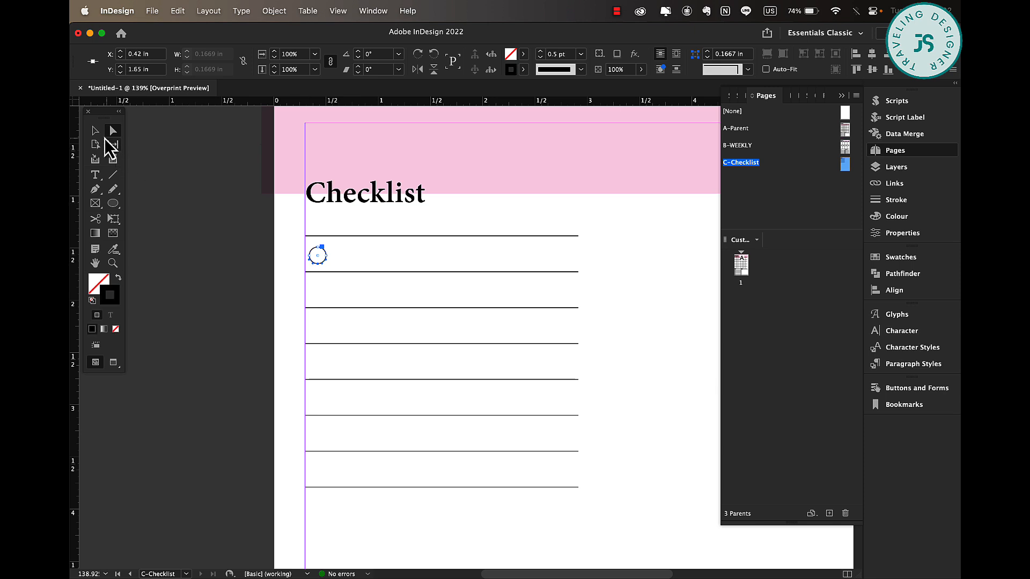
{"action": "left_click", "coordinate": [95, 131]}
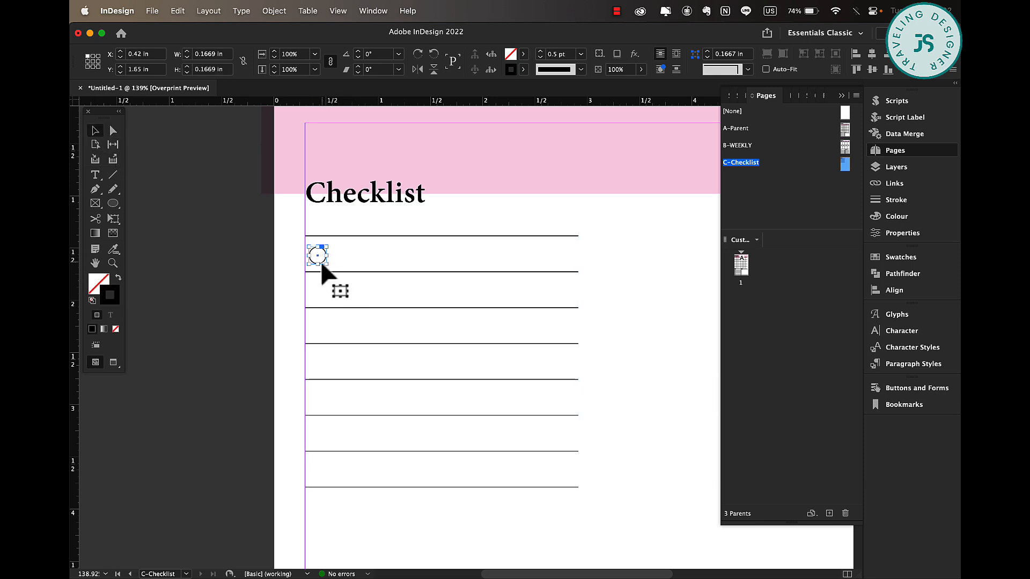
{"action": "left_click_drag", "start_coordinate": [321, 264], "coordinate": [321, 260]}
{"action": "left_click", "coordinate": [523, 55]}
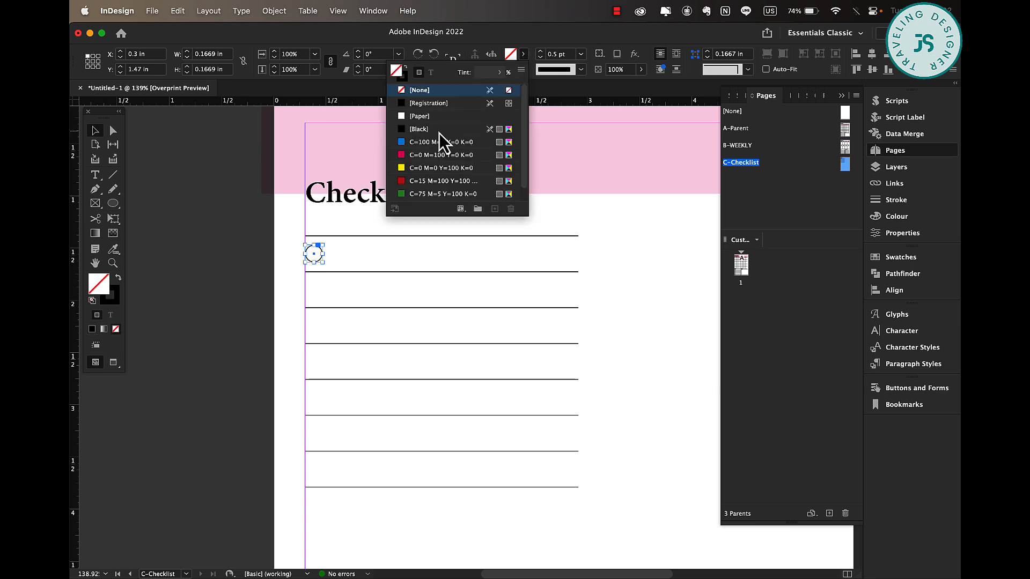
{"action": "left_click", "coordinate": [435, 155]}
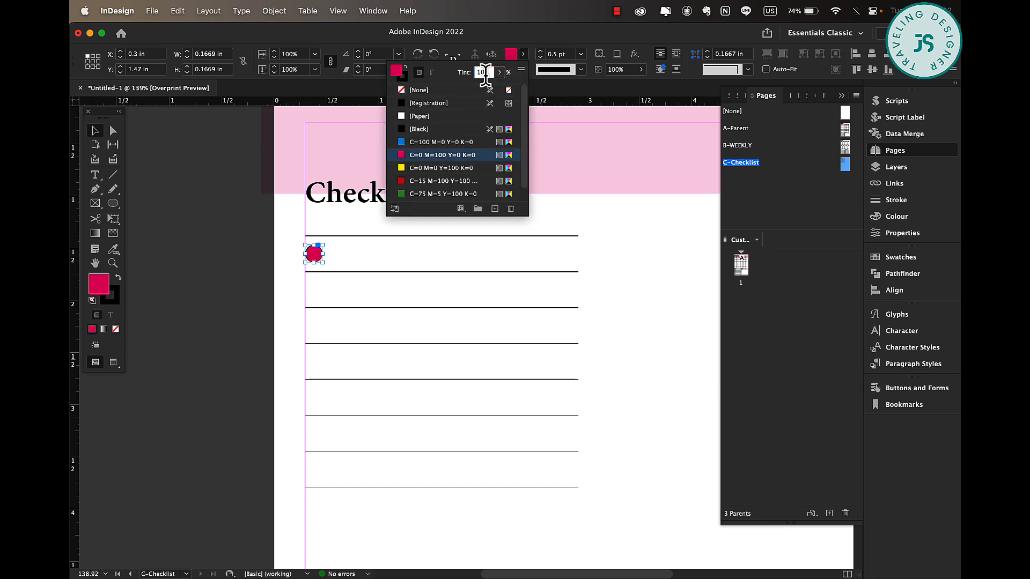
{"action": "type", "text": "10"}
{"action": "key", "text": "Return"}
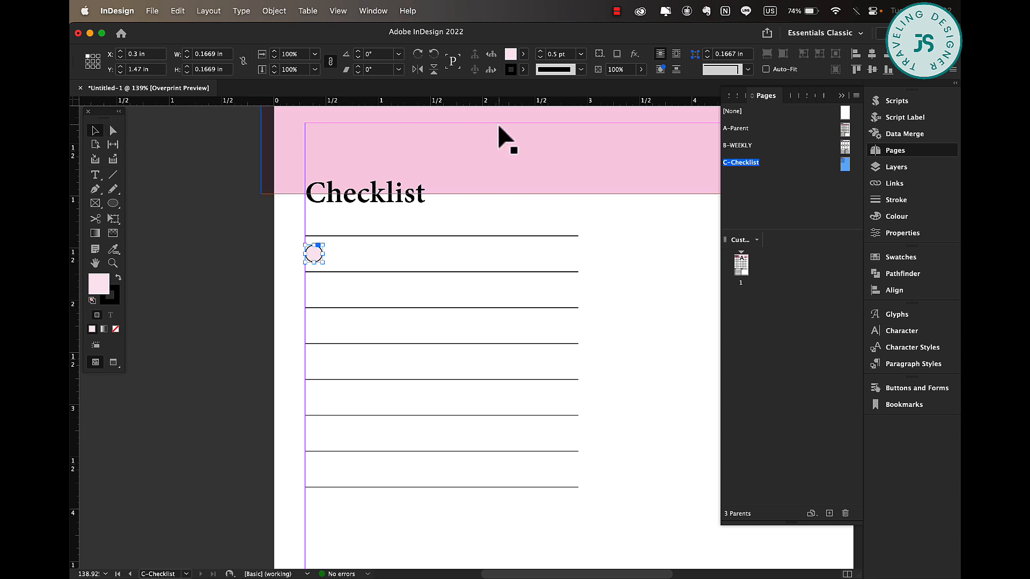
{"action": "left_click", "coordinate": [206, 314]}
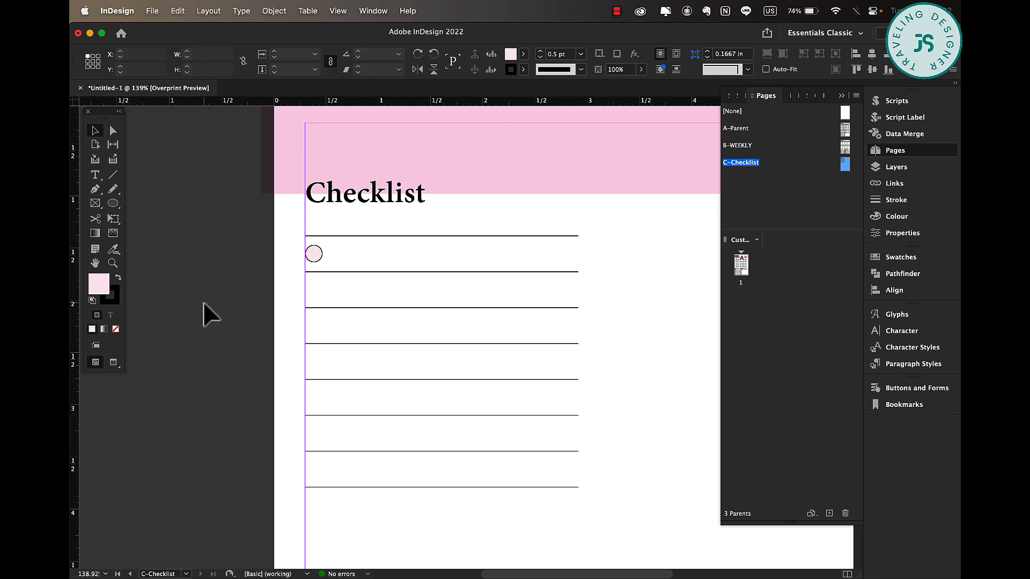
Duplicate the circle down so each of the seven table rows has one.
{"action": "left_click_drag", "start_coordinate": [315, 263], "coordinate": [316, 292]}
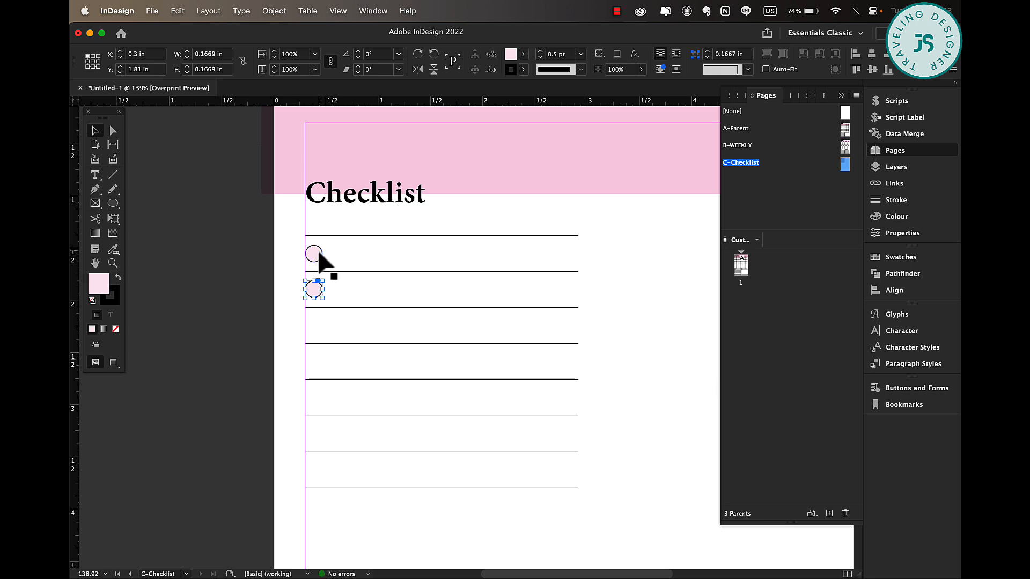
{"action": "left_click", "coordinate": [319, 253], "text": "shift"}
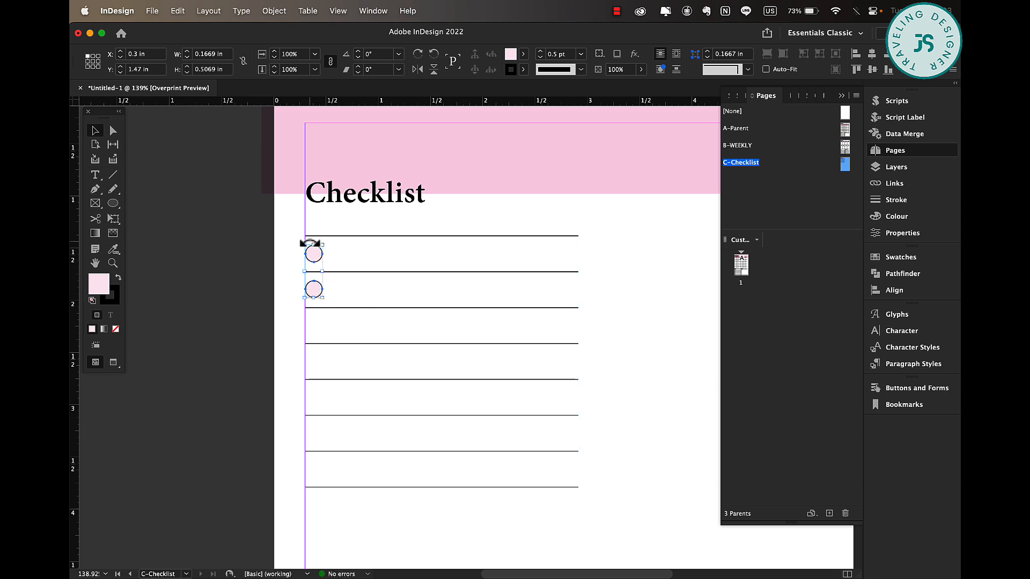
{"action": "left_click_drag", "start_coordinate": [319, 261], "coordinate": [316, 406]}
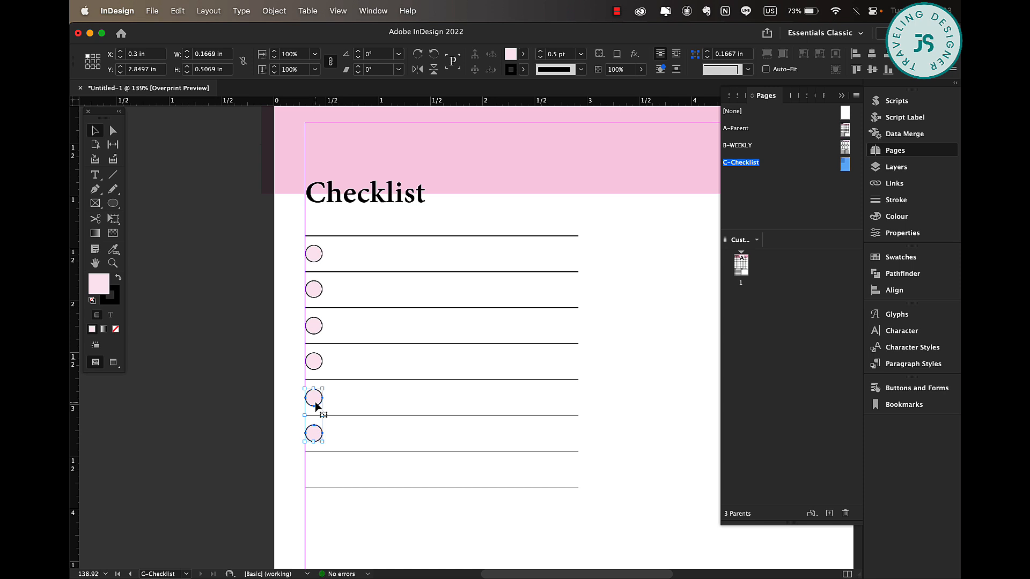
{"action": "left_click", "coordinate": [286, 421]}
{"action": "left_click_drag", "start_coordinate": [317, 436], "coordinate": [317, 471]}
Select all seven circles and distribute their vertical spacing evenly.
{"action": "left_click", "coordinate": [317, 433], "text": "shift"}
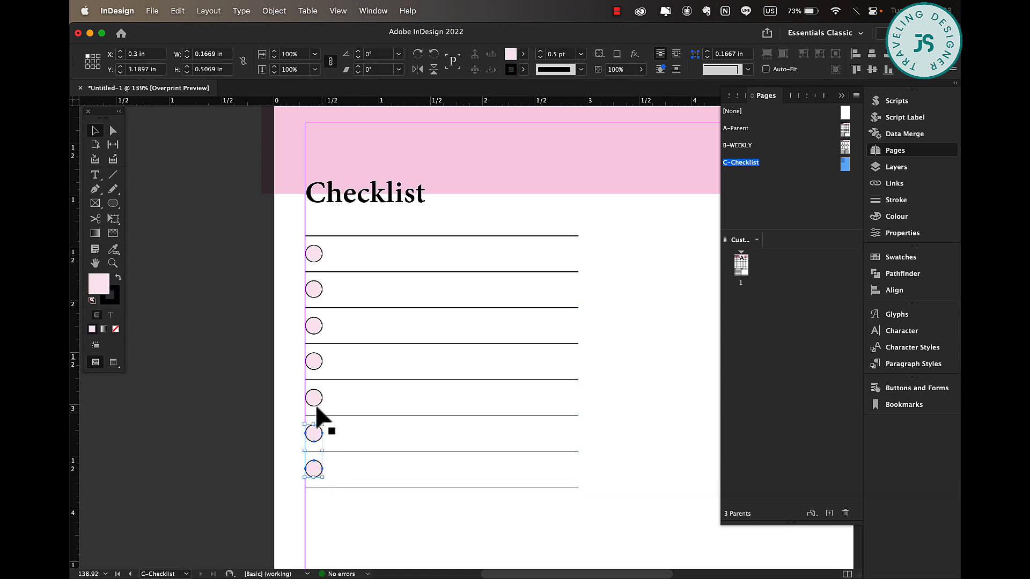
{"action": "left_click", "coordinate": [320, 399], "text": "shift"}
{"action": "left_click", "coordinate": [321, 363], "text": "shift"}
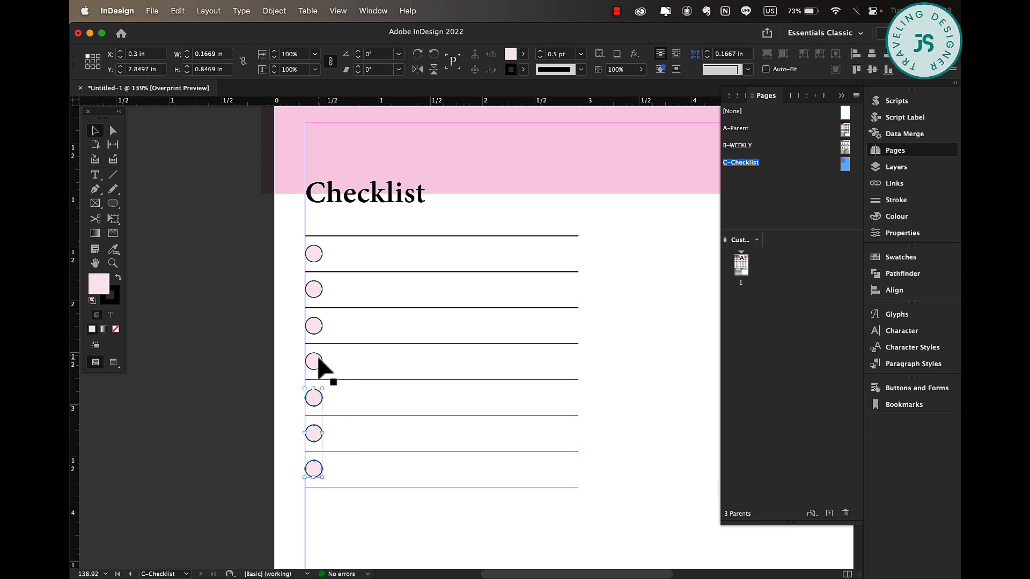
{"action": "left_click", "coordinate": [315, 326], "text": "shift"}
{"action": "left_click", "coordinate": [319, 295], "text": "shift"}
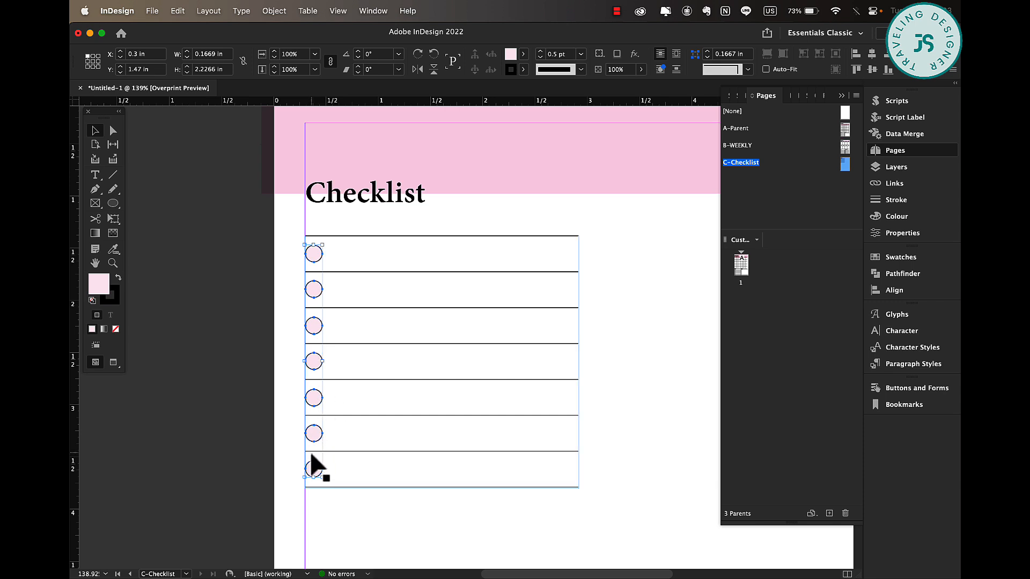
{"action": "left_click", "coordinate": [895, 290]}
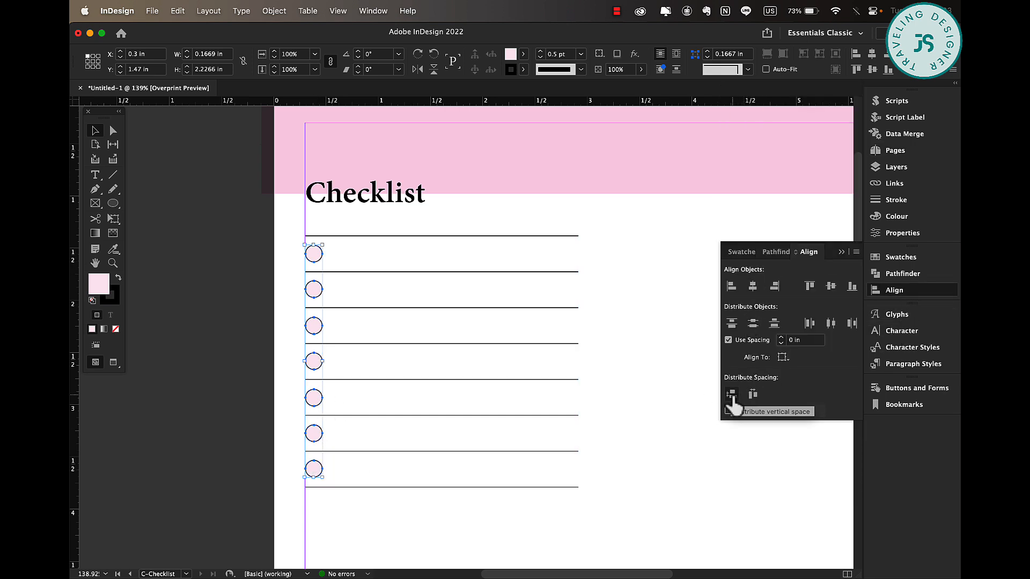
{"action": "left_click", "coordinate": [732, 397]}
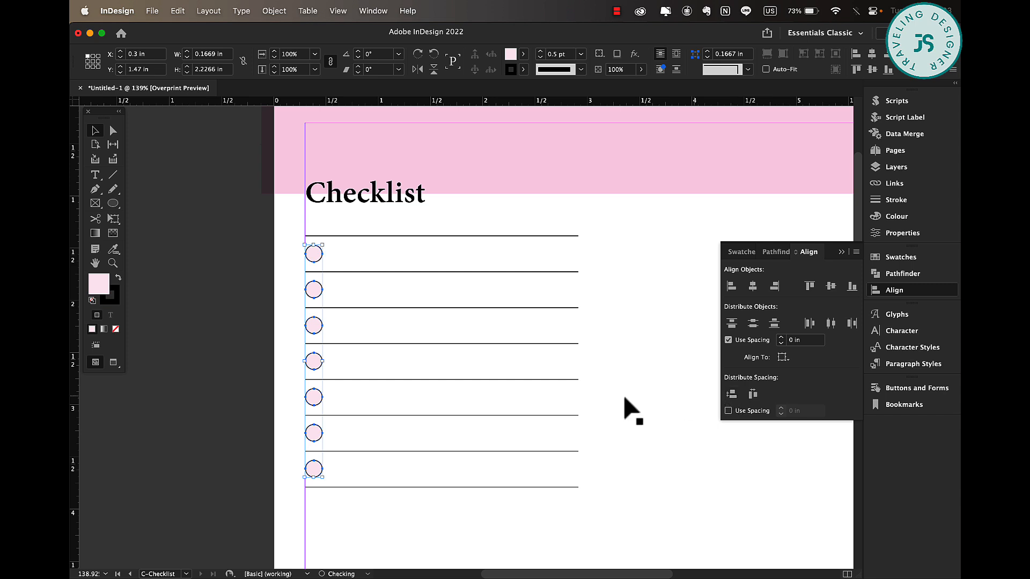
{"action": "left_click", "coordinate": [269, 280]}
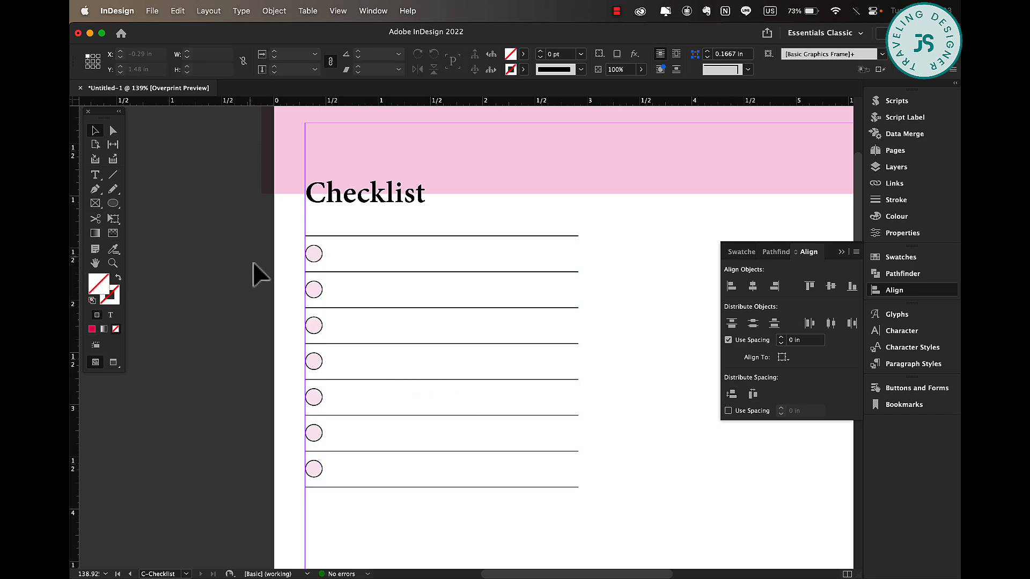
Group the lined table with its circles and duplicate the group into a second column alongside.
{"action": "scroll", "coordinate": [255, 267], "scroll_direction": "down", "scroll_amount": 5}
{"action": "scroll", "coordinate": [255, 267], "scroll_direction": "down", "scroll_amount": 1}
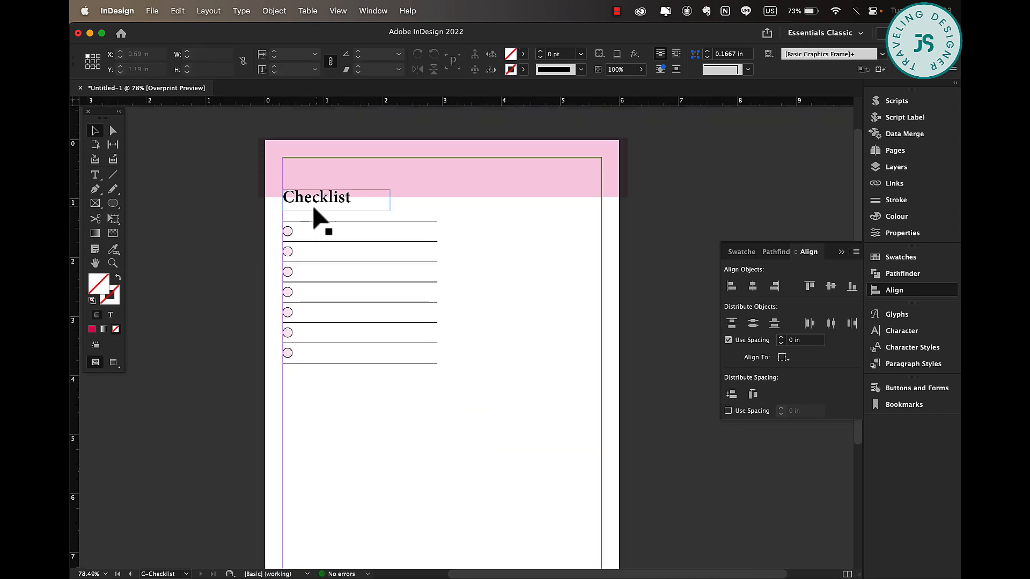
{"action": "key", "text": "w"}
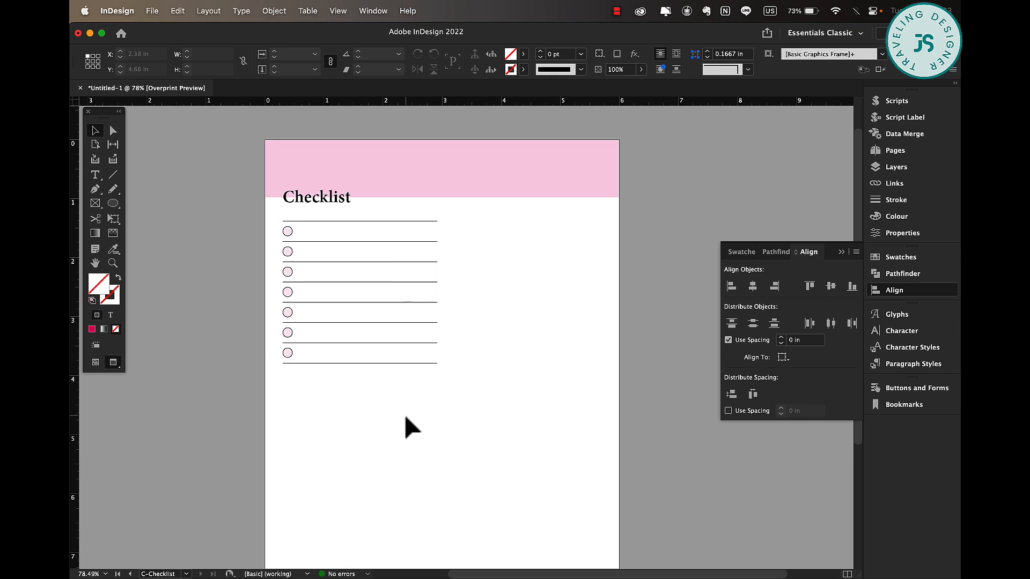
{"action": "key", "text": "w"}
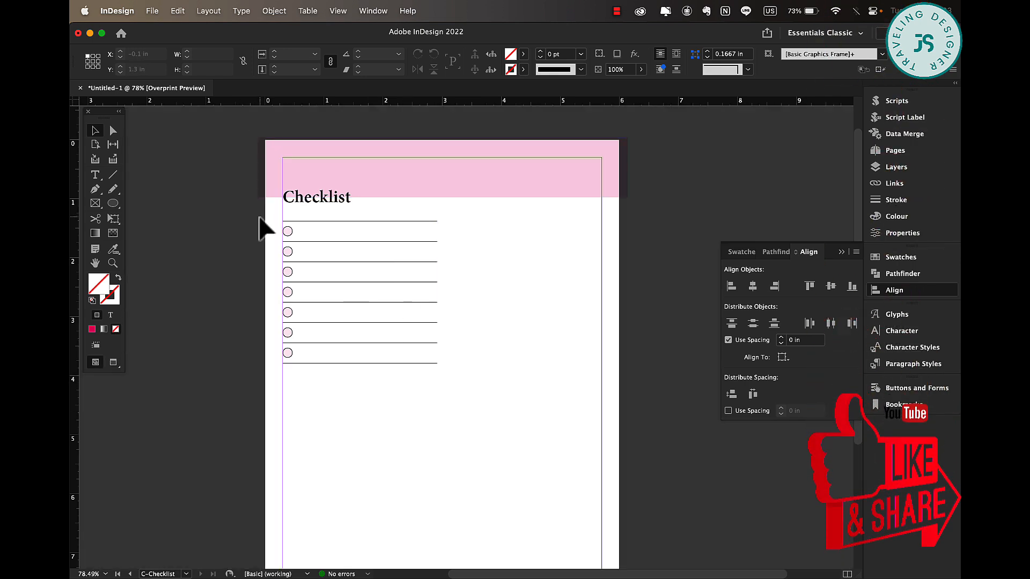
{"action": "left_click_drag", "start_coordinate": [259, 217], "coordinate": [357, 365]}
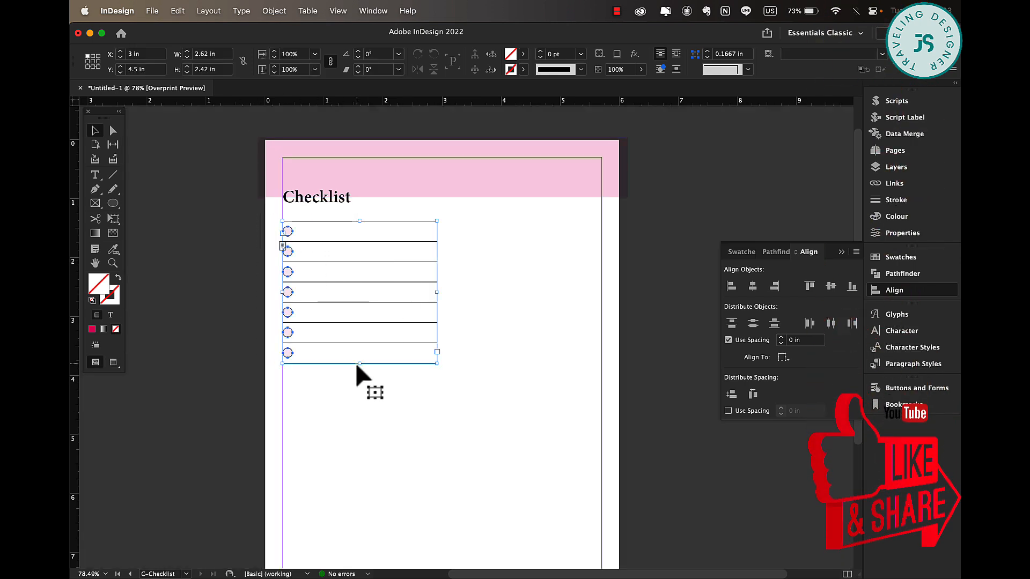
{"action": "key", "text": "super+g"}
{"action": "right_click", "coordinate": [352, 261]}
{"action": "right_click", "coordinate": [502, 262]}
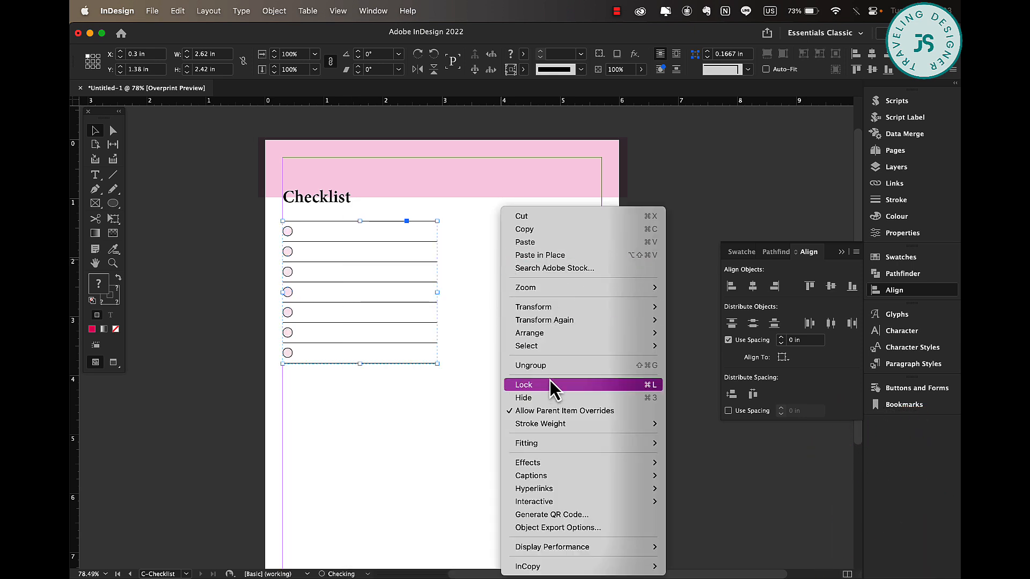
{"action": "left_click", "coordinate": [323, 252]}
{"action": "left_click_drag", "start_coordinate": [323, 253], "coordinate": [483, 254]}
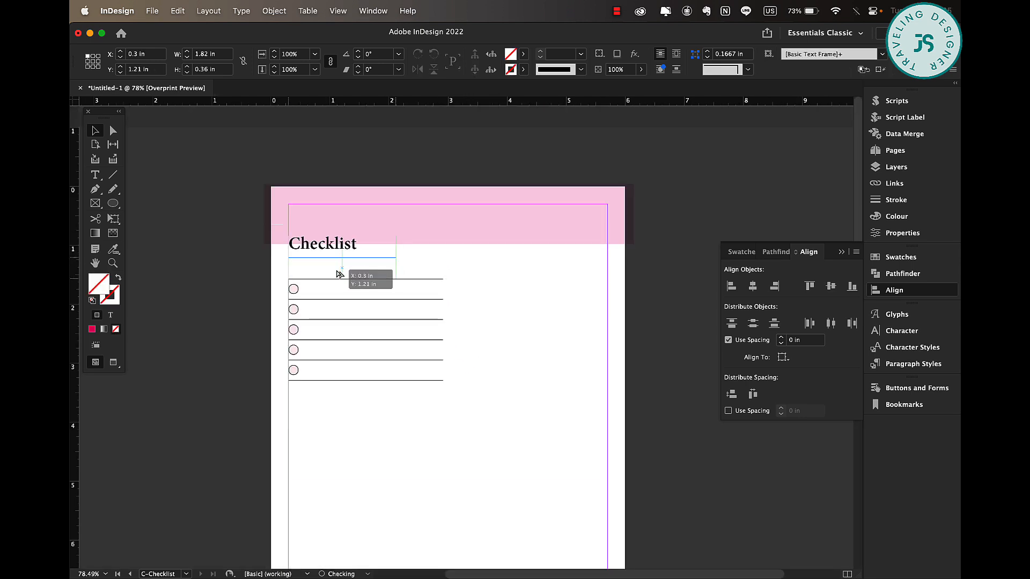
Duplicate the Checklist title above the list and change it to an "Add your title" subheading at 10 pt.
{"action": "left_click_drag", "start_coordinate": [332, 275], "coordinate": [338, 273]}
{"action": "triple_click", "coordinate": [337, 271]}
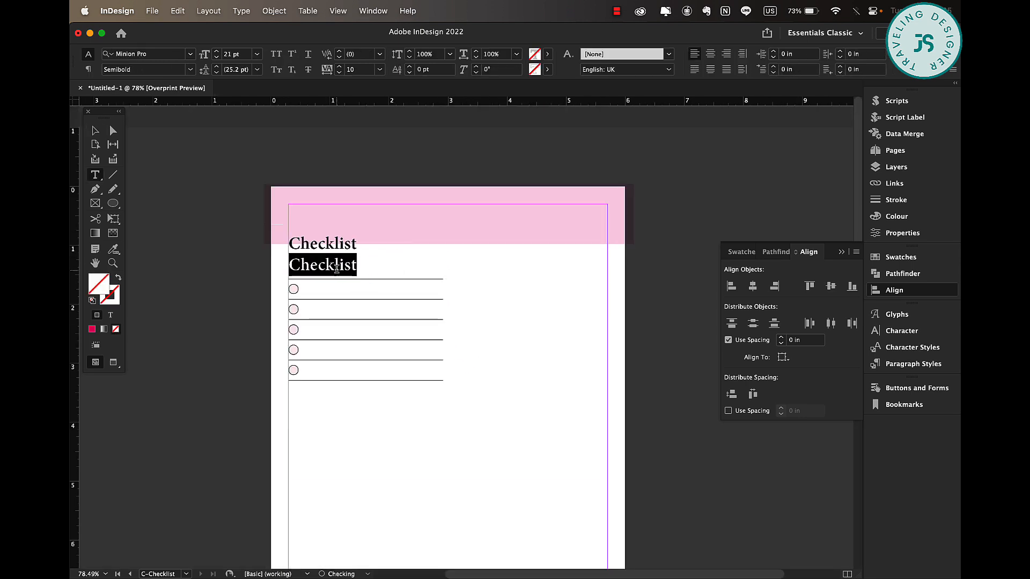
{"action": "type", "text": "Add your title"}
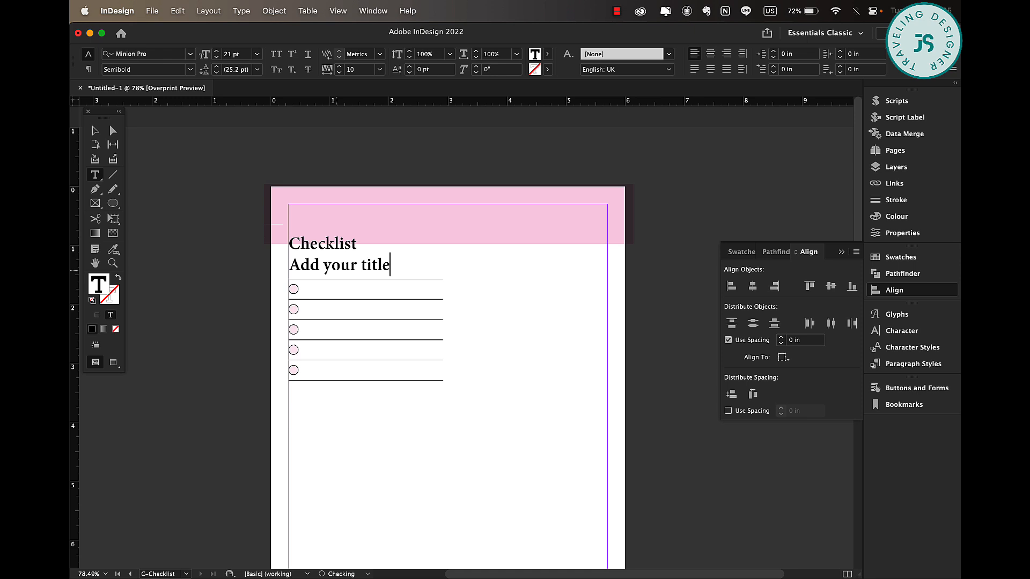
{"action": "key", "text": "super+a"}
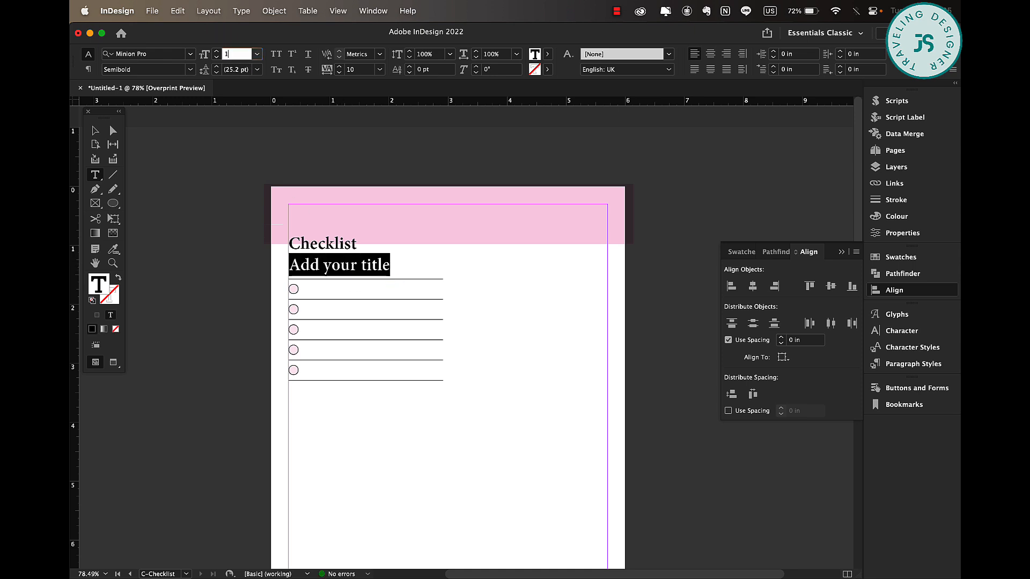
{"action": "type", "text": "10"}
{"action": "key", "text": "Return"}
{"action": "key", "text": "Escape"}
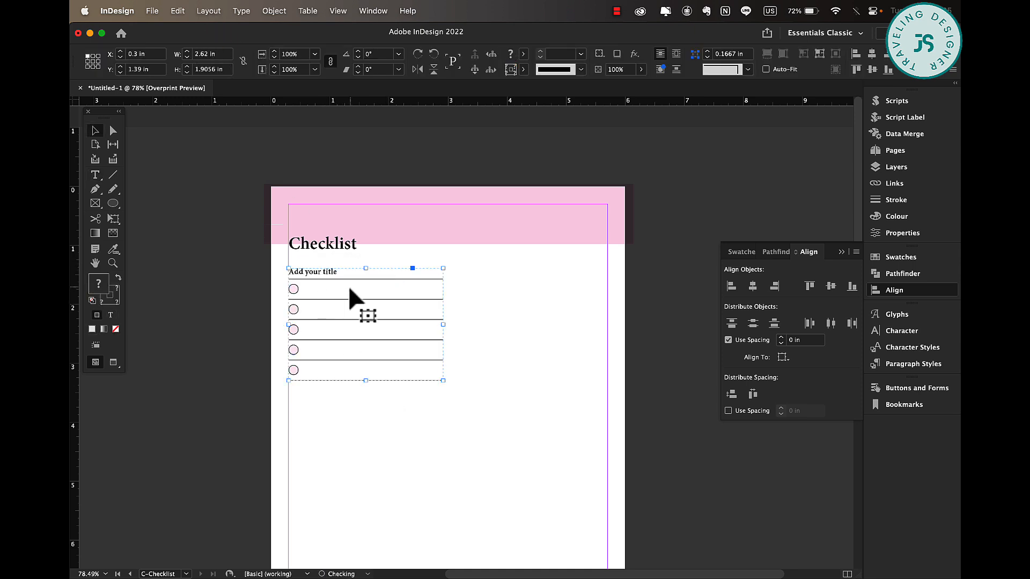
Duplicate the titled checklists to fill two columns and three rows down the page.
{"action": "left_click_drag", "start_coordinate": [315, 280], "coordinate": [481, 279]}
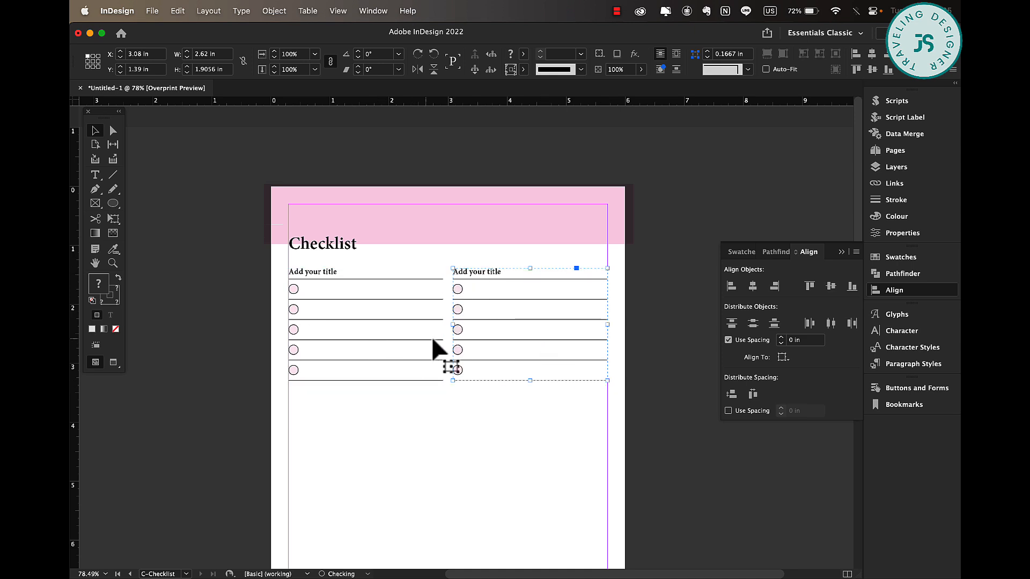
{"action": "scroll", "coordinate": [403, 361], "scroll_direction": "down", "scroll_amount": 5}
{"action": "left_click", "coordinate": [345, 161]}
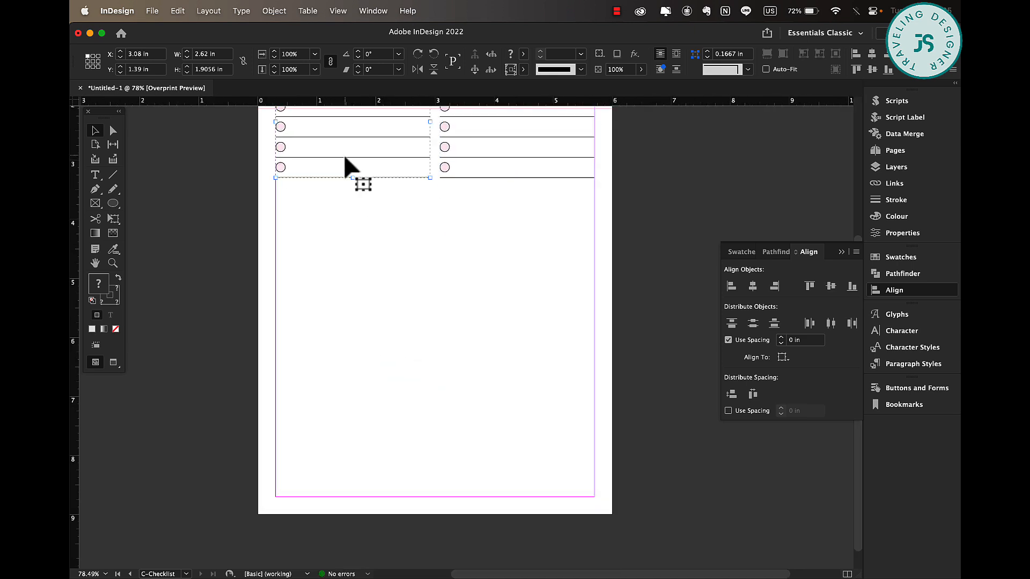
{"action": "left_click_drag", "start_coordinate": [495, 149], "coordinate": [496, 269]}
{"action": "left_click", "coordinate": [337, 296]}
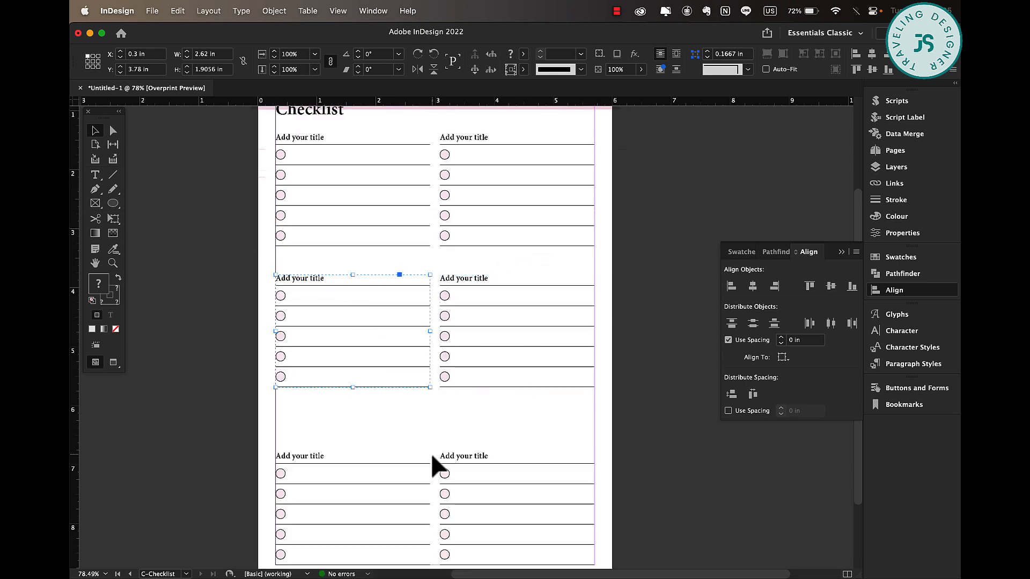
{"action": "left_click_drag", "start_coordinate": [409, 475], "coordinate": [519, 477]}
Ungroup the top-left checklist and undo a trial stretch of its table's height.
{"action": "left_click", "coordinate": [368, 230]}
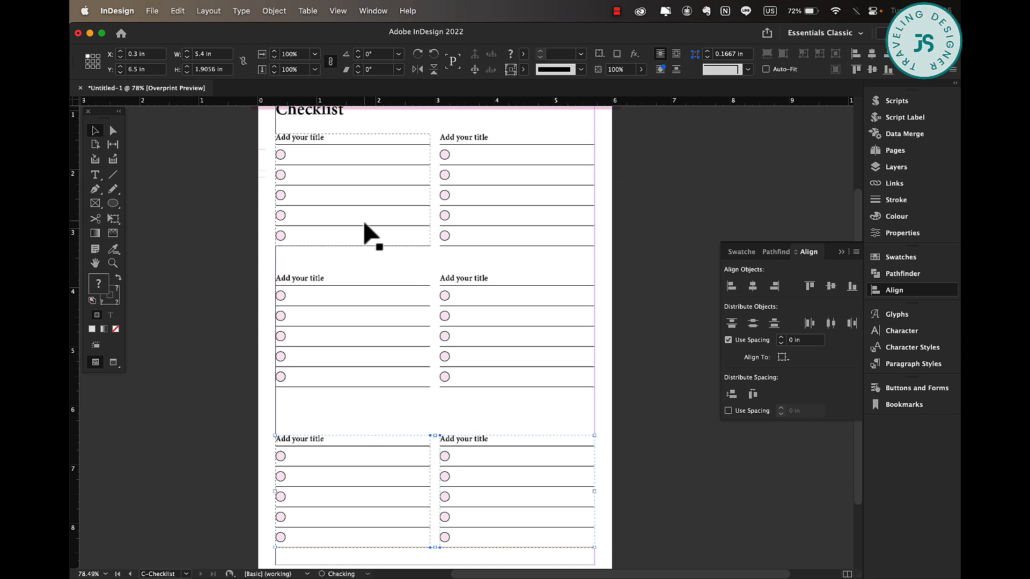
{"action": "right_click", "coordinate": [382, 215]}
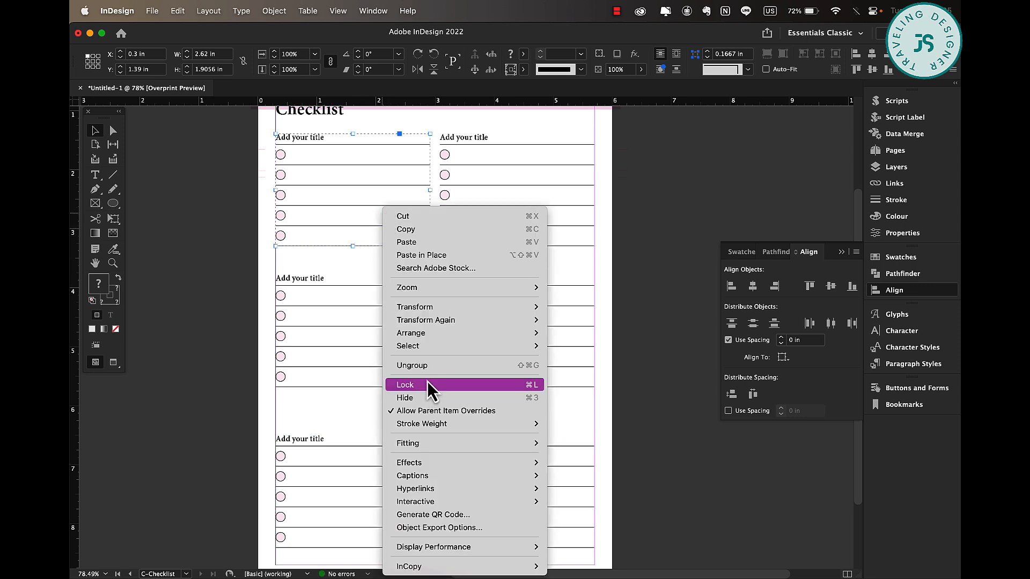
{"action": "left_click", "coordinate": [431, 365]}
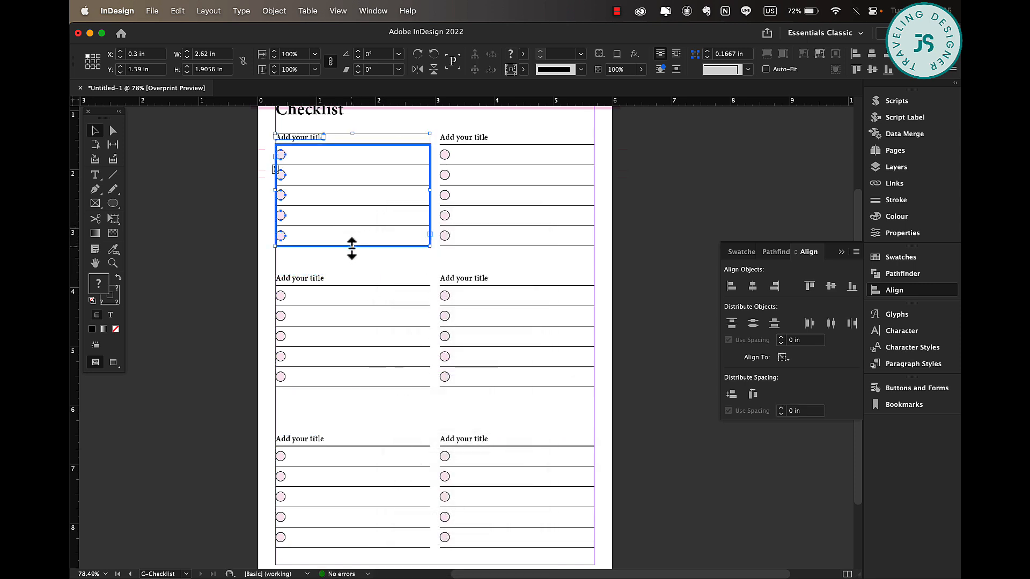
{"action": "left_click_drag", "start_coordinate": [352, 248], "coordinate": [352, 272]}
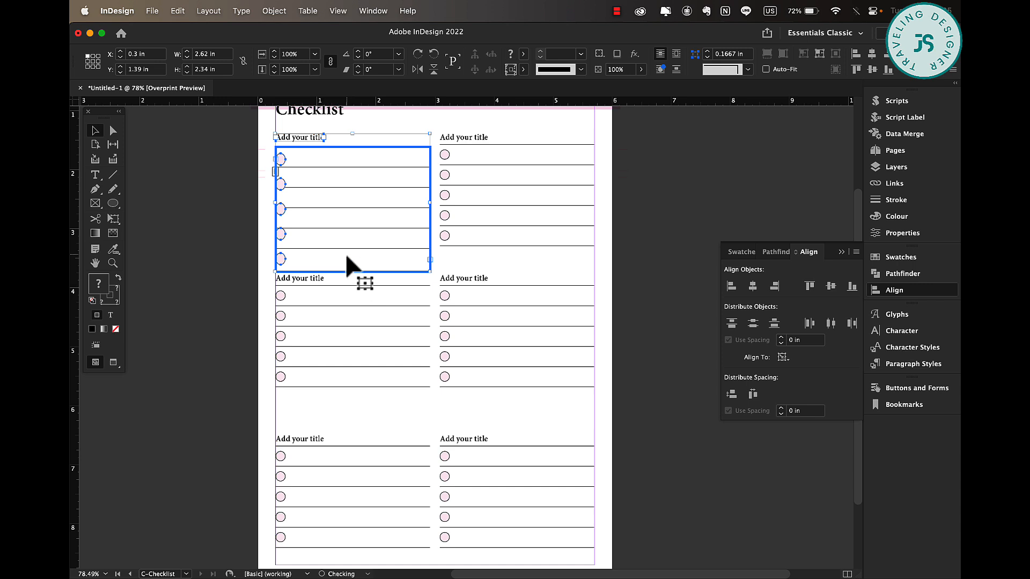
{"action": "key", "text": "super+z"}
Add a sixth row to the top-left checklist table and copy a circle into the new row.
{"action": "left_click", "coordinate": [371, 281]}
{"action": "left_click", "coordinate": [359, 246]}
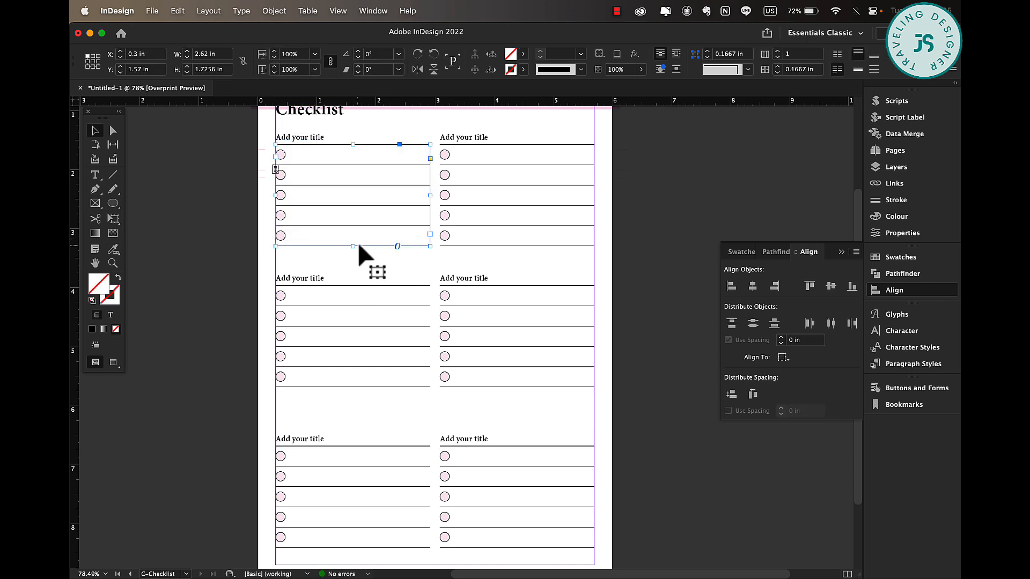
{"action": "double_click", "coordinate": [378, 236]}
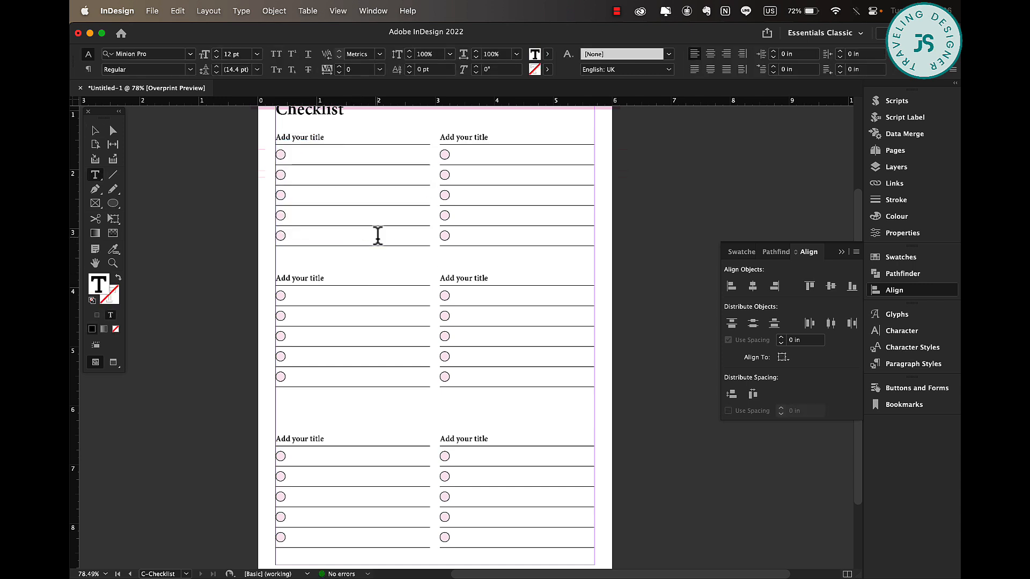
{"action": "key", "text": "super+9"}
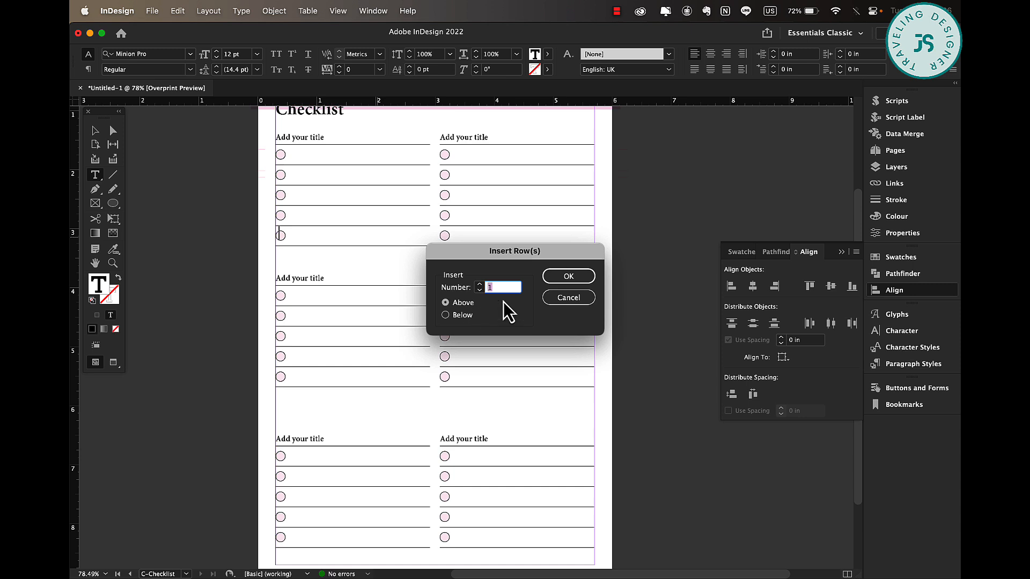
{"action": "left_click", "coordinate": [579, 277]}
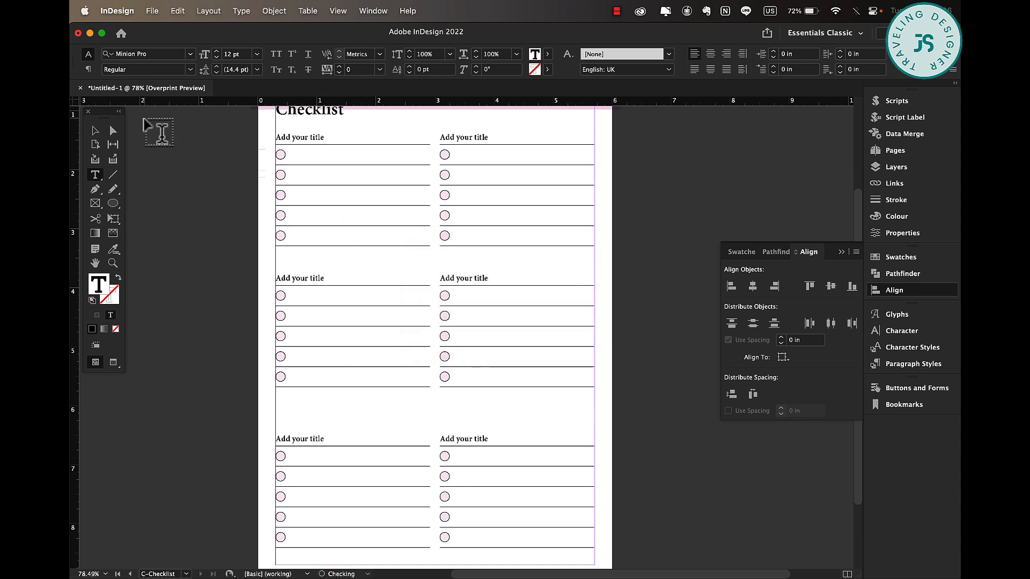
{"action": "left_click", "coordinate": [95, 130]}
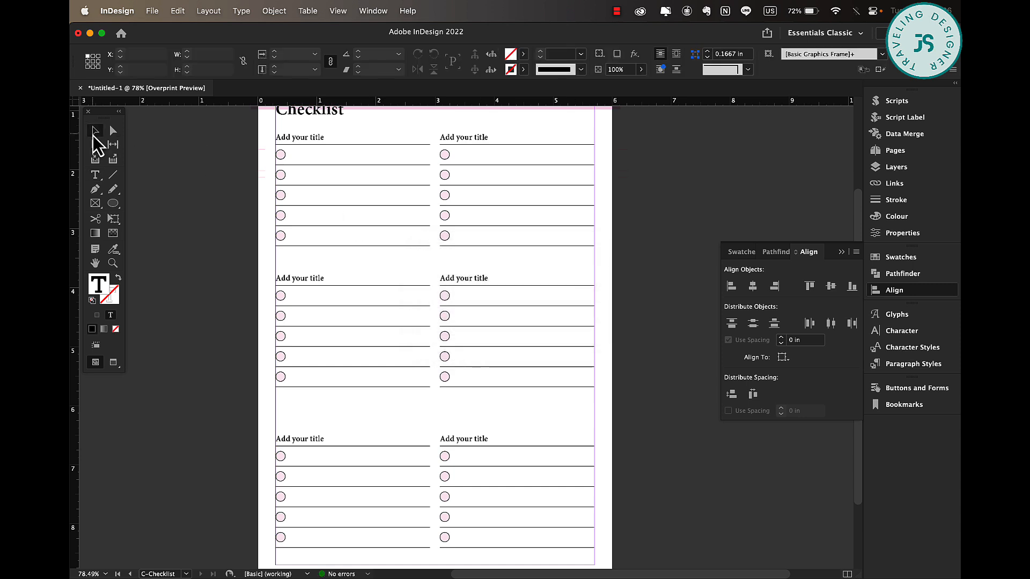
{"action": "double_click", "coordinate": [352, 247]}
{"action": "left_click_drag", "start_coordinate": [282, 236], "coordinate": [283, 256]}
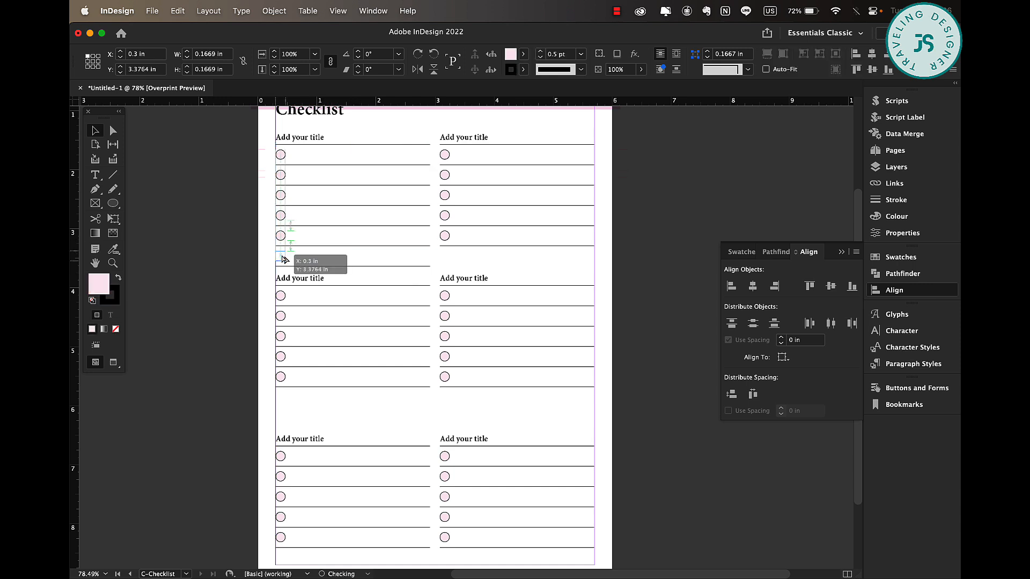
{"action": "left_click", "coordinate": [179, 184]}
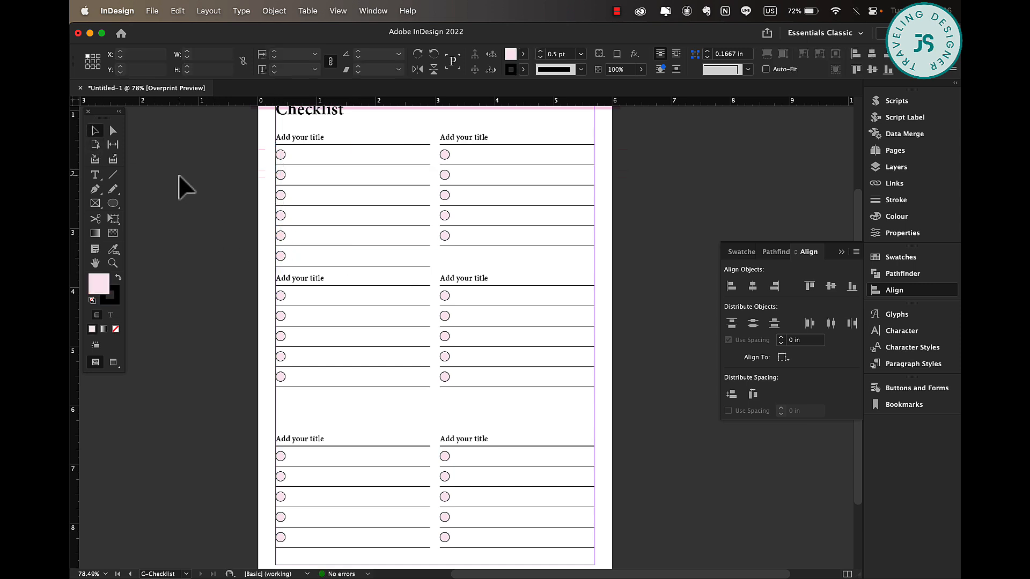
Delete all the other checklists, keeping only the six-row top-left one.
{"action": "left_click_drag", "start_coordinate": [255, 300], "coordinate": [537, 386]}
{"action": "key", "text": "Delete"}
{"action": "left_click_drag", "start_coordinate": [229, 390], "coordinate": [581, 518]}
{"action": "key", "text": "Delete"}
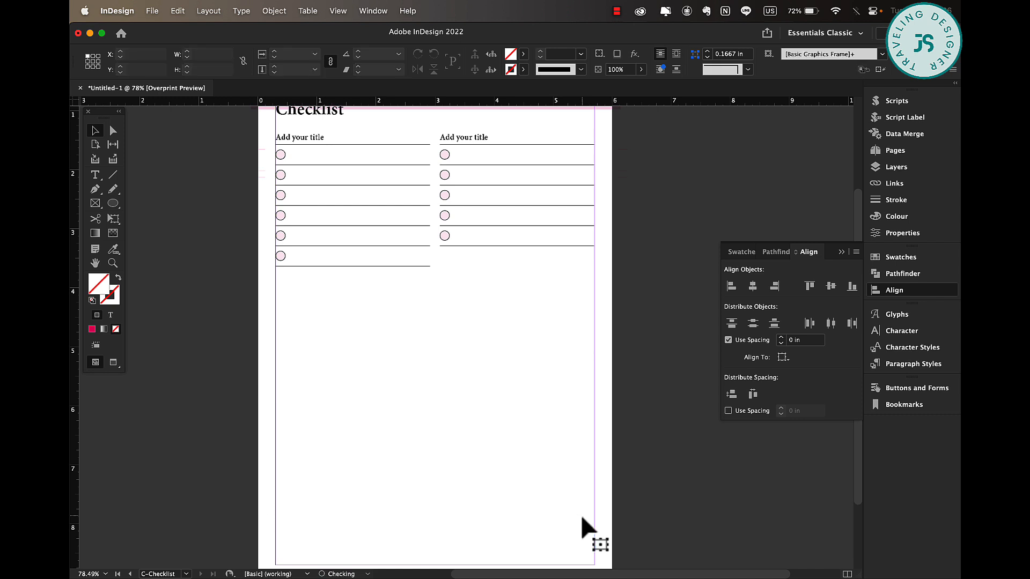
{"action": "left_click", "coordinate": [509, 217]}
{"action": "key", "text": "Delete"}
Duplicate the six-row checklist twice down the left column.
{"action": "left_click", "coordinate": [378, 214]}
{"action": "left_click_drag", "start_coordinate": [369, 209], "coordinate": [368, 341]}
{"action": "left_click_drag", "start_coordinate": [356, 282], "coordinate": [357, 437]}
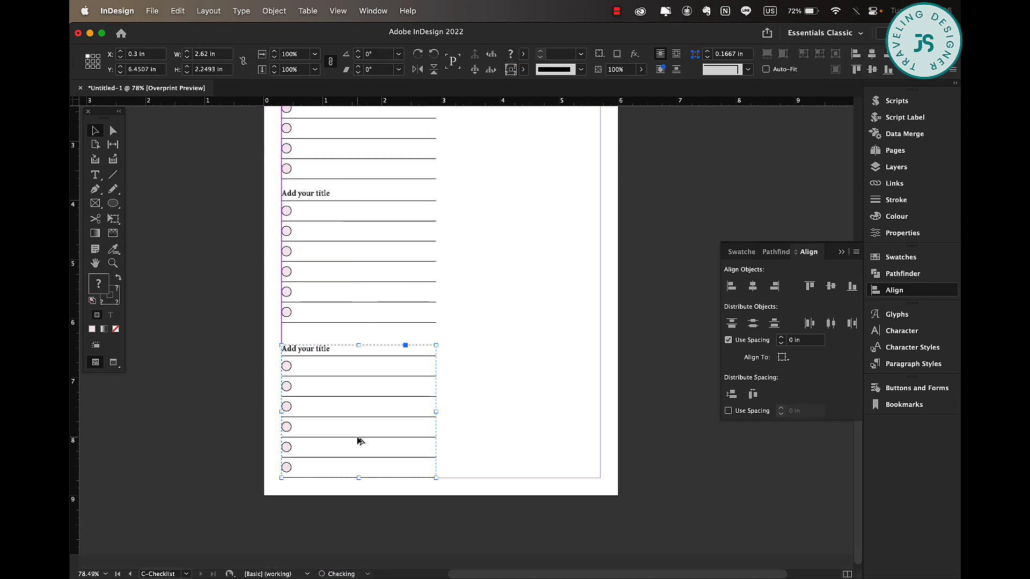
Select the three stacked checklists and distribute their vertical spacing evenly.
{"action": "left_click", "coordinate": [344, 248], "text": "shift"}
{"action": "left_click", "coordinate": [343, 159], "text": "shift"}
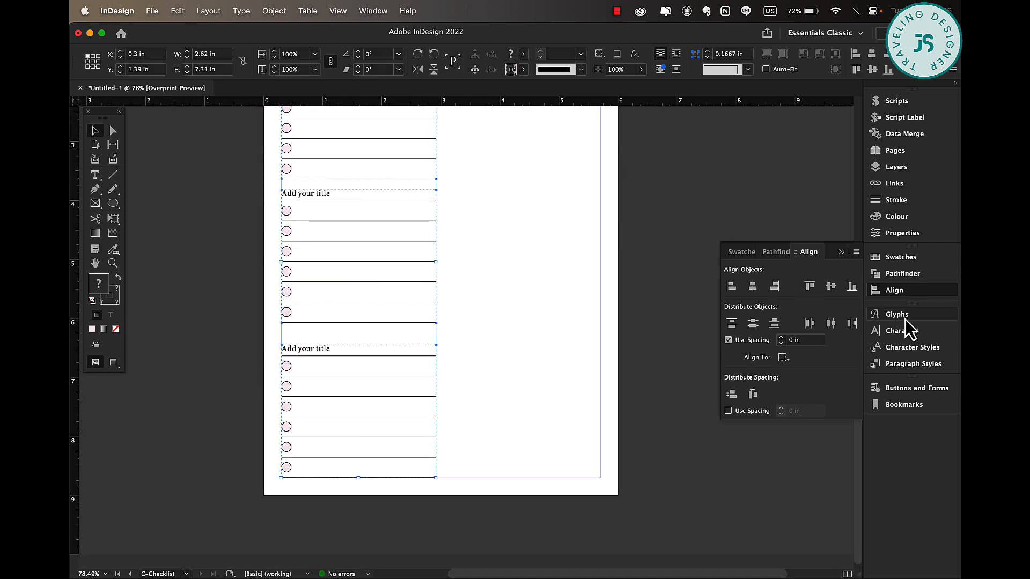
{"action": "left_click", "coordinate": [732, 395]}
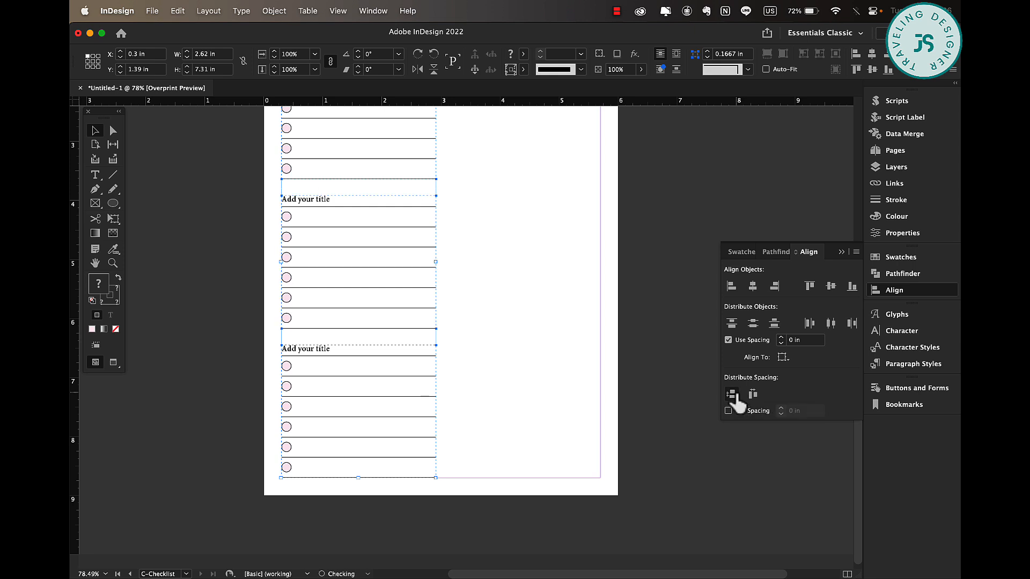
Duplicate the column of three checklists into a second column on the right.
{"action": "scroll", "coordinate": [577, 268], "scroll_direction": "up", "scroll_amount": 3}
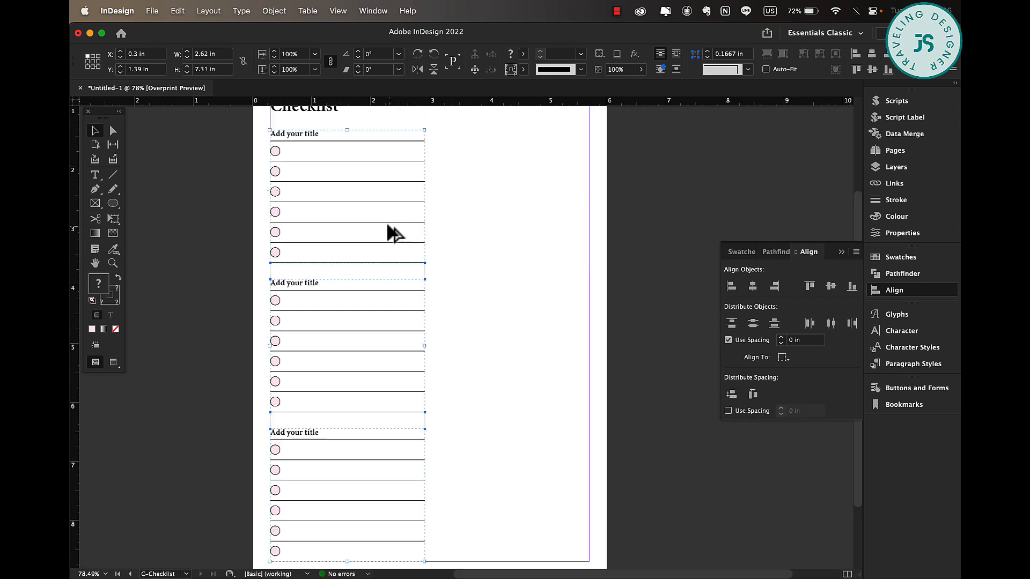
{"action": "left_click_drag", "start_coordinate": [385, 232], "coordinate": [545, 225]}
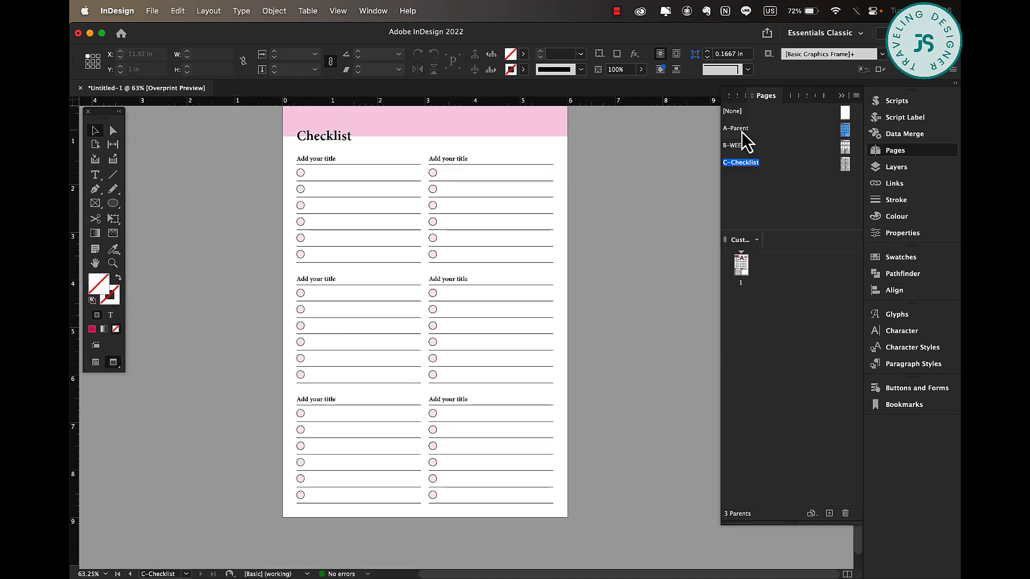
Rename the A-Parent parent page as Monthly in its parent options.
{"action": "right_click", "coordinate": [741, 132]}
{"action": "left_click", "coordinate": [739, 127]}
{"action": "double_click", "coordinate": [742, 130]}
{"action": "right_click", "coordinate": [741, 130]}
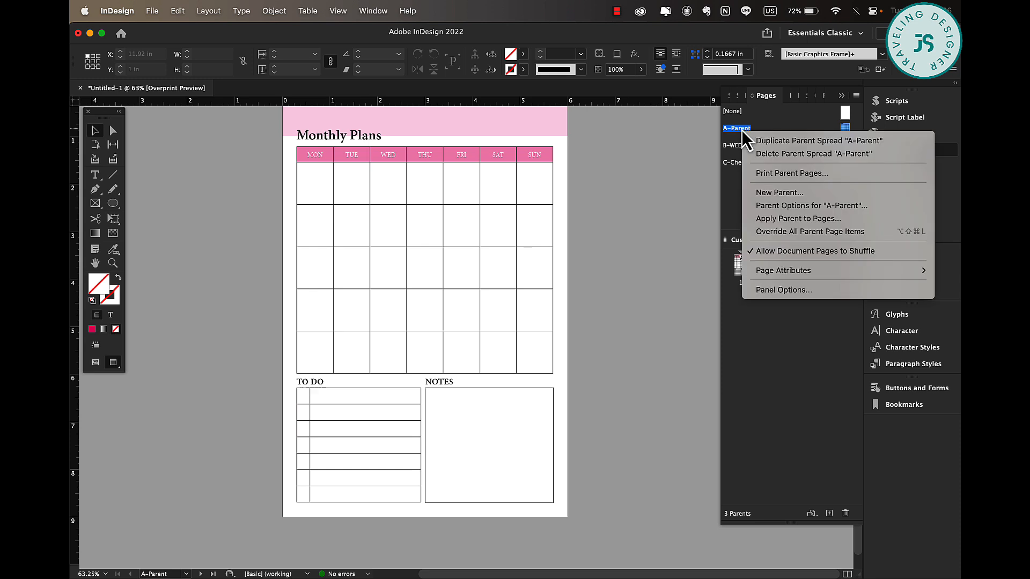
{"action": "left_click", "coordinate": [784, 204]}
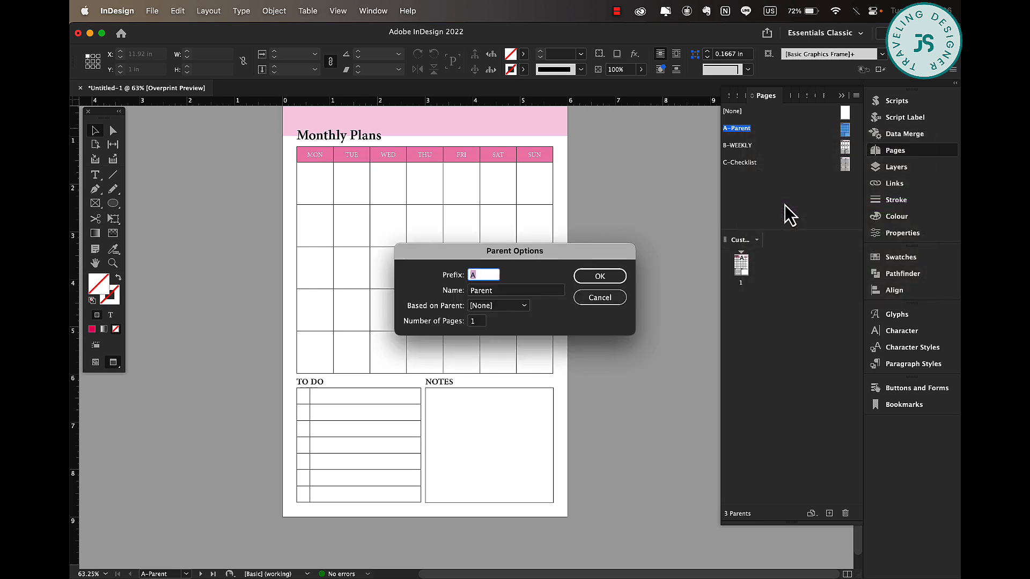
{"action": "double_click", "coordinate": [500, 291]}
{"action": "type", "text": "Monthly"}
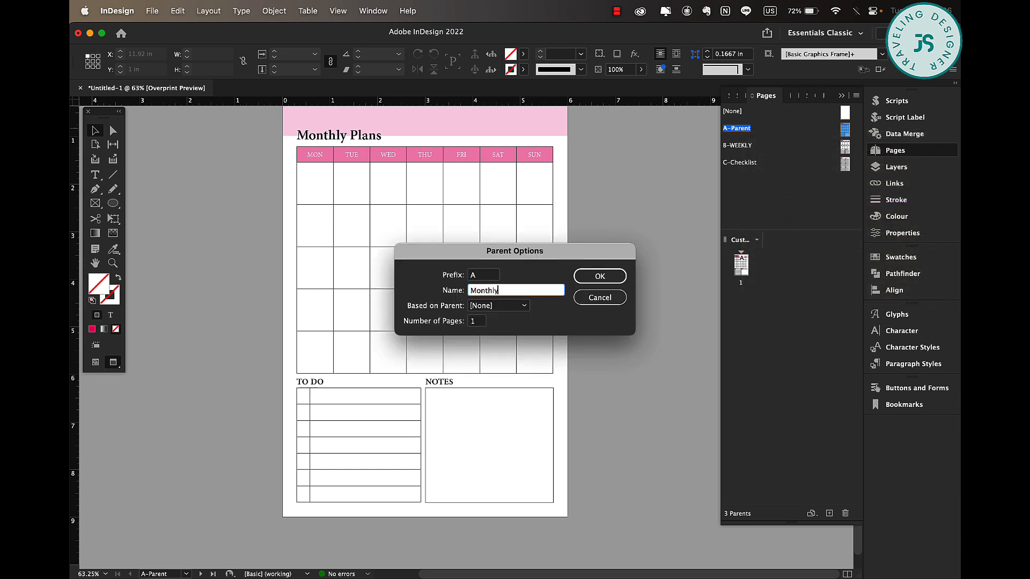
{"action": "left_click", "coordinate": [595, 283]}
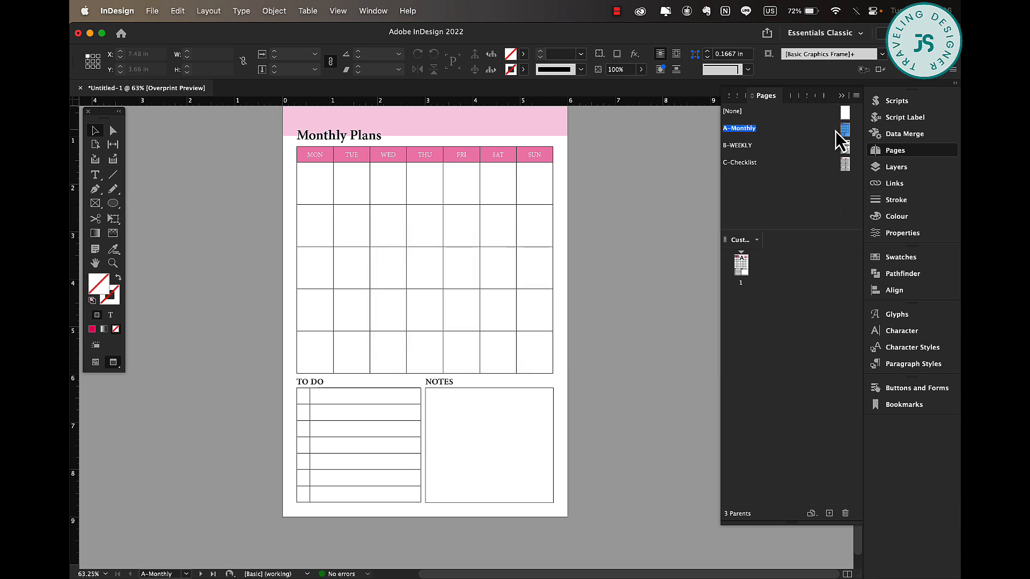
Create a new parent page named Notes.
{"action": "double_click", "coordinate": [846, 146]}
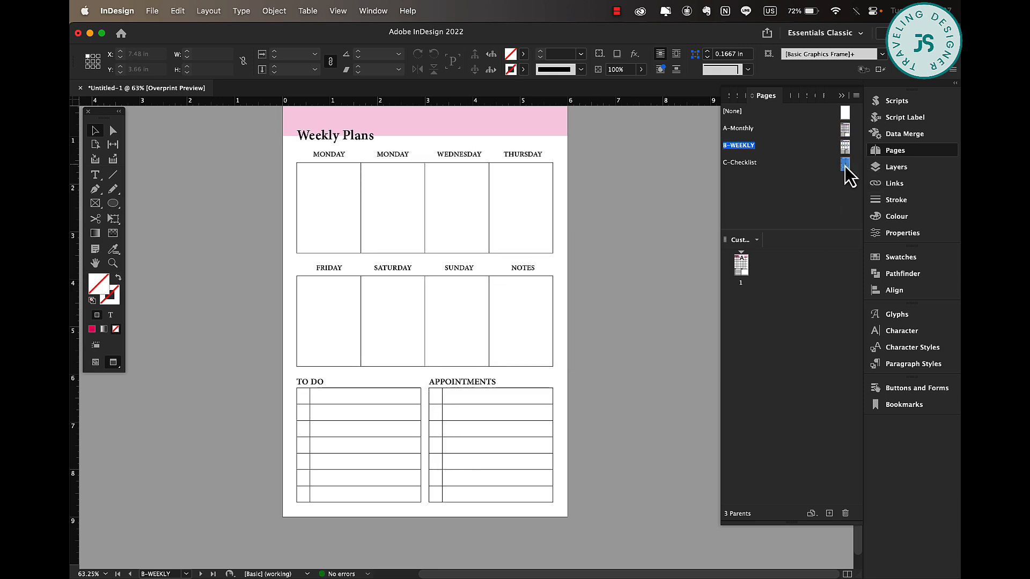
{"action": "double_click", "coordinate": [845, 165]}
{"action": "left_click", "coordinate": [822, 185]}
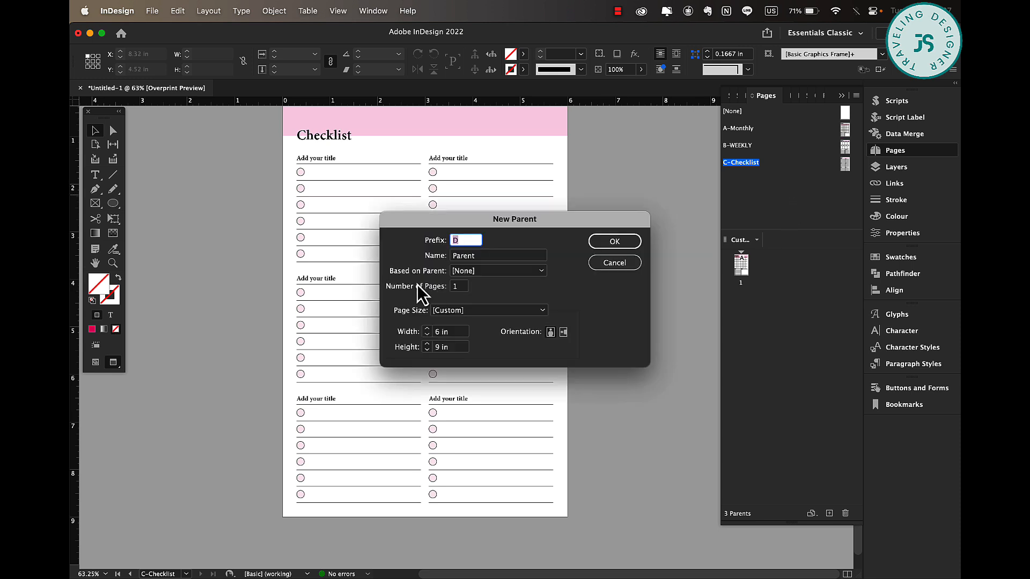
{"action": "key", "text": "Tab"}
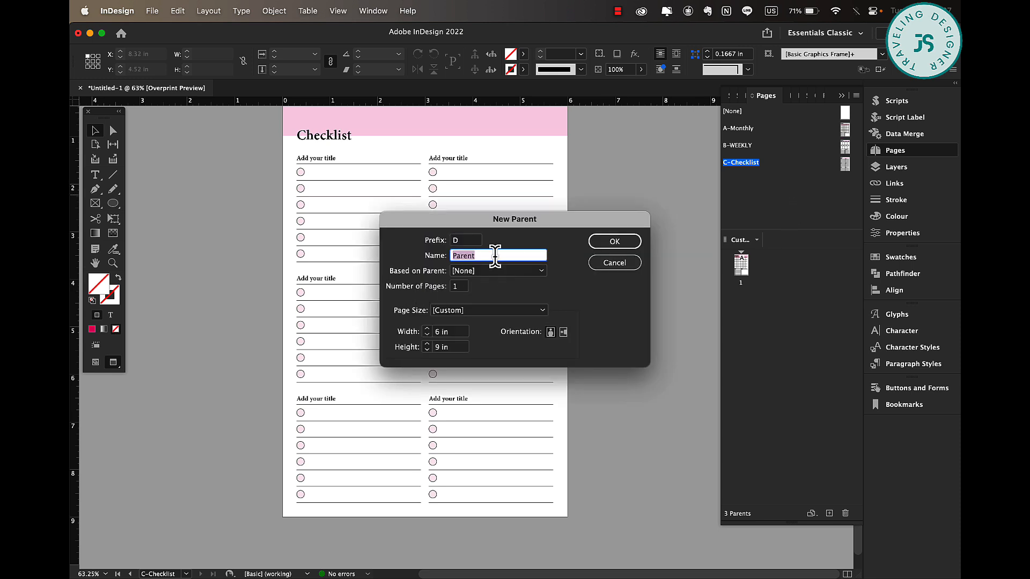
{"action": "type", "text": "Notes"}
{"action": "left_click", "coordinate": [617, 242]}
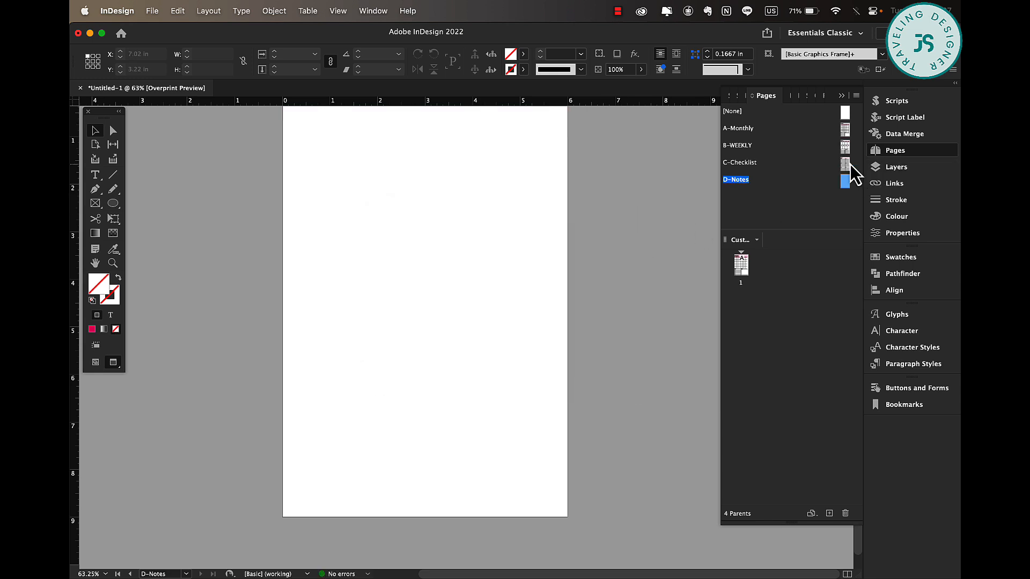
Copy the pink header and title from the Checklist parent and paste them in place on the Notes parent.
{"action": "double_click", "coordinate": [850, 163]}
{"action": "left_click_drag", "start_coordinate": [253, 131], "coordinate": [390, 149]}
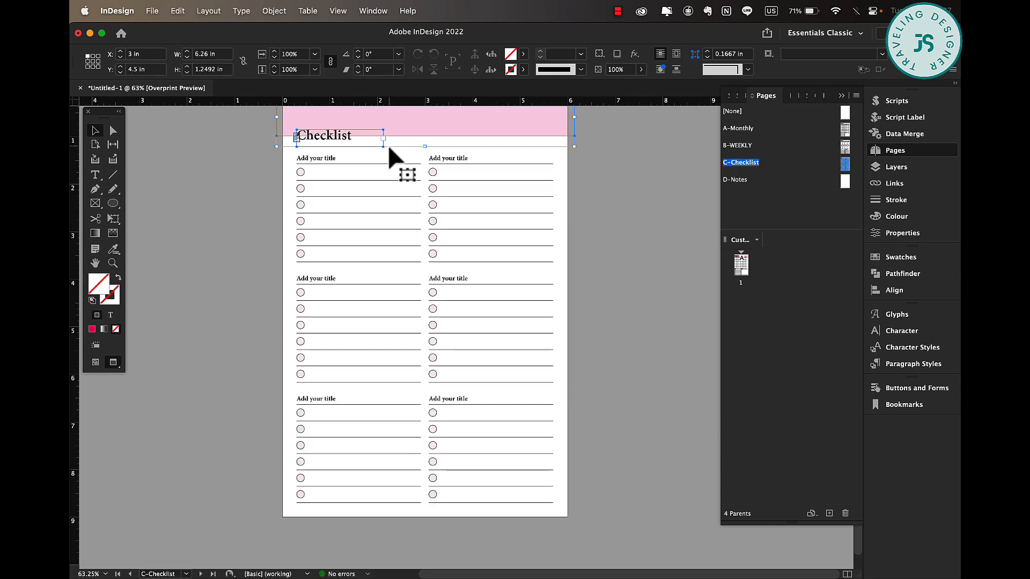
{"action": "key", "text": "shift+Page_Down"}
{"action": "right_click", "coordinate": [496, 174]}
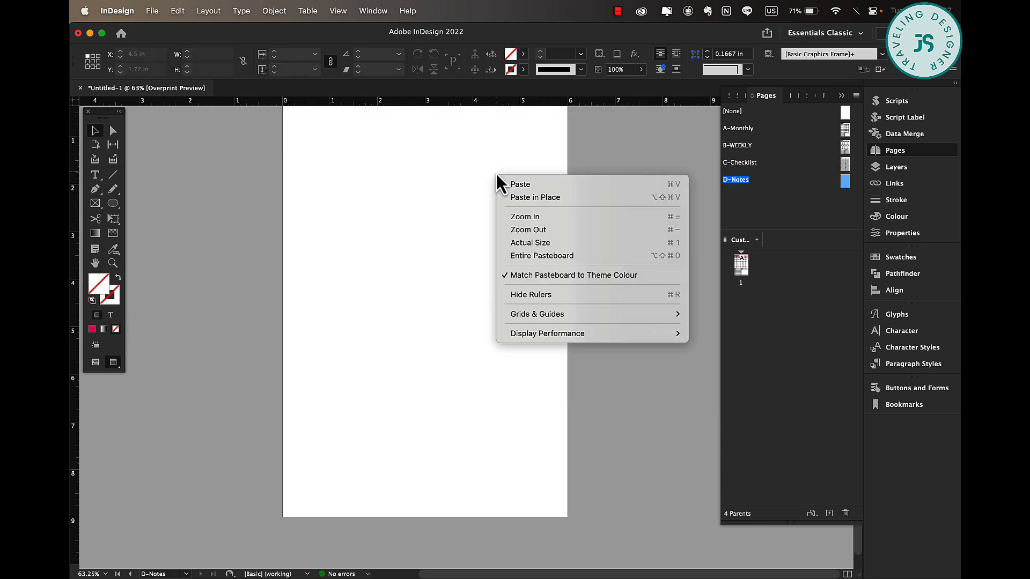
{"action": "left_click", "coordinate": [555, 197]}
Change the header title on the Notes parent to Notes.
{"action": "double_click", "coordinate": [333, 177]}
{"action": "type", "text": "No"}
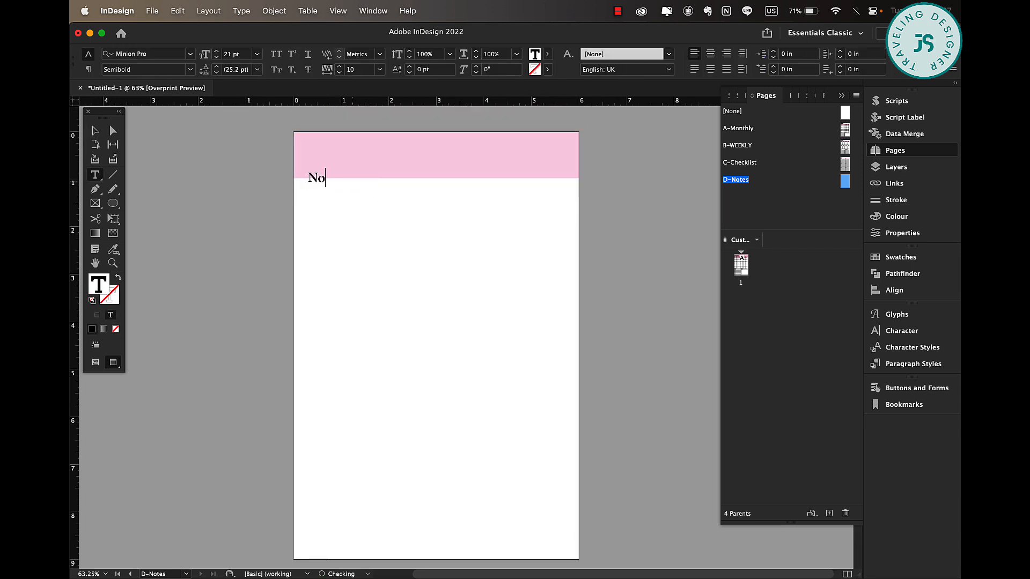
{"action": "type", "text": "tes"}
{"action": "left_click", "coordinate": [667, 255]}
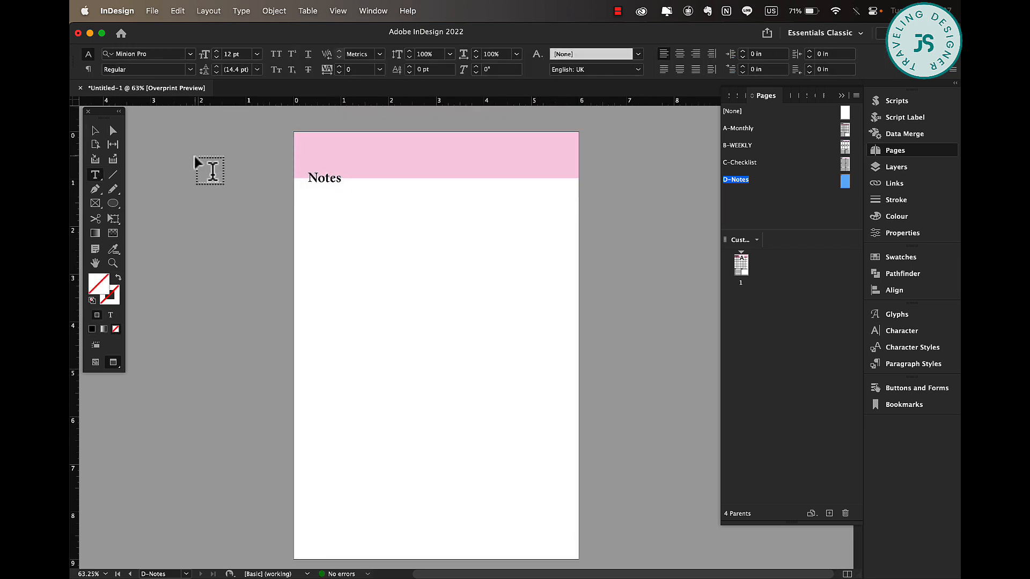
{"action": "key", "text": "w"}
{"action": "left_click", "coordinate": [95, 130]}
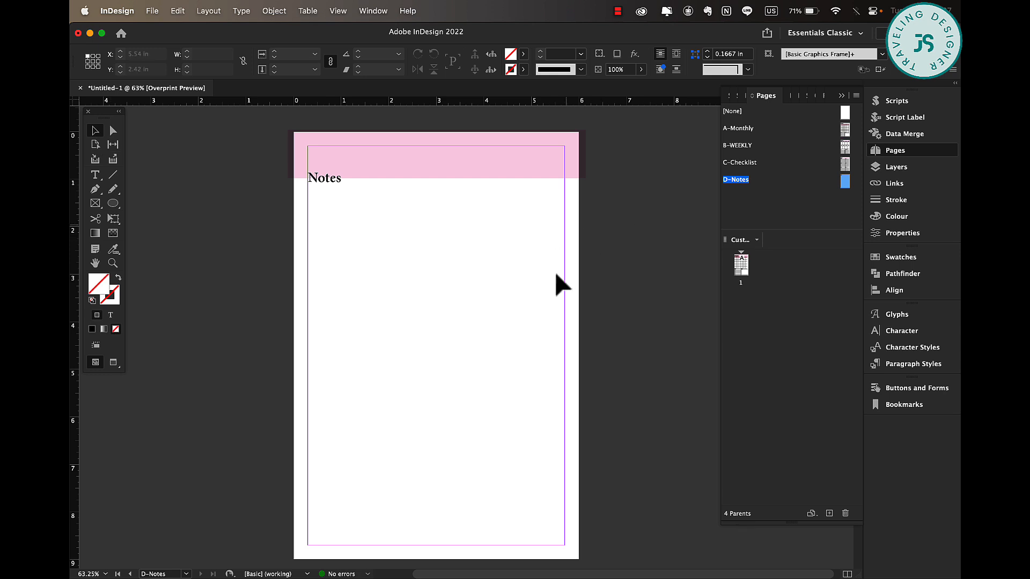
Create a 20-row, one-column table filling the page below the Notes header.
{"action": "left_click", "coordinate": [311, 11]}
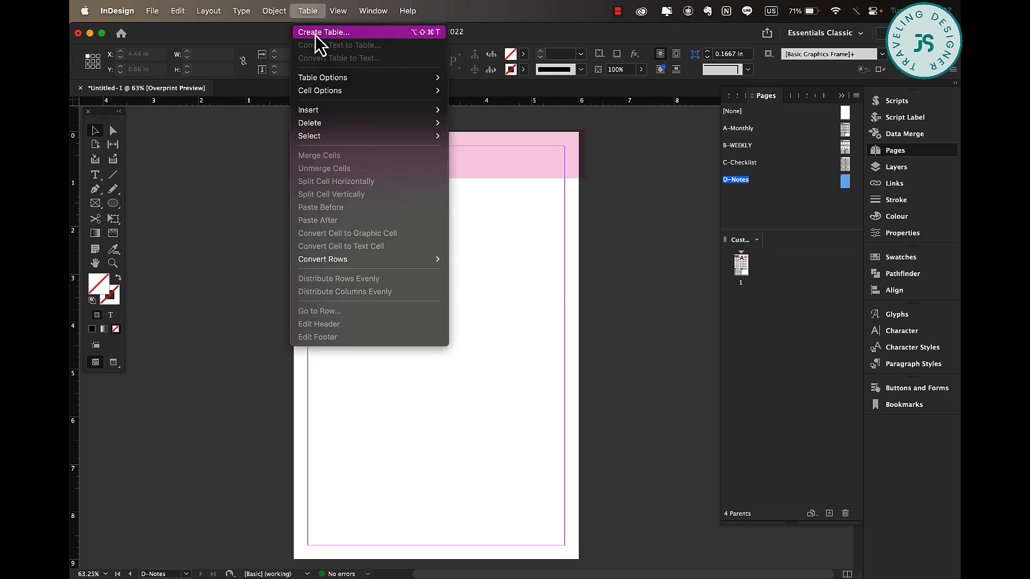
{"action": "left_click", "coordinate": [316, 32]}
{"action": "type", "text": "1"}
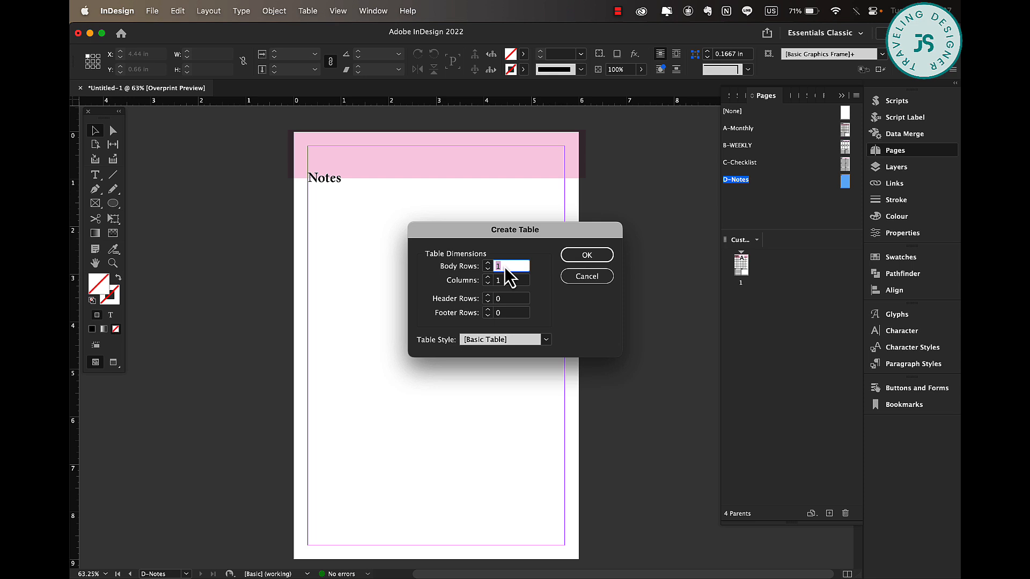
{"action": "type", "text": "10"}
{"action": "left_click", "coordinate": [588, 256]}
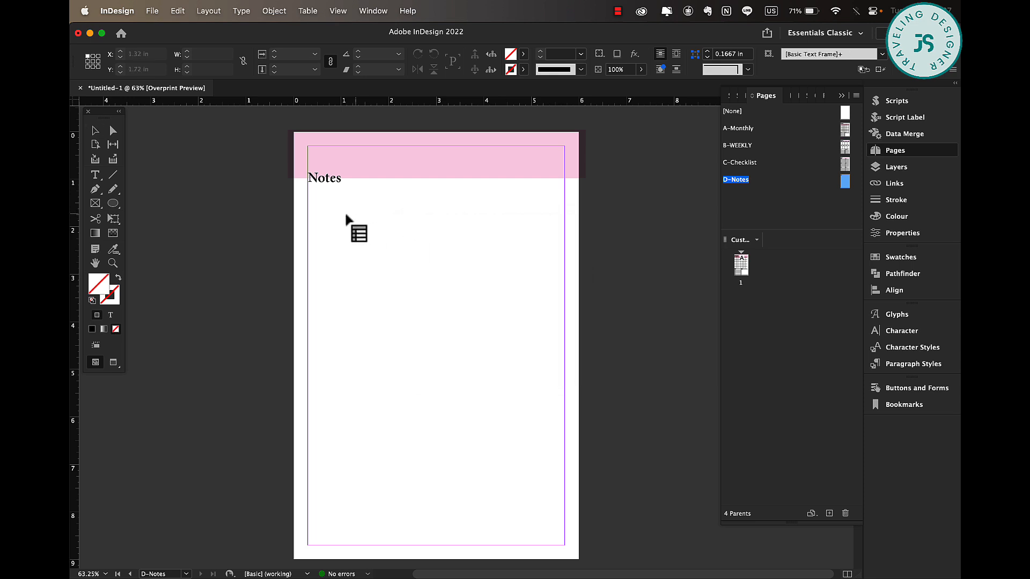
{"action": "left_click", "coordinate": [346, 216]}
{"action": "left_click", "coordinate": [306, 187]}
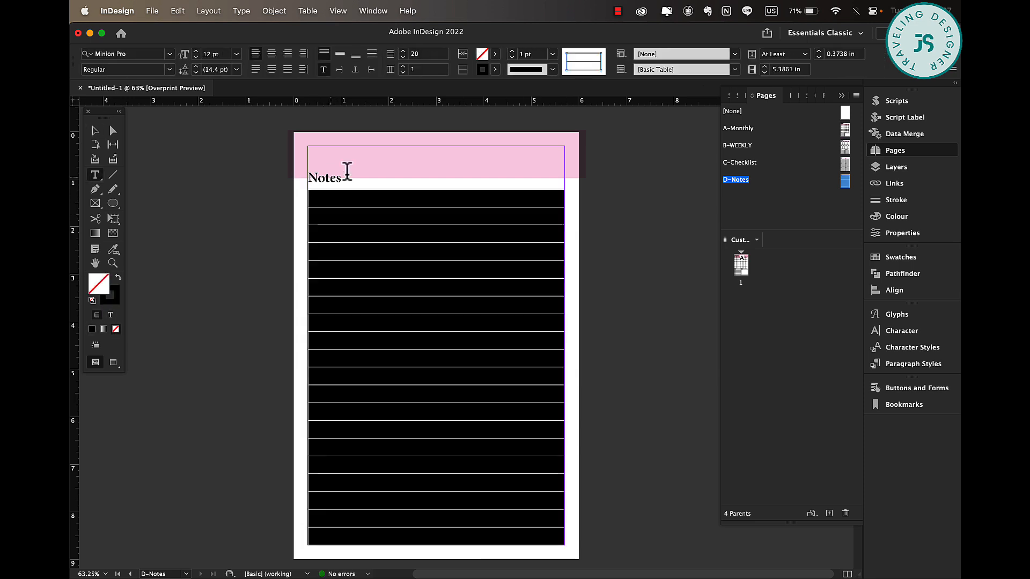
Set the table's selected cell strokes to colour None.
{"action": "left_click", "coordinate": [567, 69]}
{"action": "left_click", "coordinate": [495, 69]}
{"action": "left_click", "coordinate": [401, 105]}
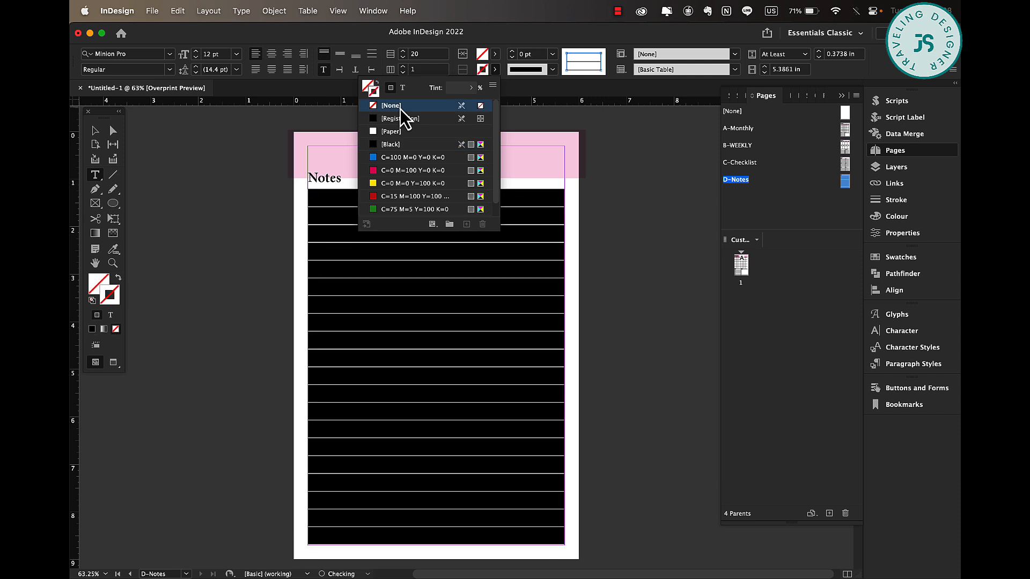
{"action": "left_click", "coordinate": [589, 253]}
Select the table's rows and set their horizontal cell strokes to 0.5 pt.
{"action": "left_click", "coordinate": [531, 217]}
{"action": "left_click_drag", "start_coordinate": [531, 214], "coordinate": [525, 539]}
{"action": "left_click", "coordinate": [570, 62]}
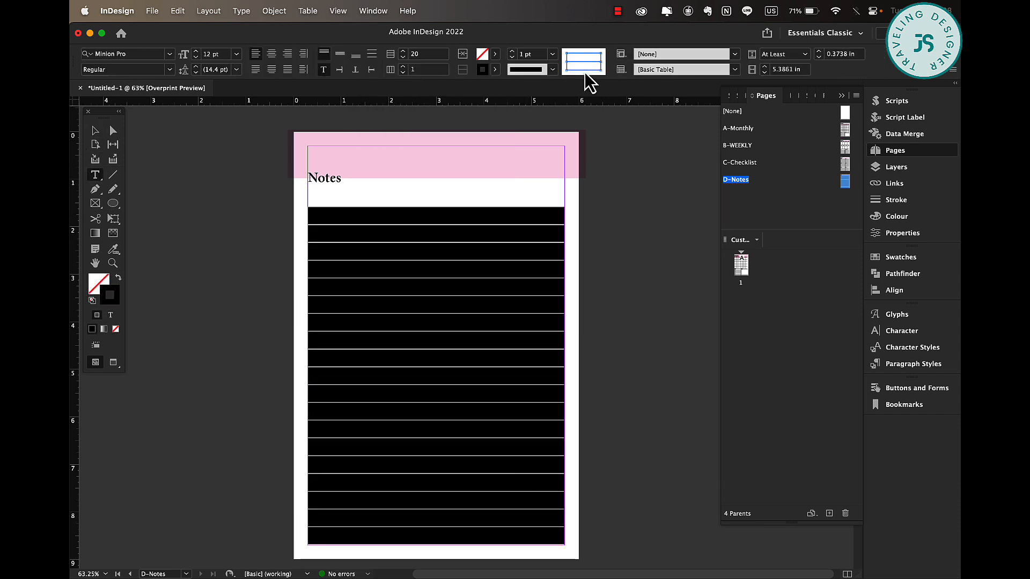
{"action": "left_click", "coordinate": [555, 57]}
{"action": "left_click", "coordinate": [537, 90]}
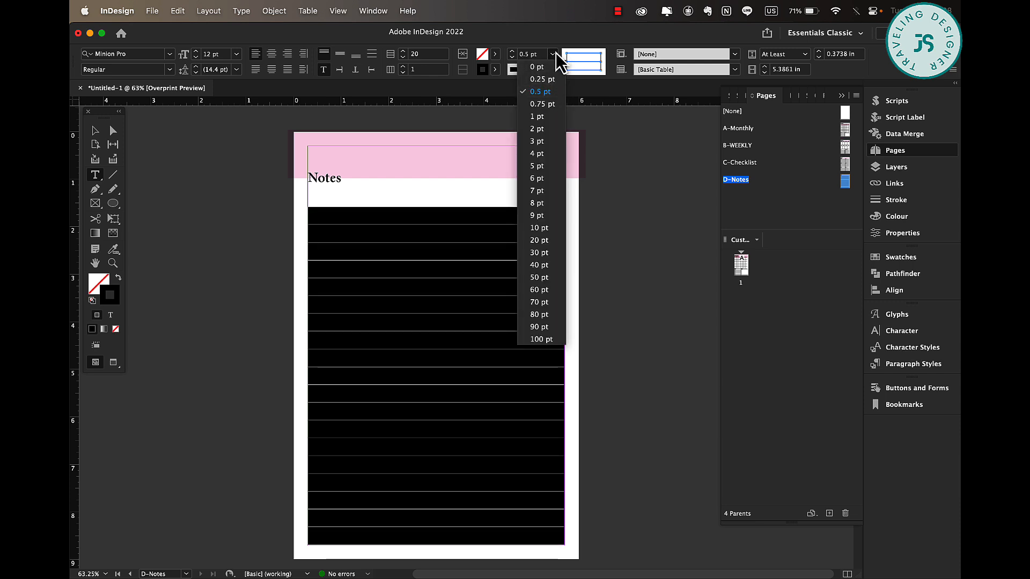
Change the row lines' stroke type to Japanese Dots.
{"action": "left_click", "coordinate": [558, 63]}
{"action": "left_click", "coordinate": [552, 69]}
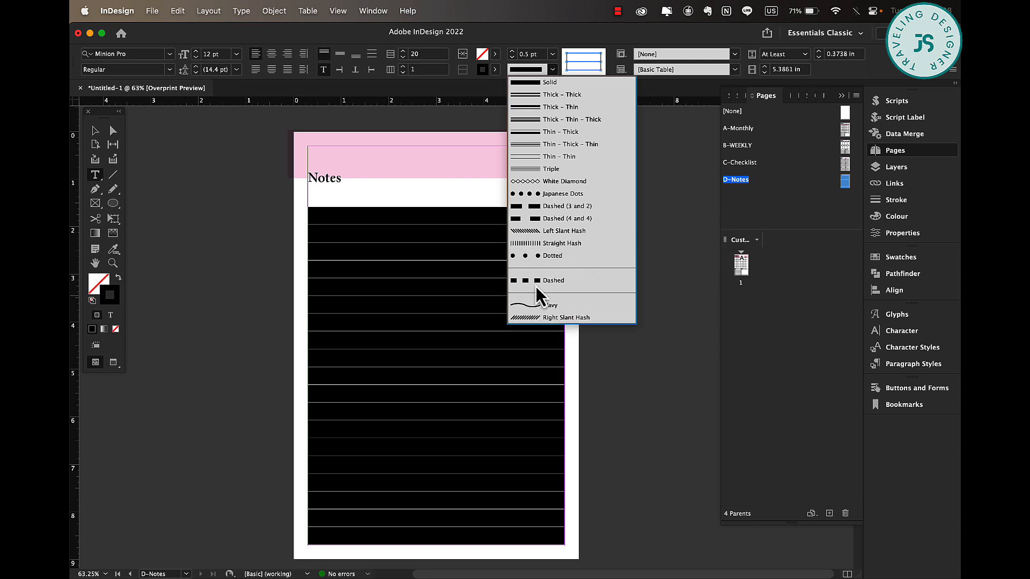
{"action": "left_click", "coordinate": [571, 194]}
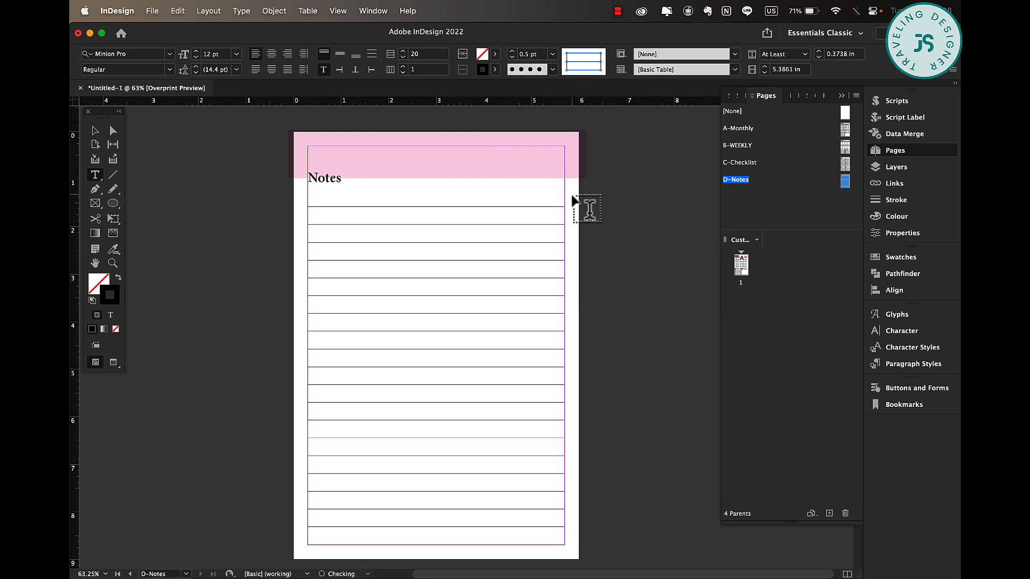
Select the lined table rows and change their stroke weight to 0.75 pt, then preview the page.
{"action": "left_click", "coordinate": [95, 133]}
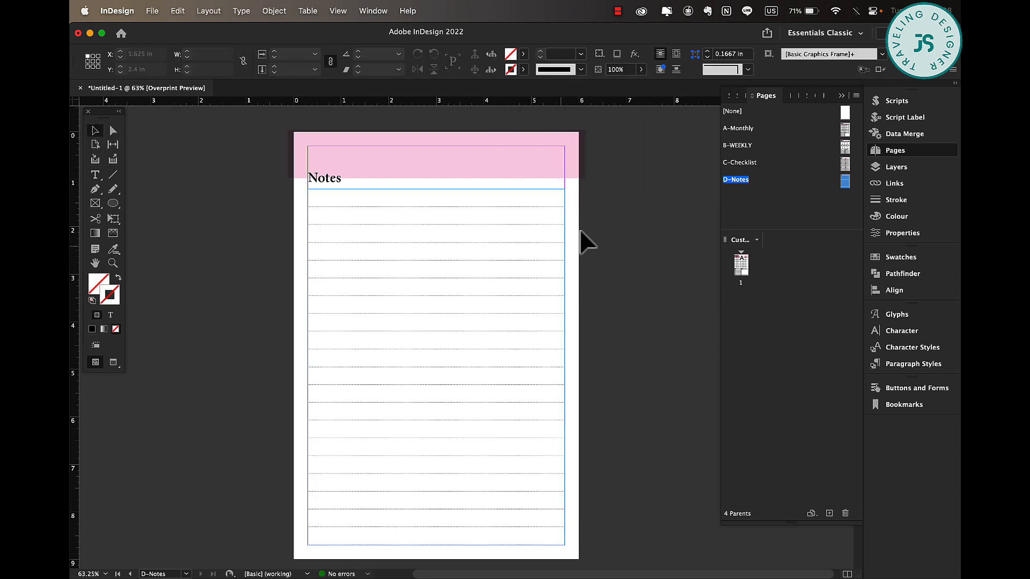
{"action": "left_click", "coordinate": [672, 199]}
{"action": "double_click", "coordinate": [502, 198]}
{"action": "left_click_drag", "start_coordinate": [502, 197], "coordinate": [516, 536]}
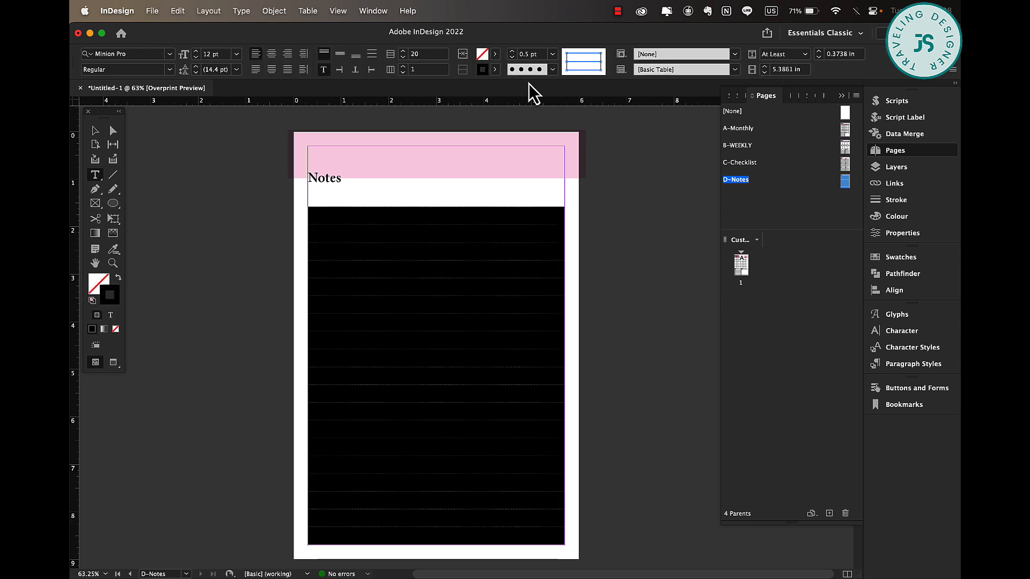
{"action": "left_click", "coordinate": [552, 53]}
{"action": "left_click", "coordinate": [552, 107]}
{"action": "left_click", "coordinate": [95, 130]}
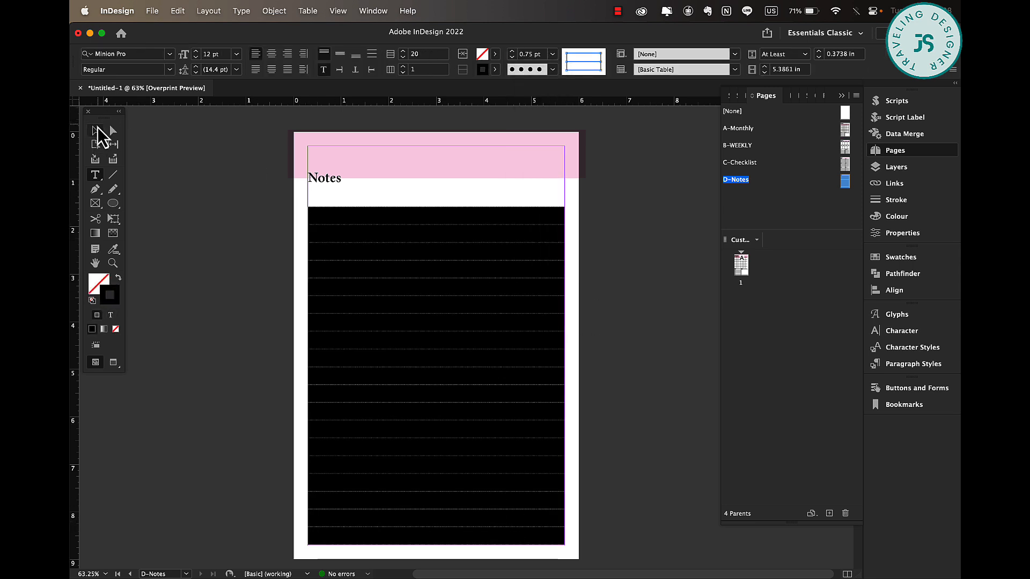
{"action": "left_click", "coordinate": [256, 293]}
{"action": "key", "text": "w"}
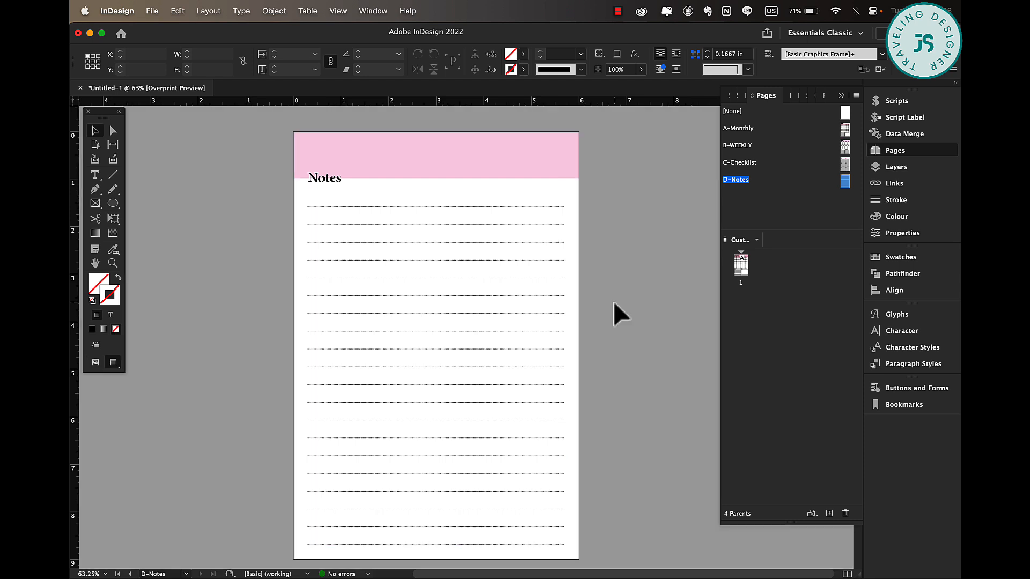
{"action": "key", "text": "super+0"}
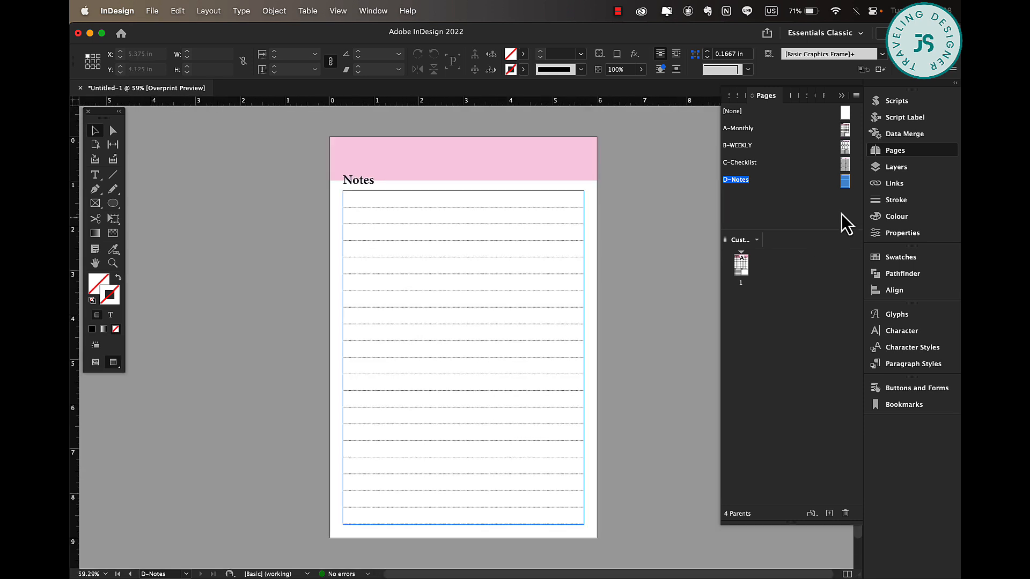
Review each of the parent page layouts in turn.
{"action": "double_click", "coordinate": [845, 164]}
{"action": "double_click", "coordinate": [845, 146]}
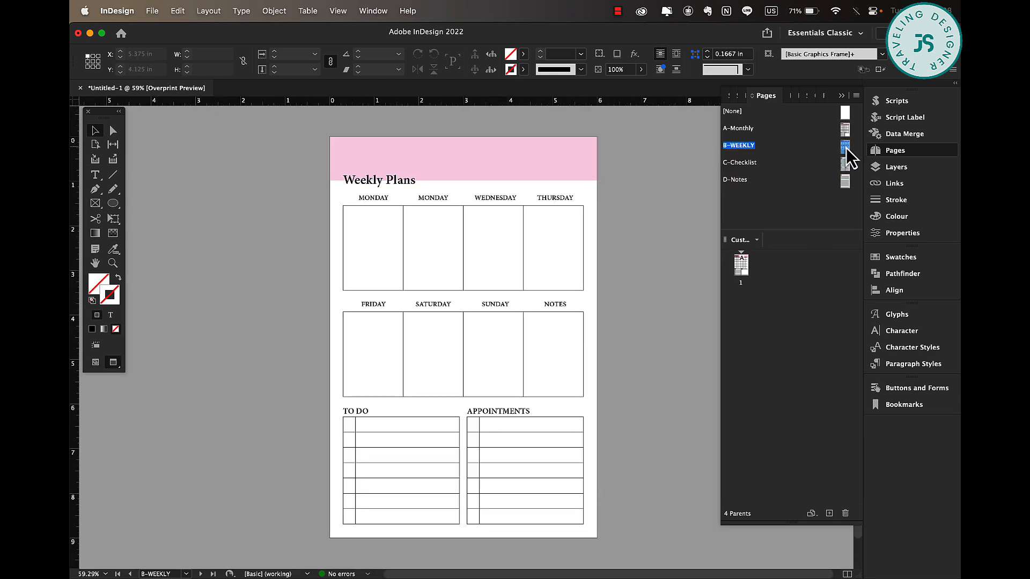
{"action": "double_click", "coordinate": [846, 132]}
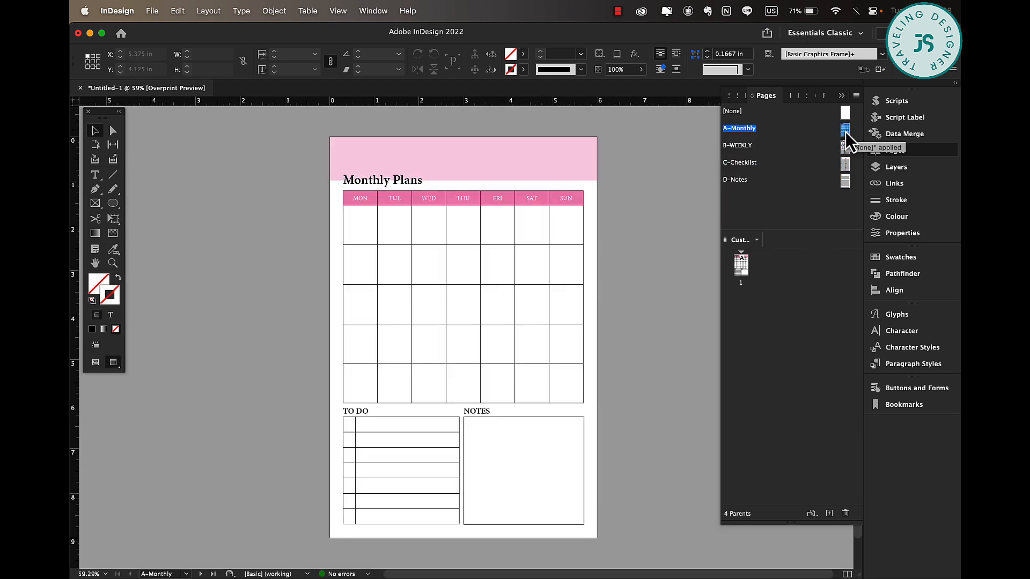
{"action": "left_click", "coordinate": [772, 279]}
{"action": "left_click", "coordinate": [799, 370]}
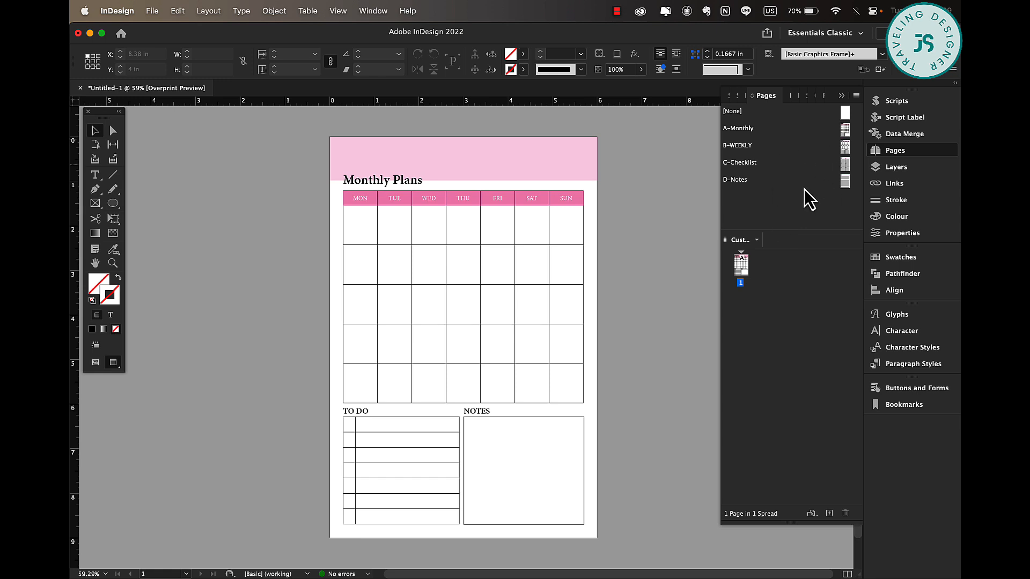
Add three new document pages after page 1.
{"action": "double_click", "coordinate": [741, 267]}
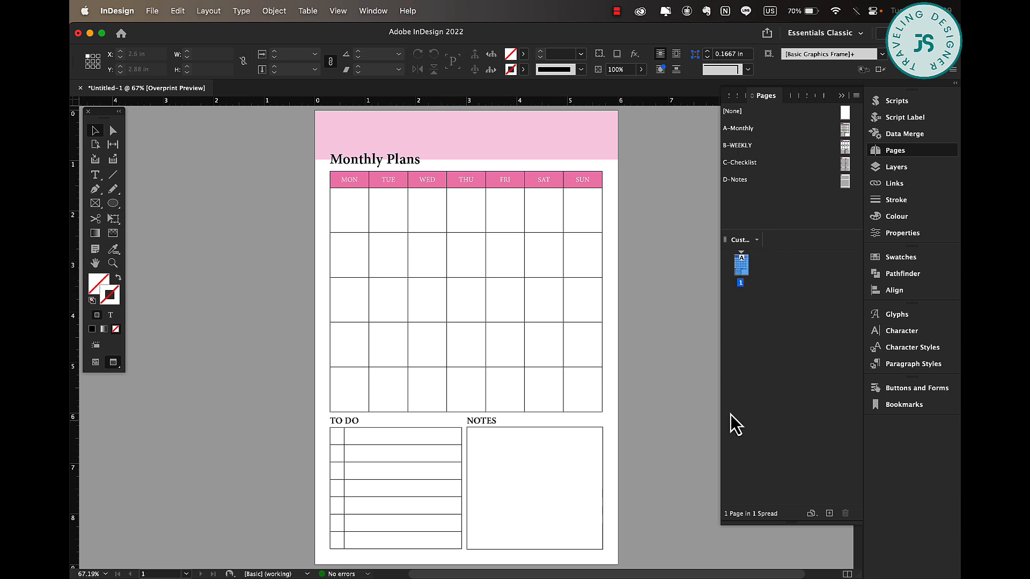
{"action": "left_click", "coordinate": [830, 514]}
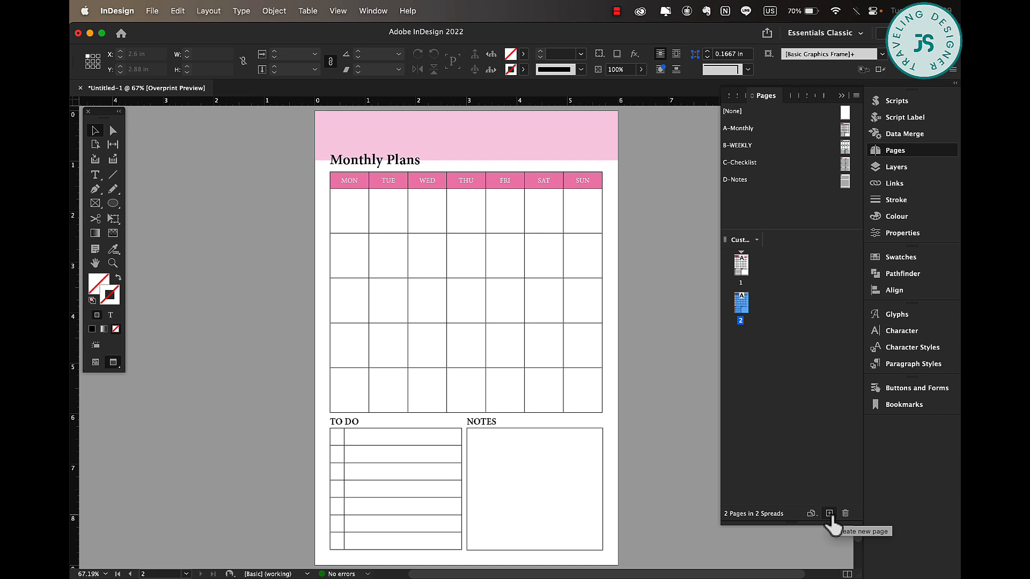
{"action": "left_click", "coordinate": [830, 514]}
{"action": "left_click", "coordinate": [830, 514]}
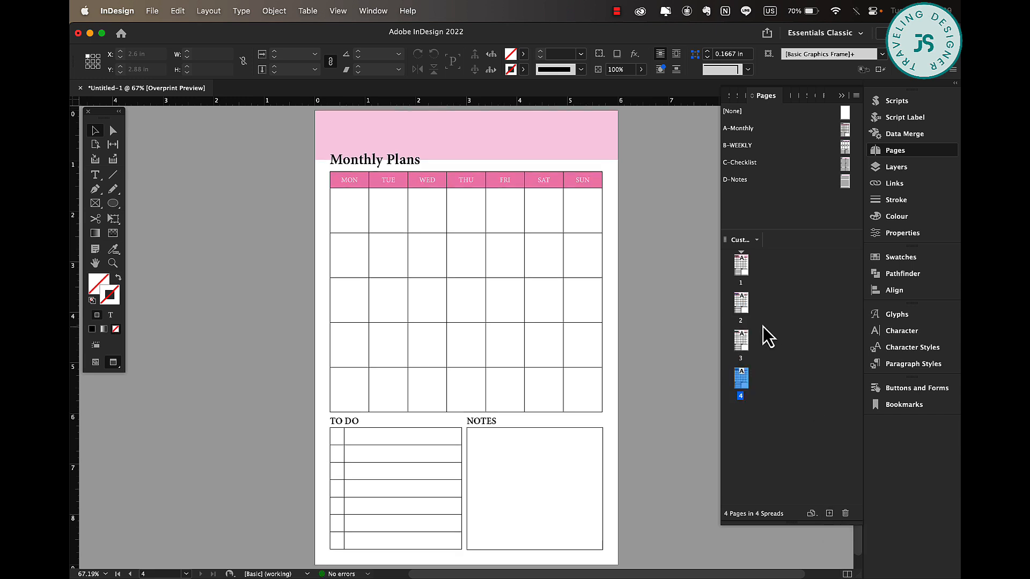
Apply the B-WEEKLY parent to page 2.
{"action": "double_click", "coordinate": [743, 300]}
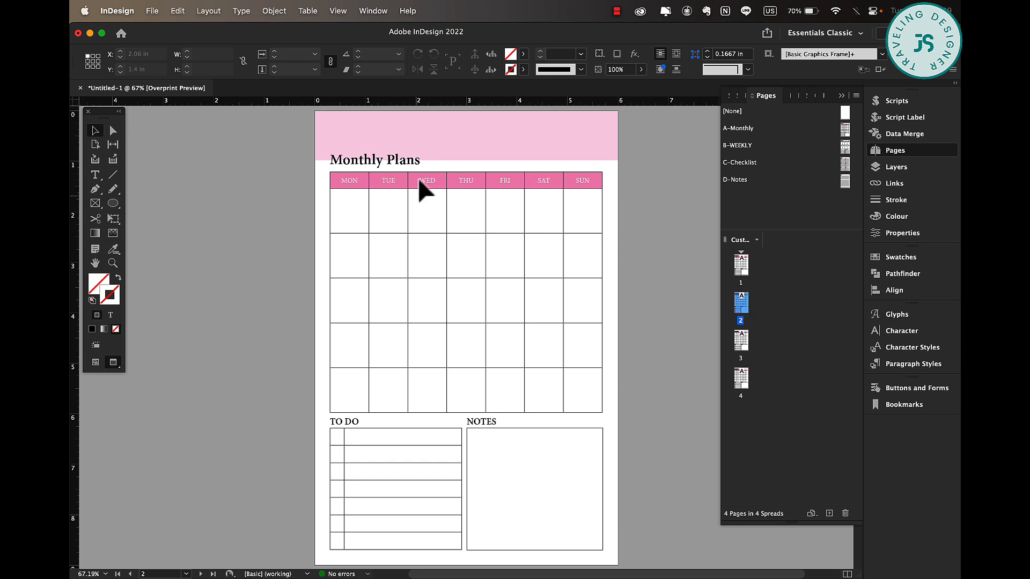
{"action": "right_click", "coordinate": [748, 314]}
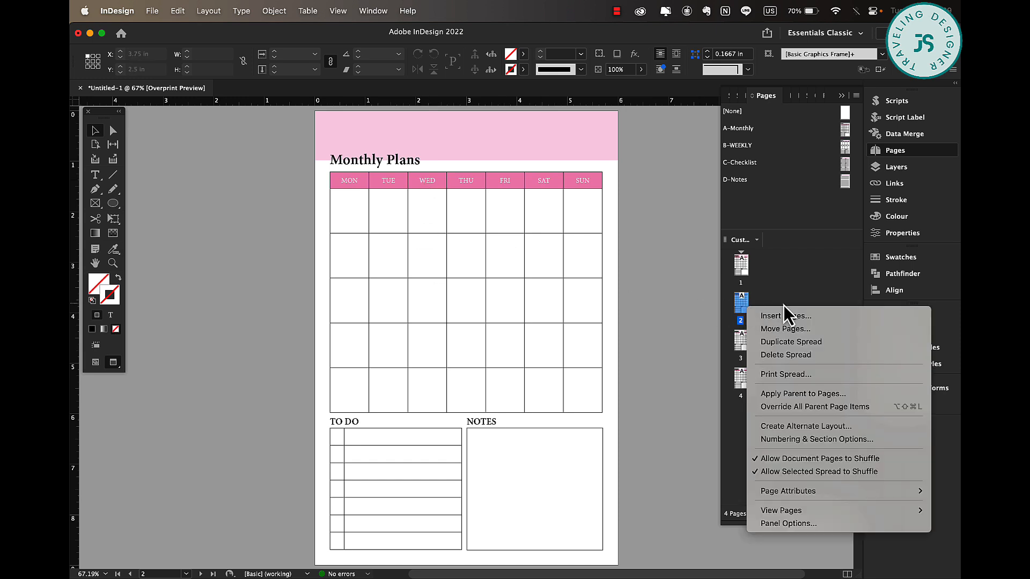
{"action": "left_click", "coordinate": [843, 395]}
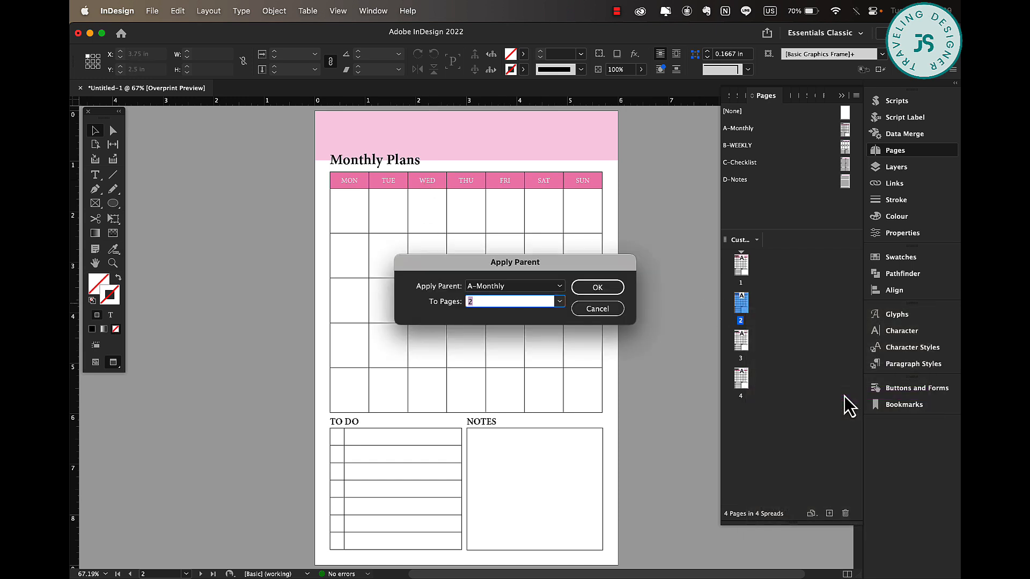
{"action": "left_click", "coordinate": [557, 287]}
{"action": "left_click", "coordinate": [502, 320]}
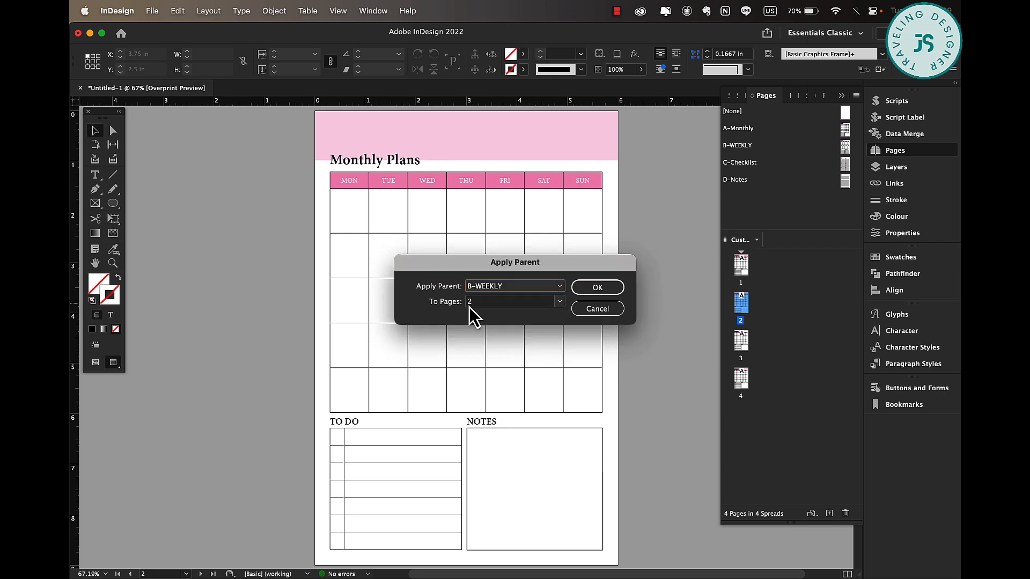
{"action": "left_click", "coordinate": [600, 289]}
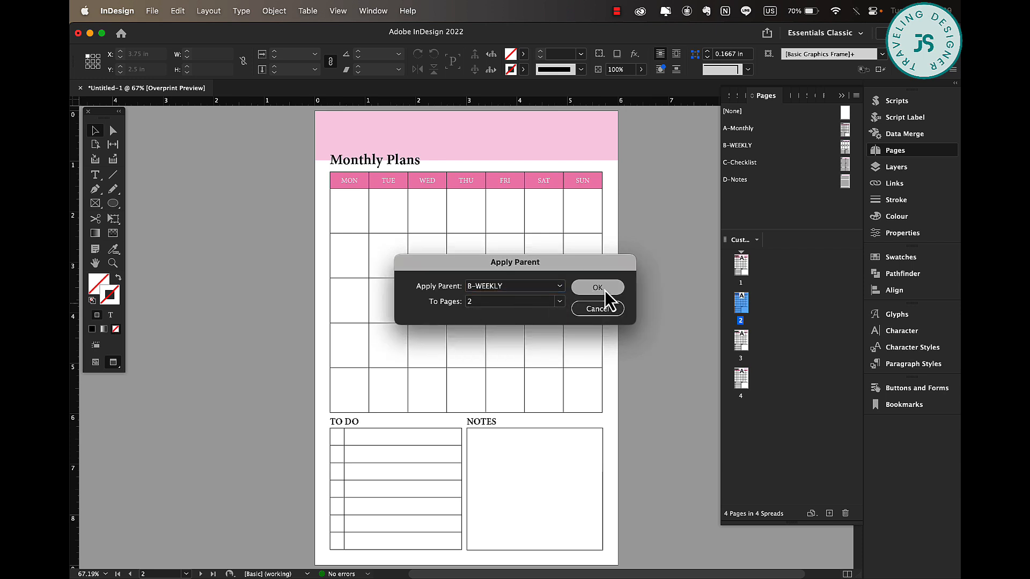
Apply the C-Checklist parent to page 3.
{"action": "left_click", "coordinate": [741, 341]}
{"action": "right_click", "coordinate": [740, 343]}
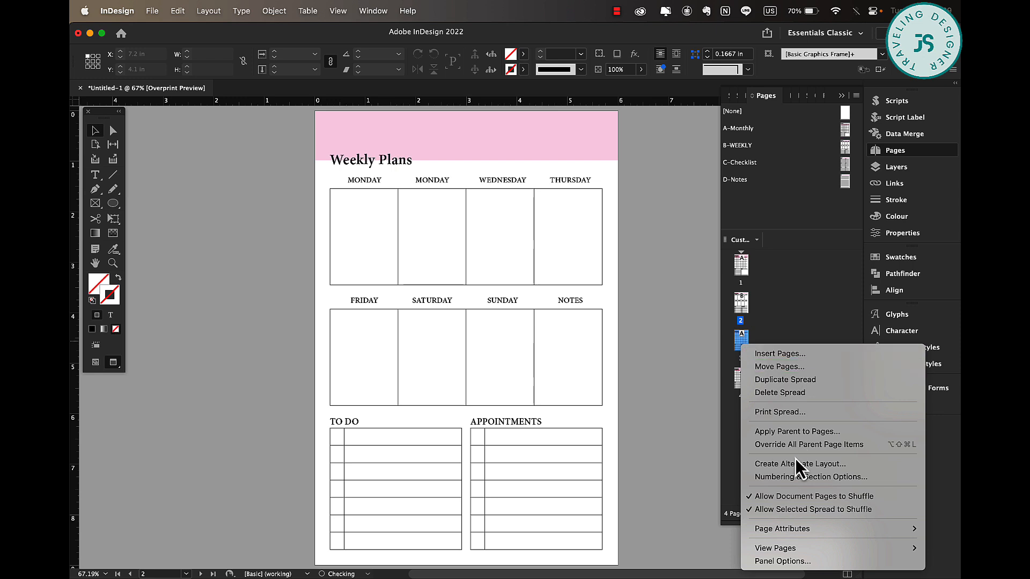
{"action": "left_click", "coordinate": [791, 432]}
{"action": "left_click", "coordinate": [493, 288]}
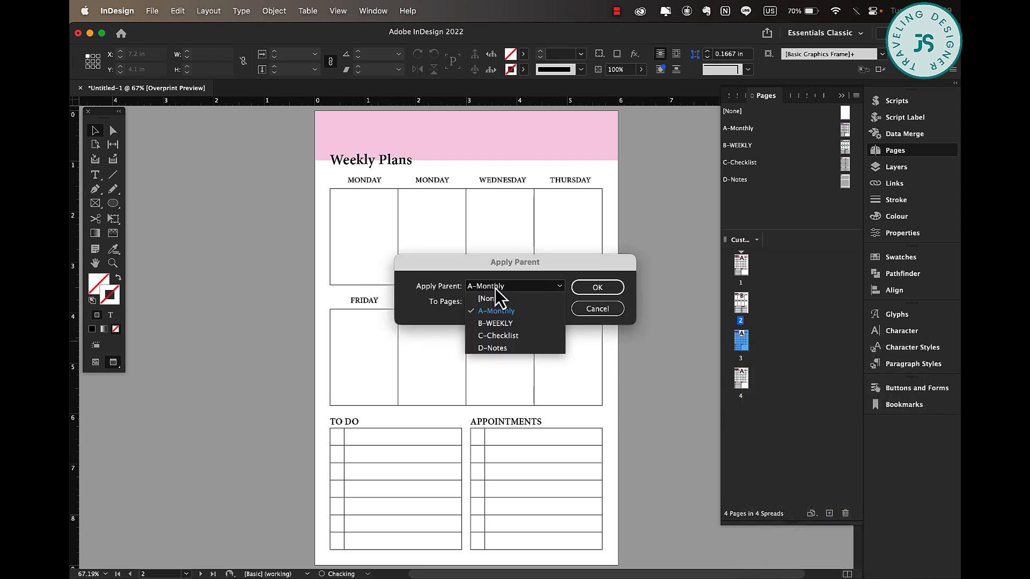
{"action": "left_click", "coordinate": [504, 337]}
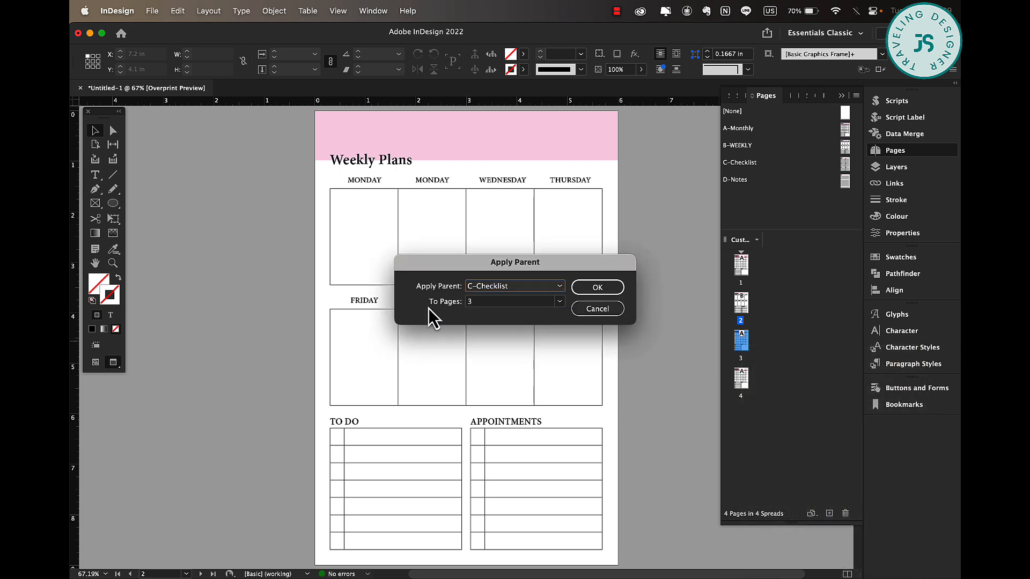
{"action": "left_click", "coordinate": [613, 288]}
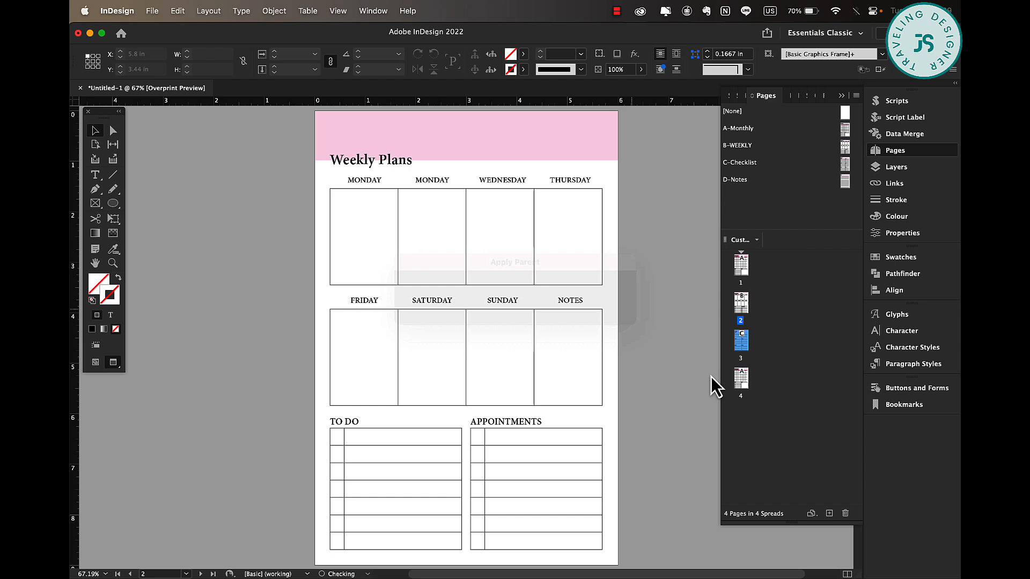
Apply the D-Notes parent to page 4.
{"action": "left_click", "coordinate": [741, 378]}
{"action": "right_click", "coordinate": [740, 380]}
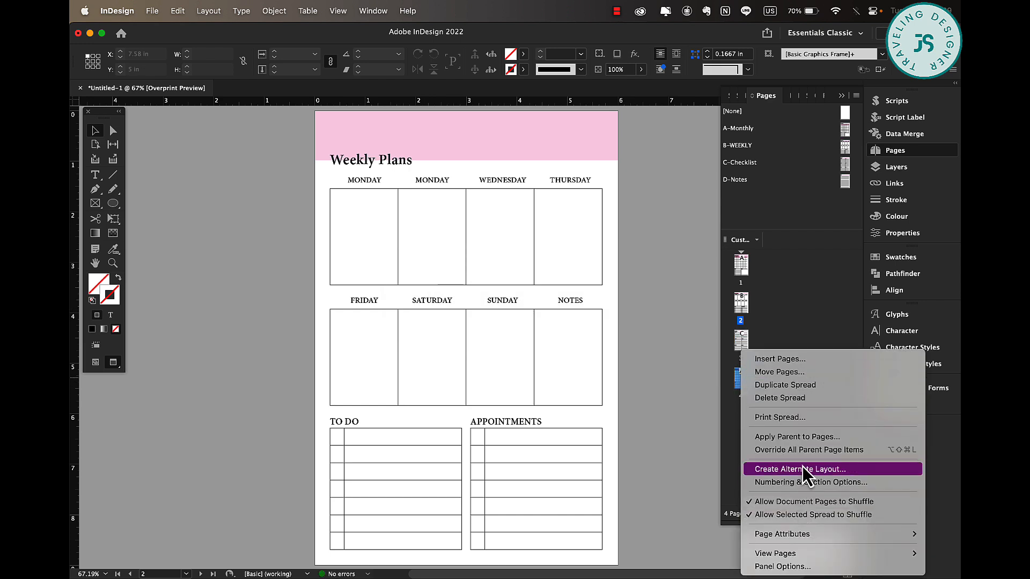
{"action": "left_click", "coordinate": [796, 442]}
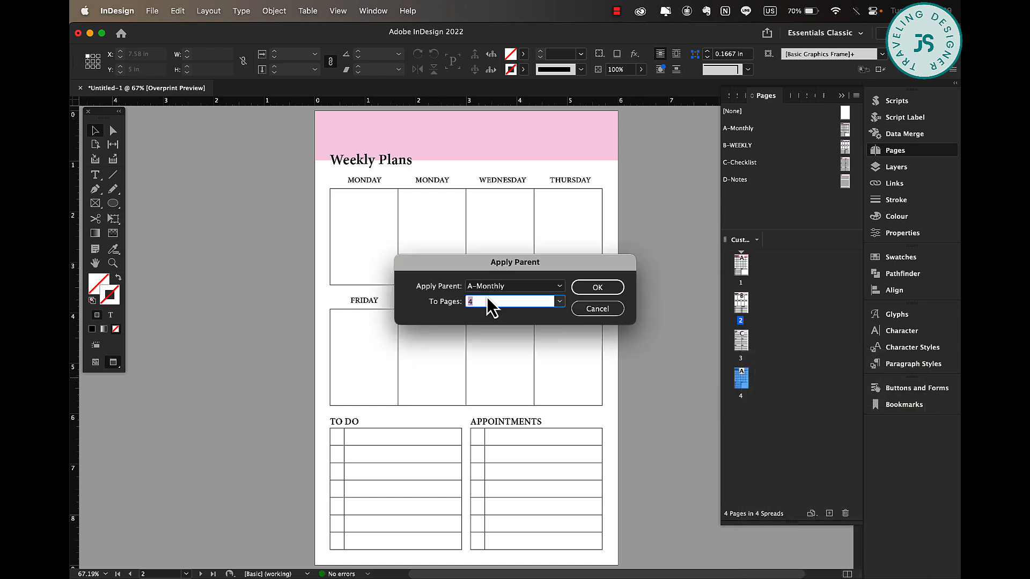
{"action": "left_click", "coordinate": [489, 290]}
{"action": "left_click", "coordinate": [495, 343]}
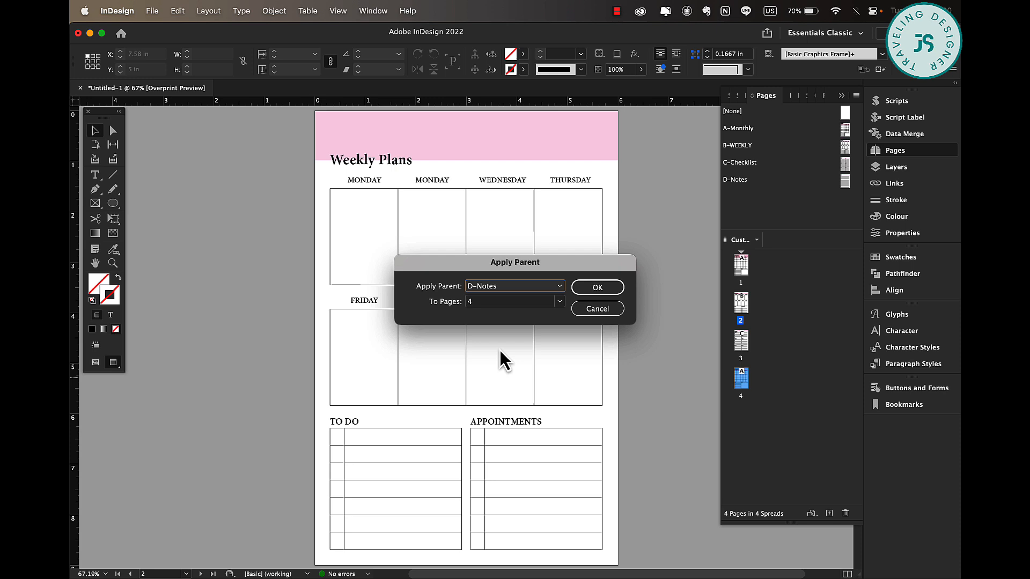
{"action": "left_click", "coordinate": [617, 290]}
Review document pages 1 to 4 in turn.
{"action": "double_click", "coordinate": [741, 264]}
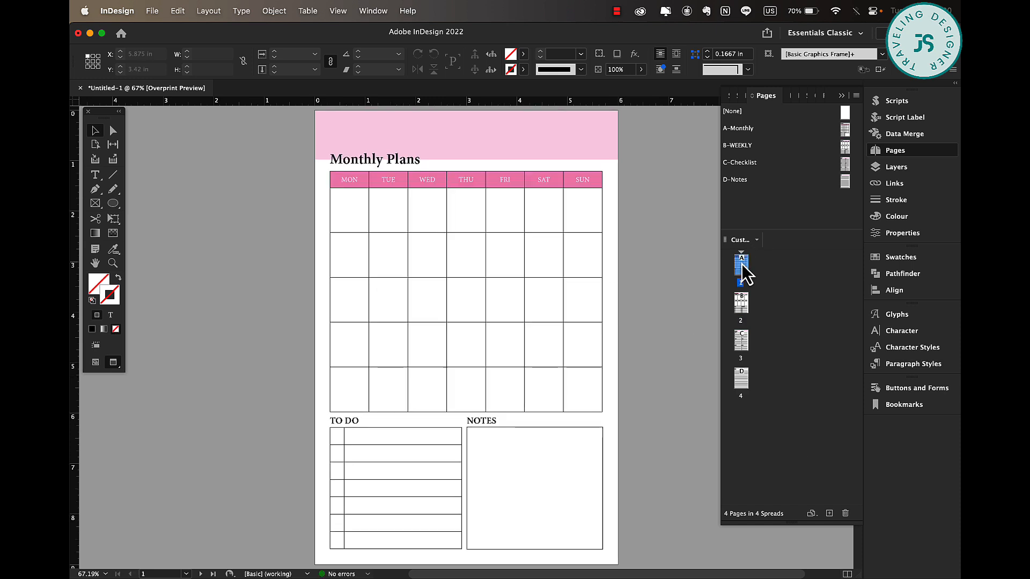
{"action": "double_click", "coordinate": [742, 301]}
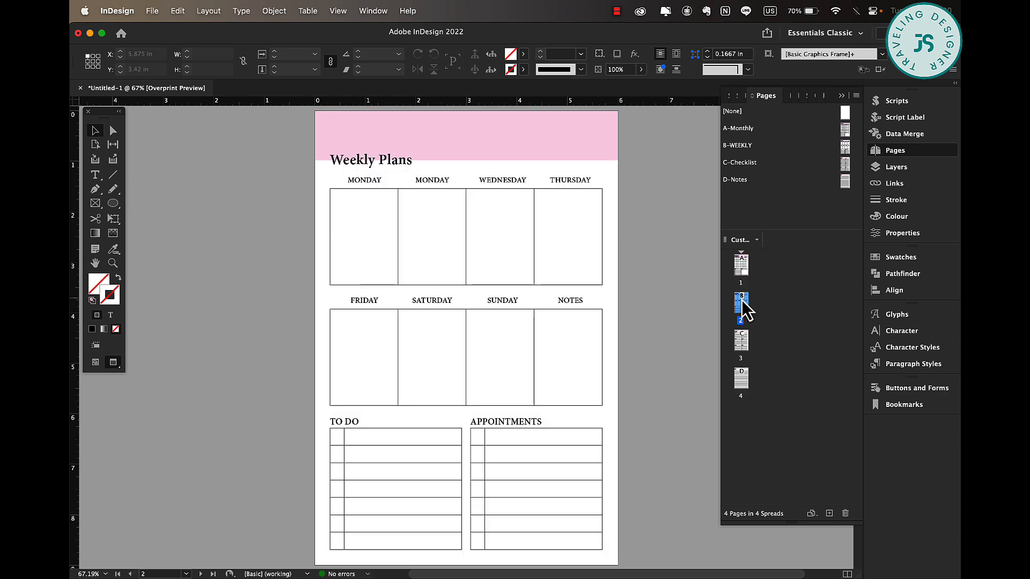
{"action": "left_click", "coordinate": [742, 338]}
{"action": "double_click", "coordinate": [742, 338]}
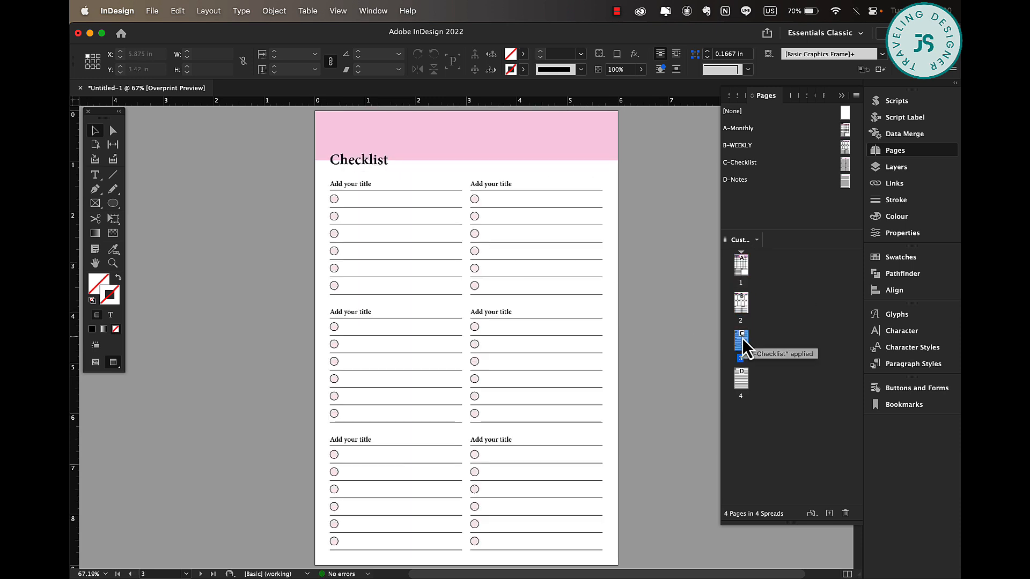
{"action": "double_click", "coordinate": [743, 377]}
{"action": "left_click", "coordinate": [832, 338]}
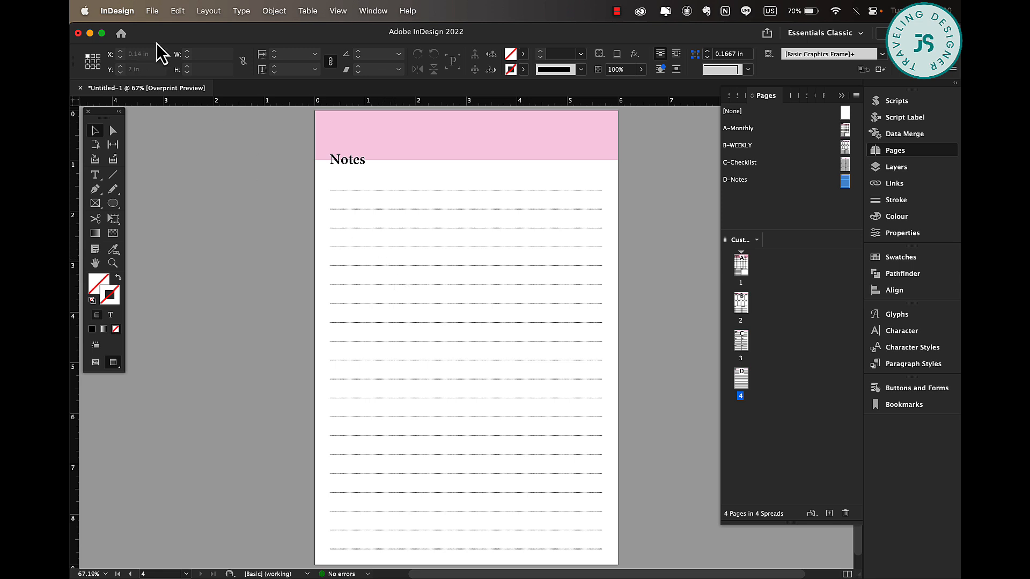
{"action": "left_click", "coordinate": [153, 12]}
{"action": "left_click", "coordinate": [214, 116]}
{"action": "left_click", "coordinate": [616, 287]}
{"action": "key", "text": "alt+super+0"}
Page through the document pages and the A-Monthly and B-WEEKLY parents to check the layouts.
{"action": "double_click", "coordinate": [741, 268]}
{"action": "double_click", "coordinate": [741, 305]}
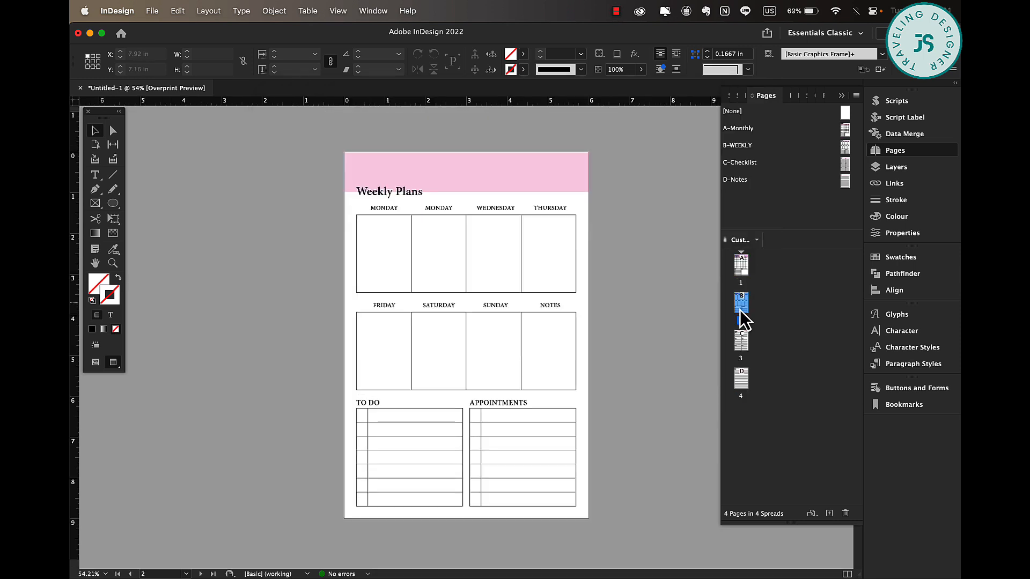
{"action": "double_click", "coordinate": [741, 380]}
{"action": "double_click", "coordinate": [743, 267]}
{"action": "double_click", "coordinate": [741, 303]}
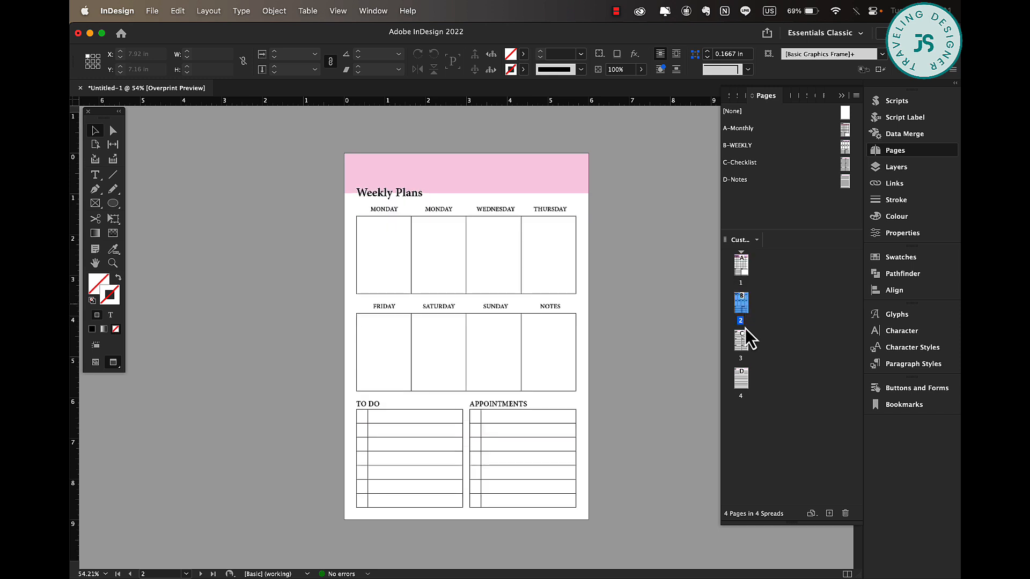
{"action": "double_click", "coordinate": [743, 339]}
{"action": "double_click", "coordinate": [746, 370]}
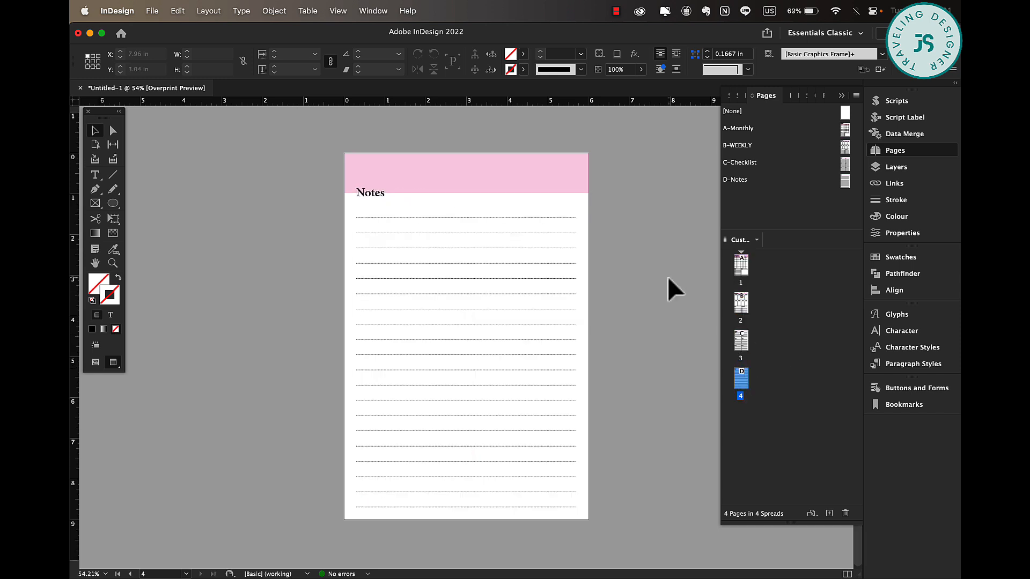
{"action": "double_click", "coordinate": [838, 133]}
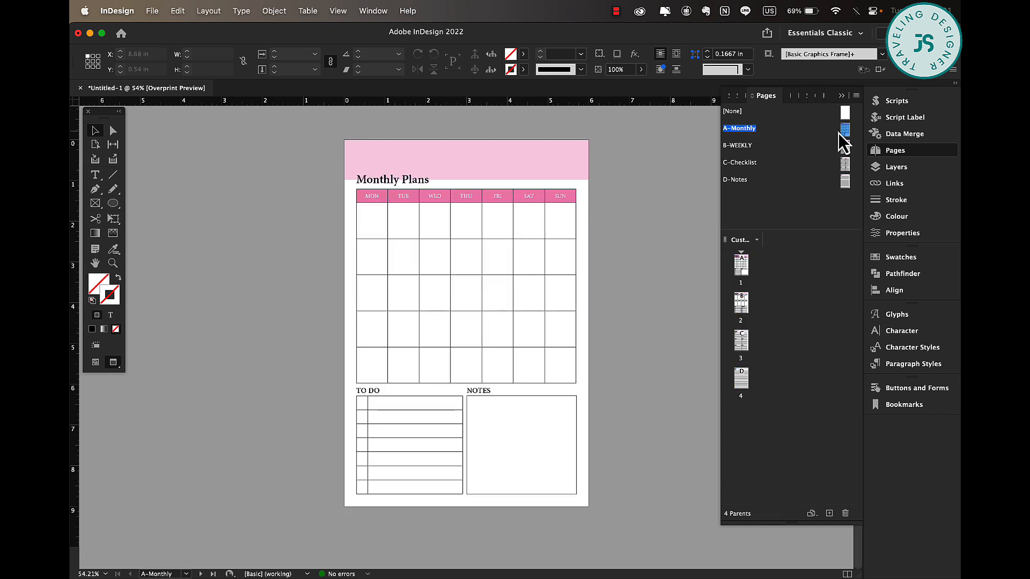
{"action": "left_click", "coordinate": [490, 177]}
{"action": "double_click", "coordinate": [845, 147]}
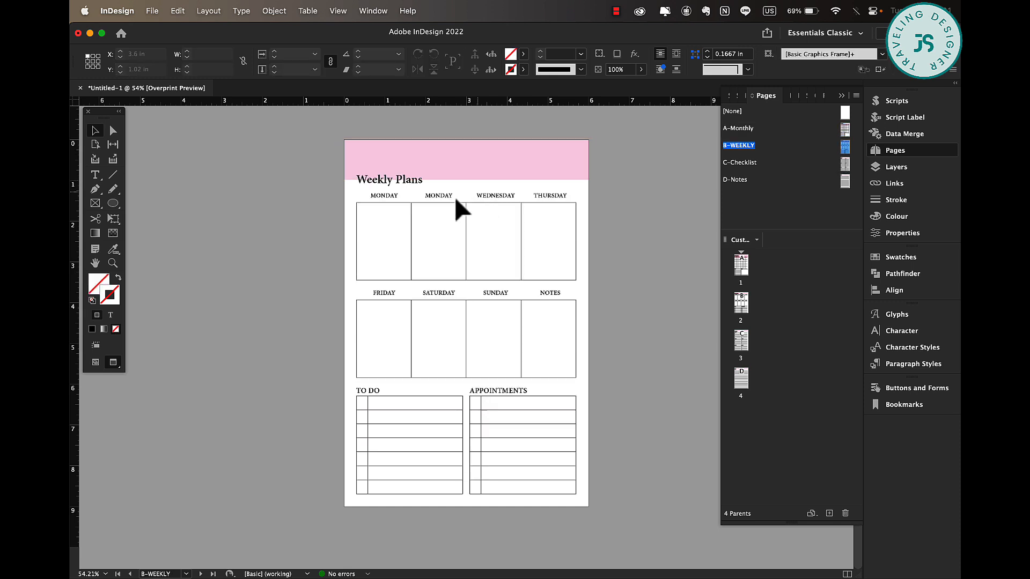
{"action": "scroll", "coordinate": [522, 350], "scroll_direction": "up", "scroll_amount": 1}
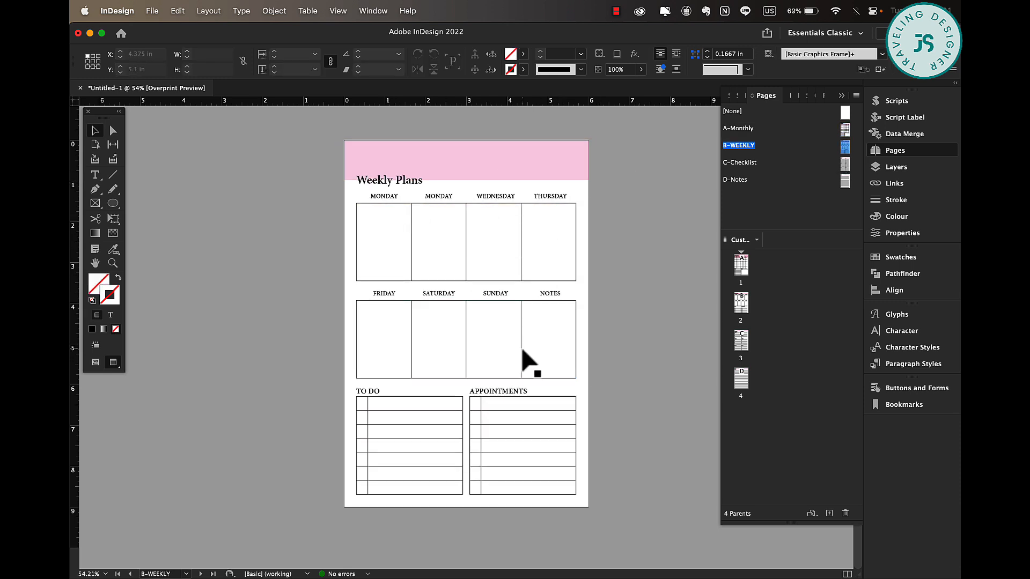
{"action": "double_click", "coordinate": [834, 129]}
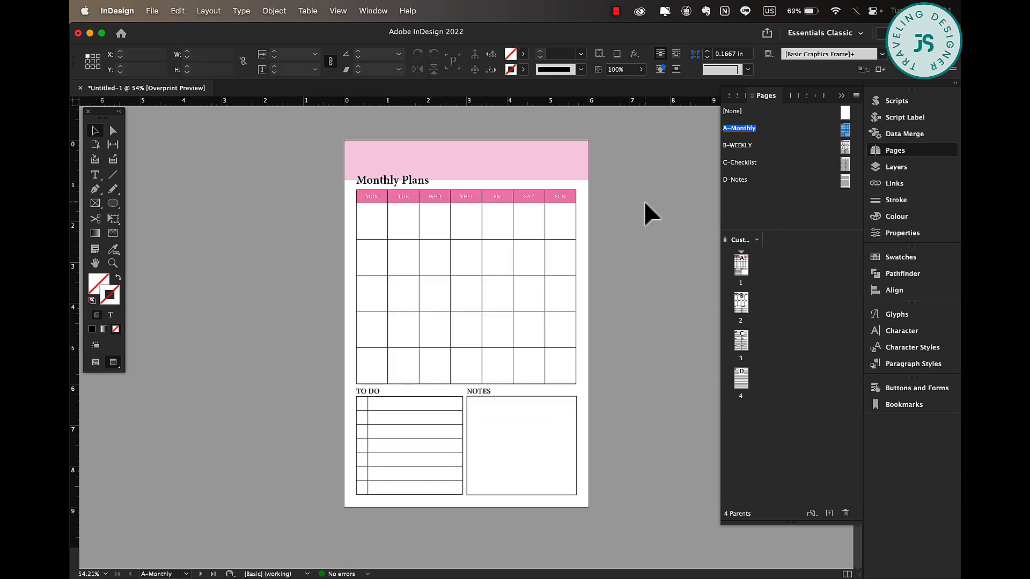